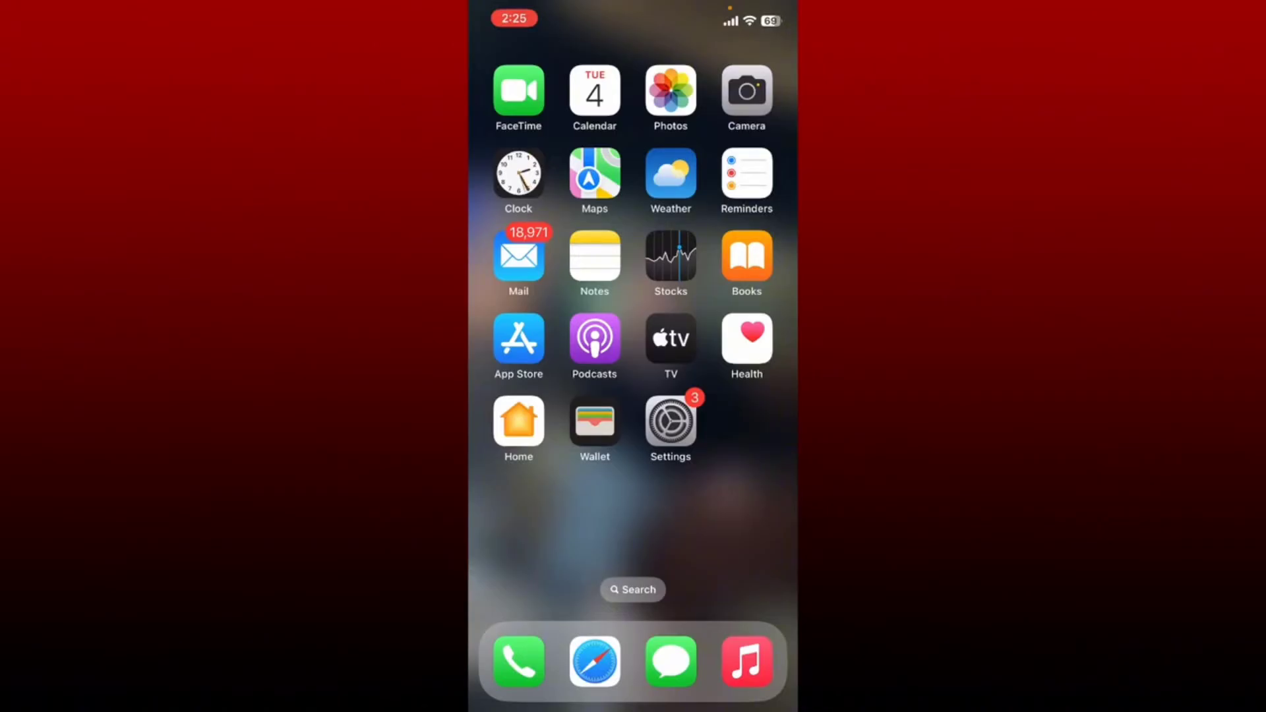
Search the App Store for 'ku coin' and install the KuCoin app
left_click(518, 338)
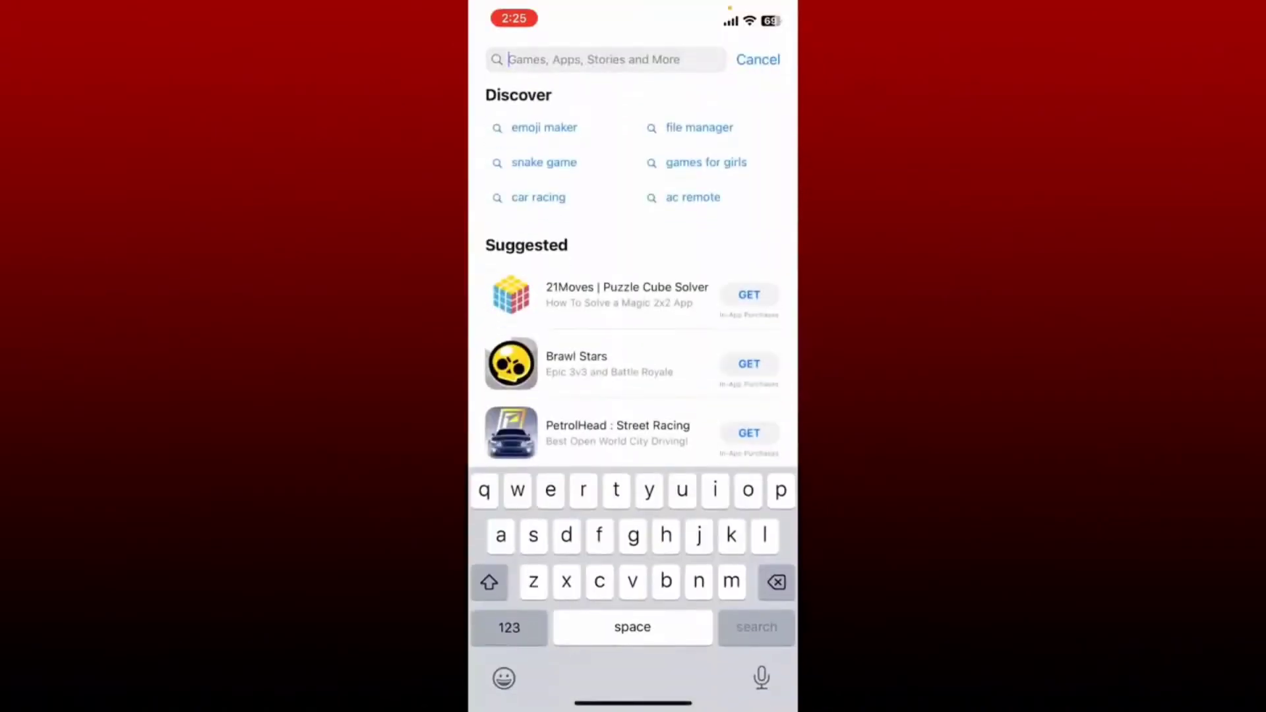
type("ku coin")
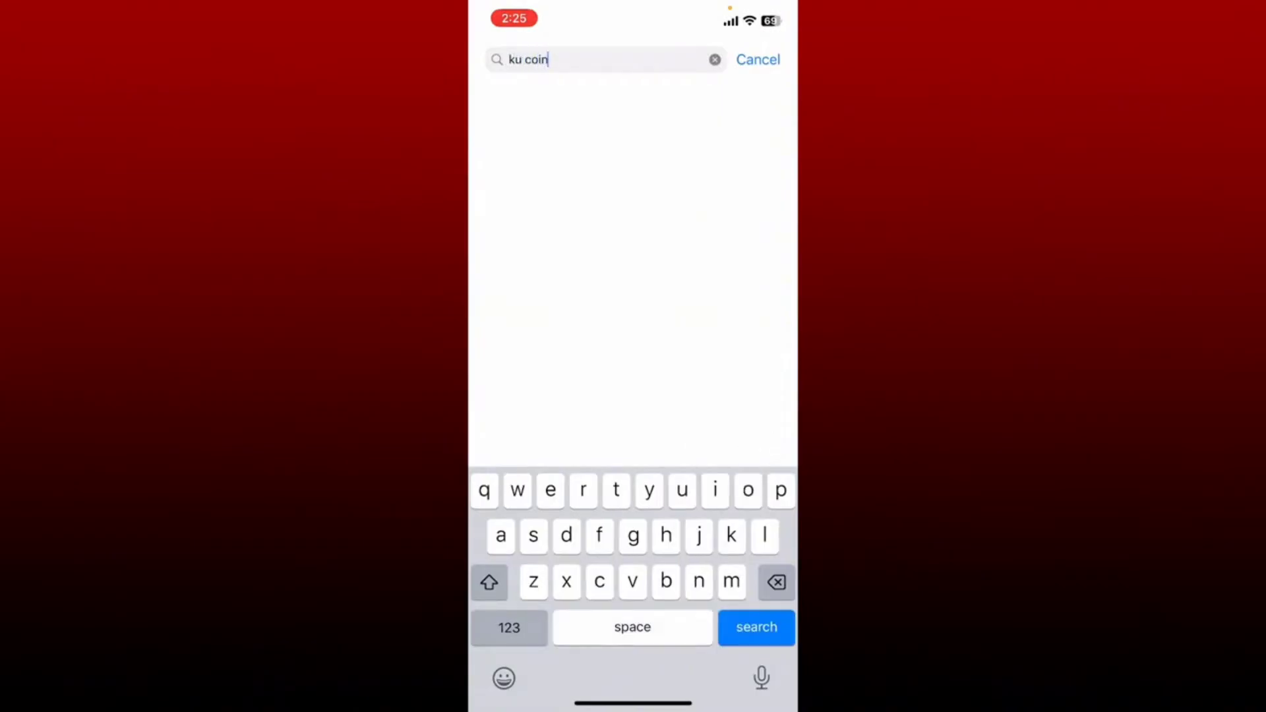
key("Return")
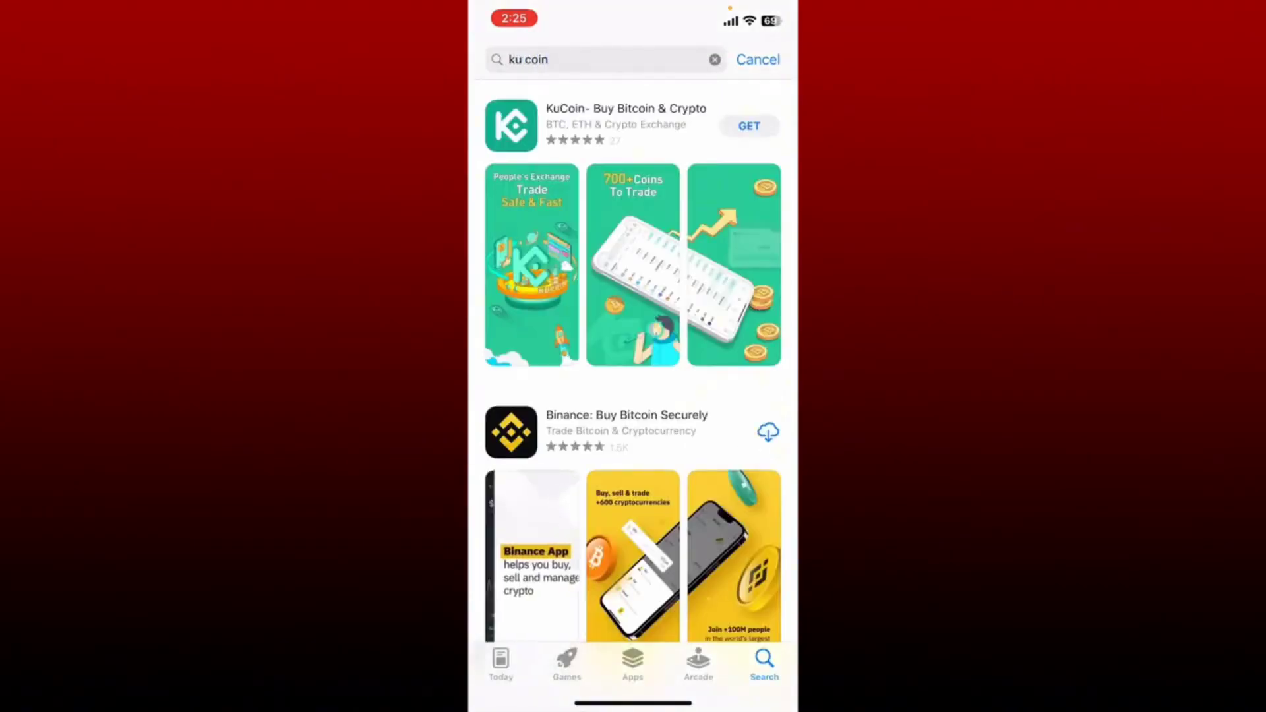
left_click(749, 125)
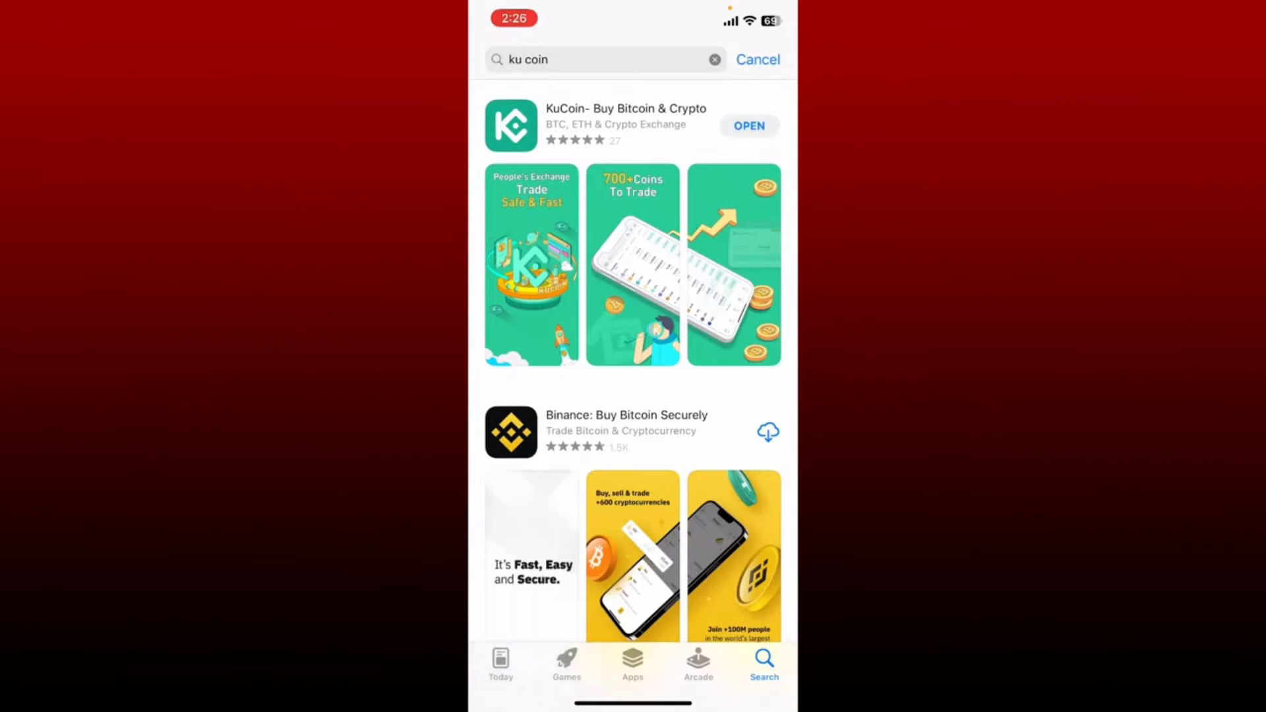
left_click_drag(686, 703, 514, 700)
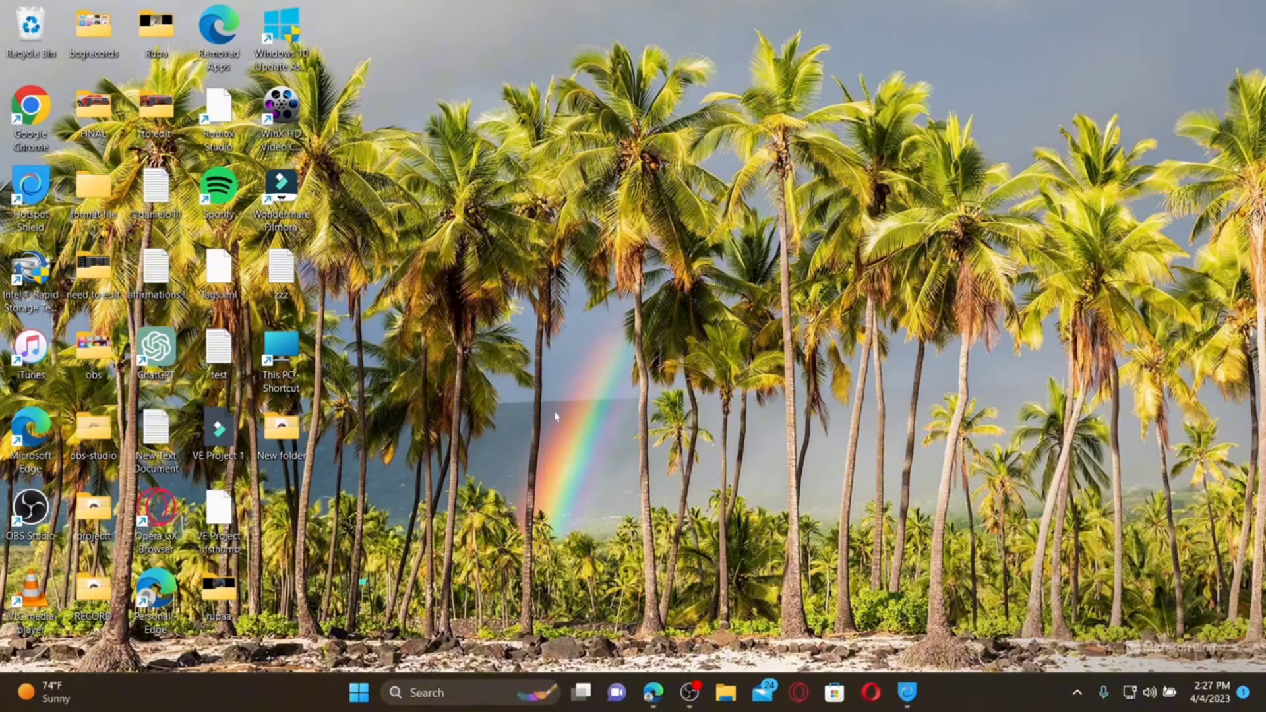
left_click(653, 693)
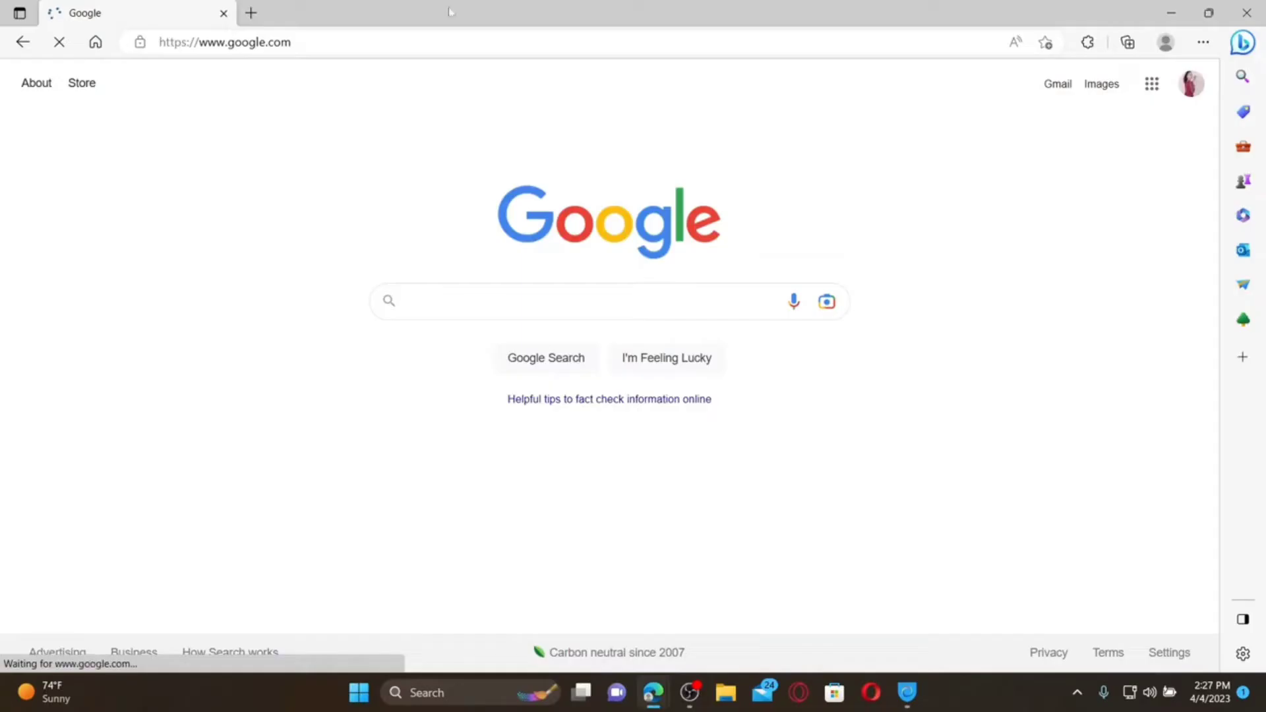
left_click(360, 34)
type("www.kucoin.com")
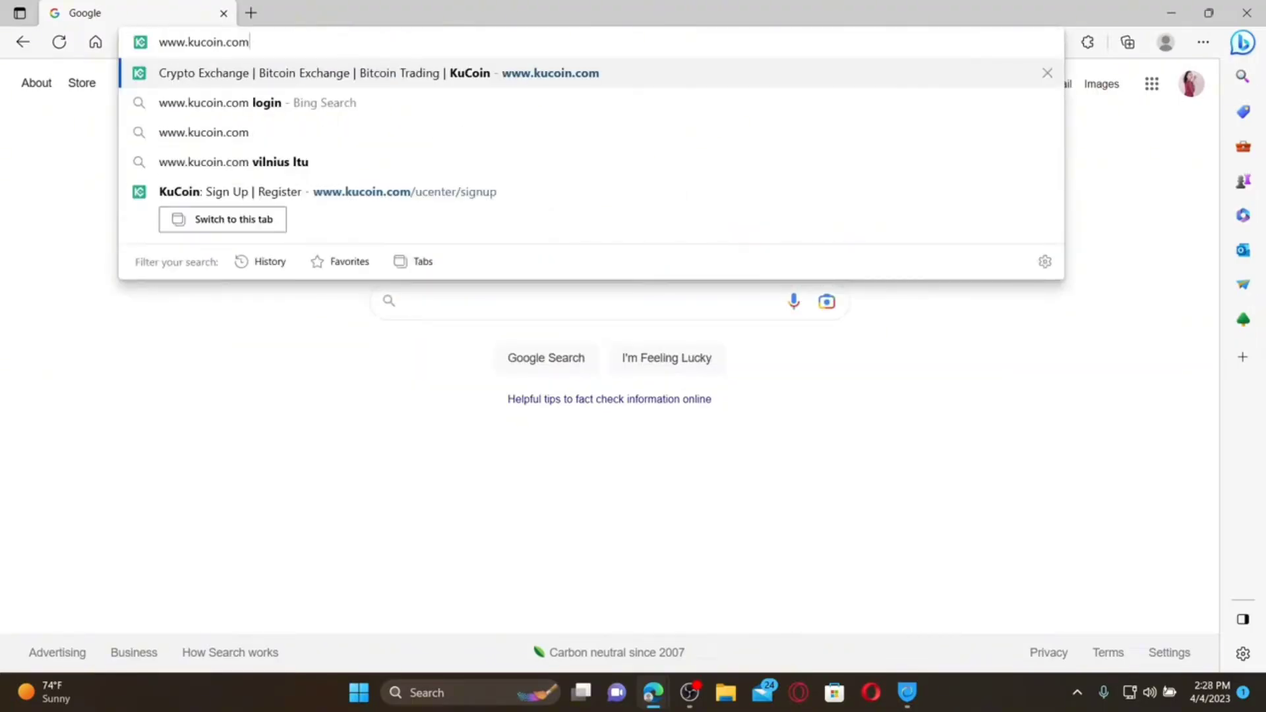
key("Return")
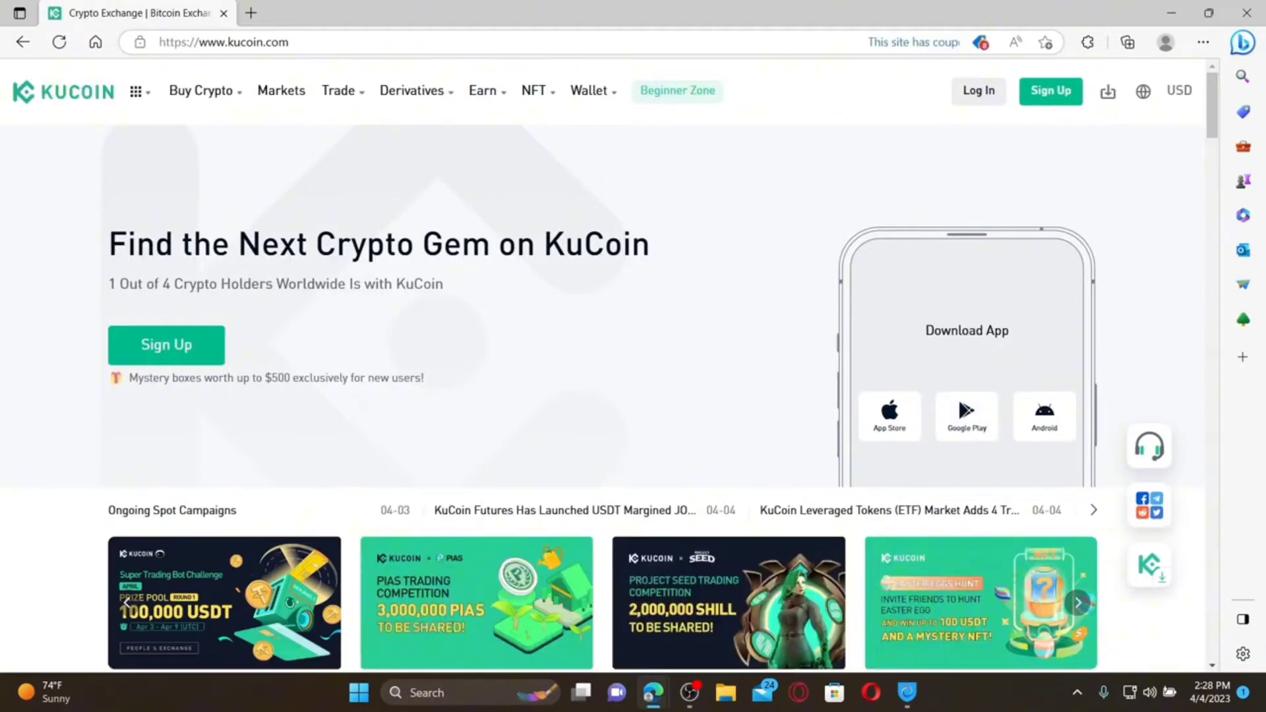
mouse_move(339, 90)
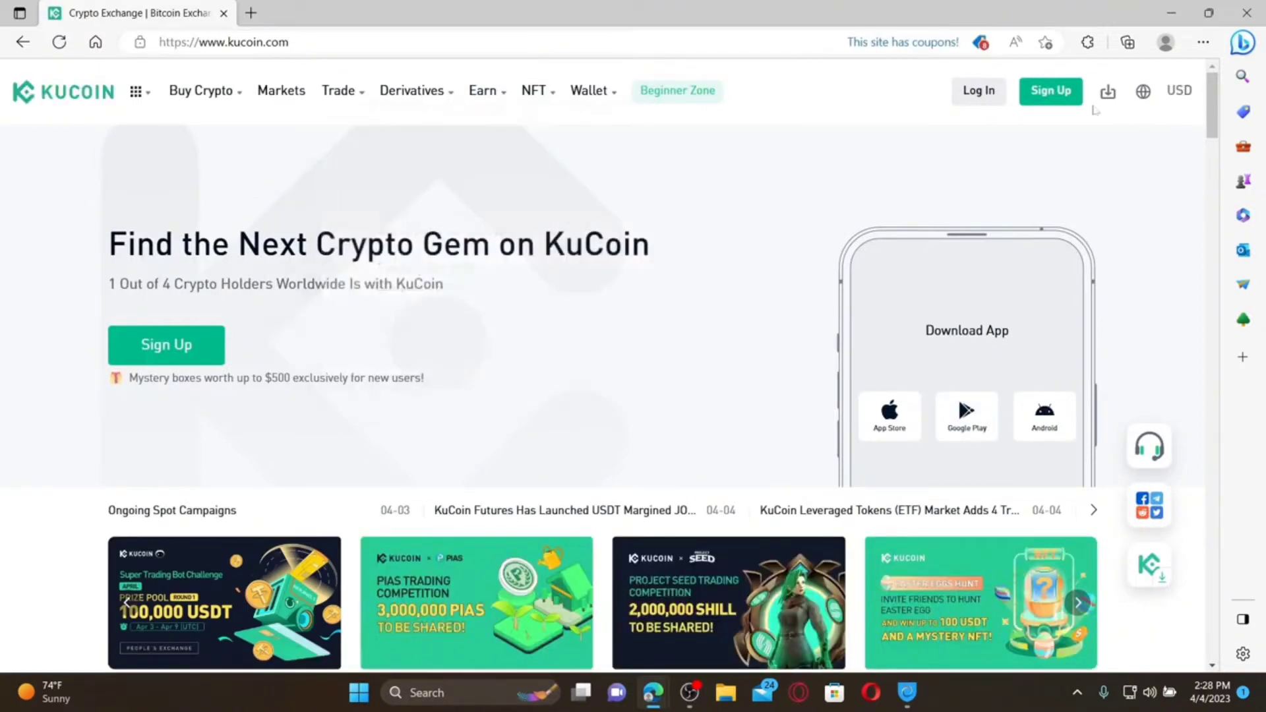
left_click(1059, 97)
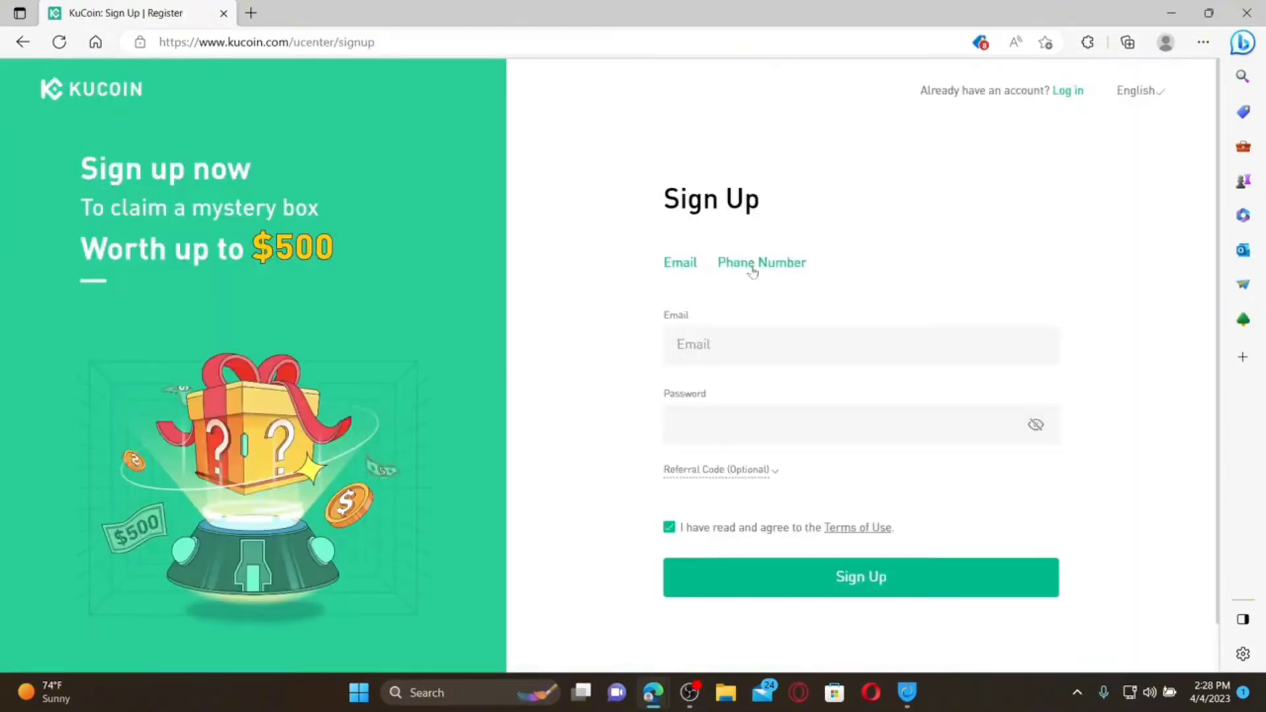
Choose email registration and enter the account's Gmail address
left_click(753, 271)
left_click(680, 270)
left_click(751, 264)
left_click(689, 273)
left_click(743, 323)
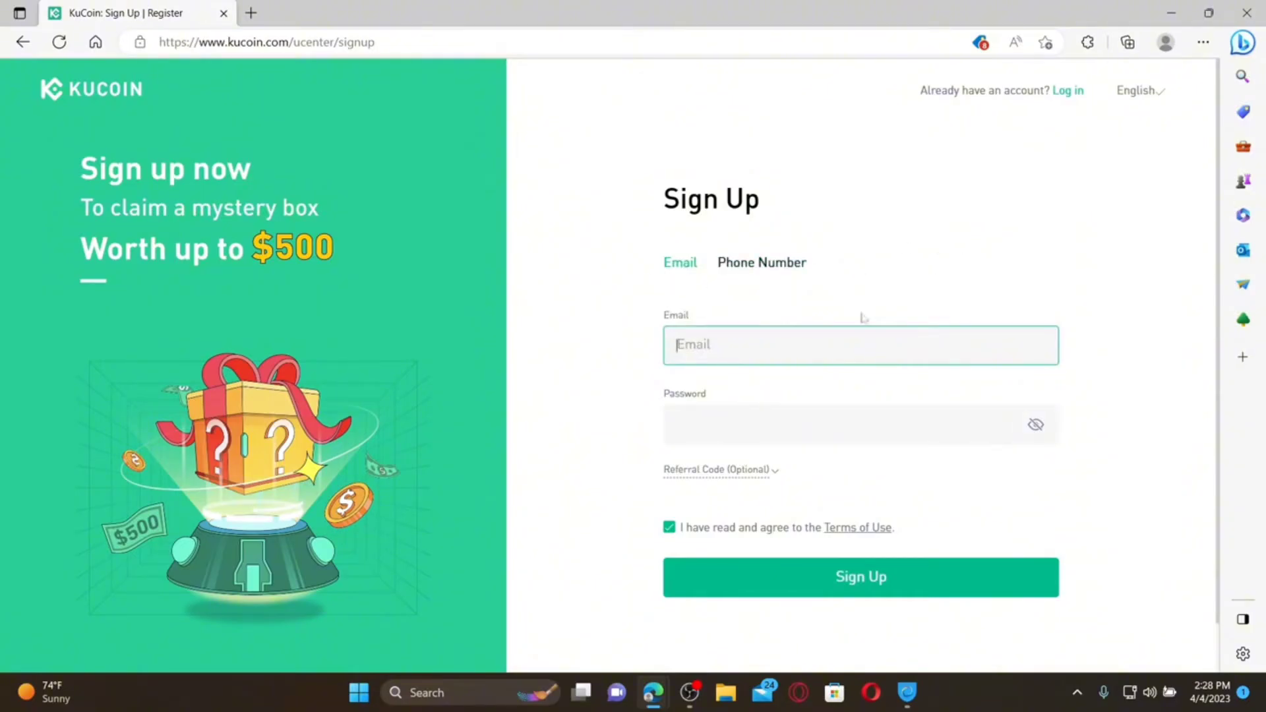
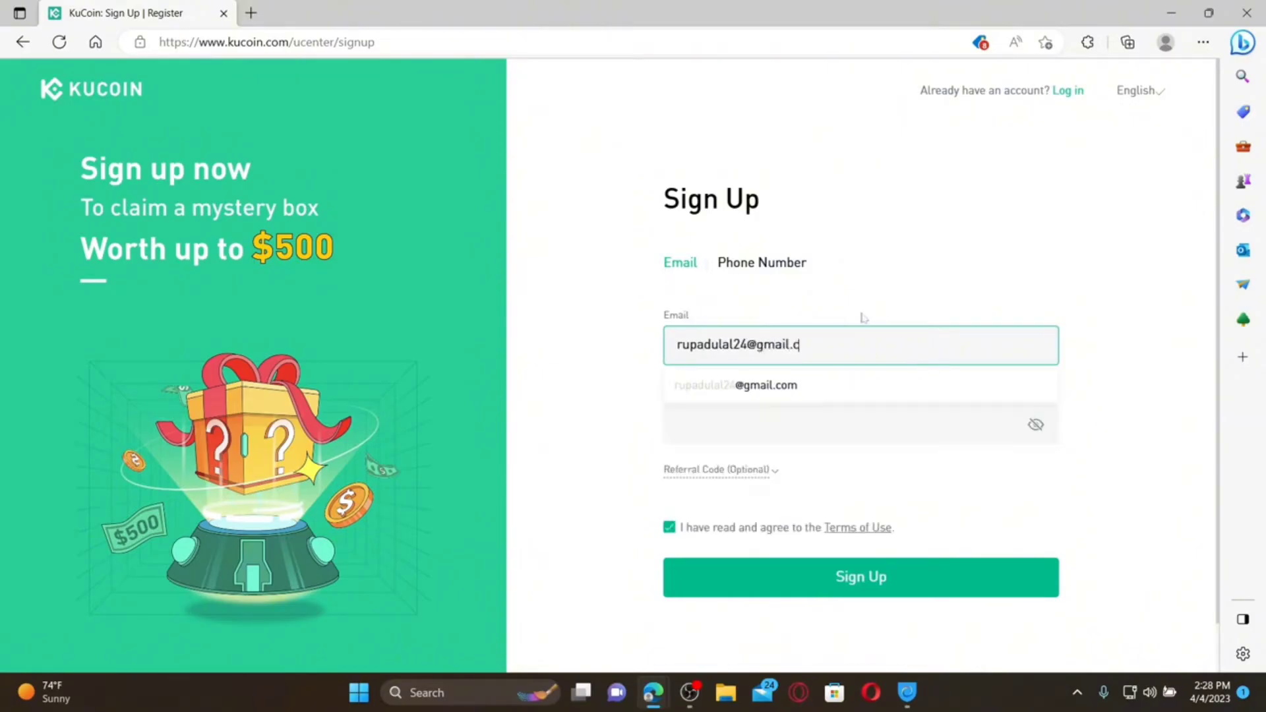
left_click(900, 270)
Enter the account password, agree to the Terms of Use, and submit the sign-up
left_click(722, 425)
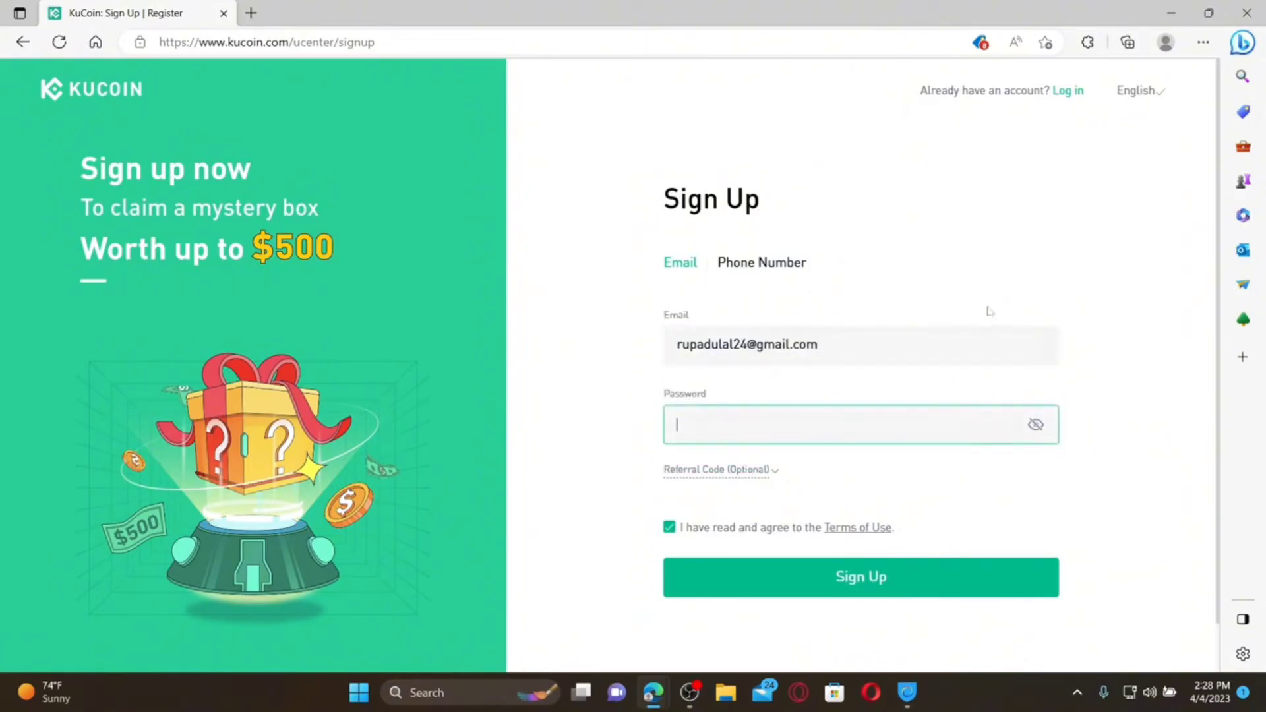
type("***")
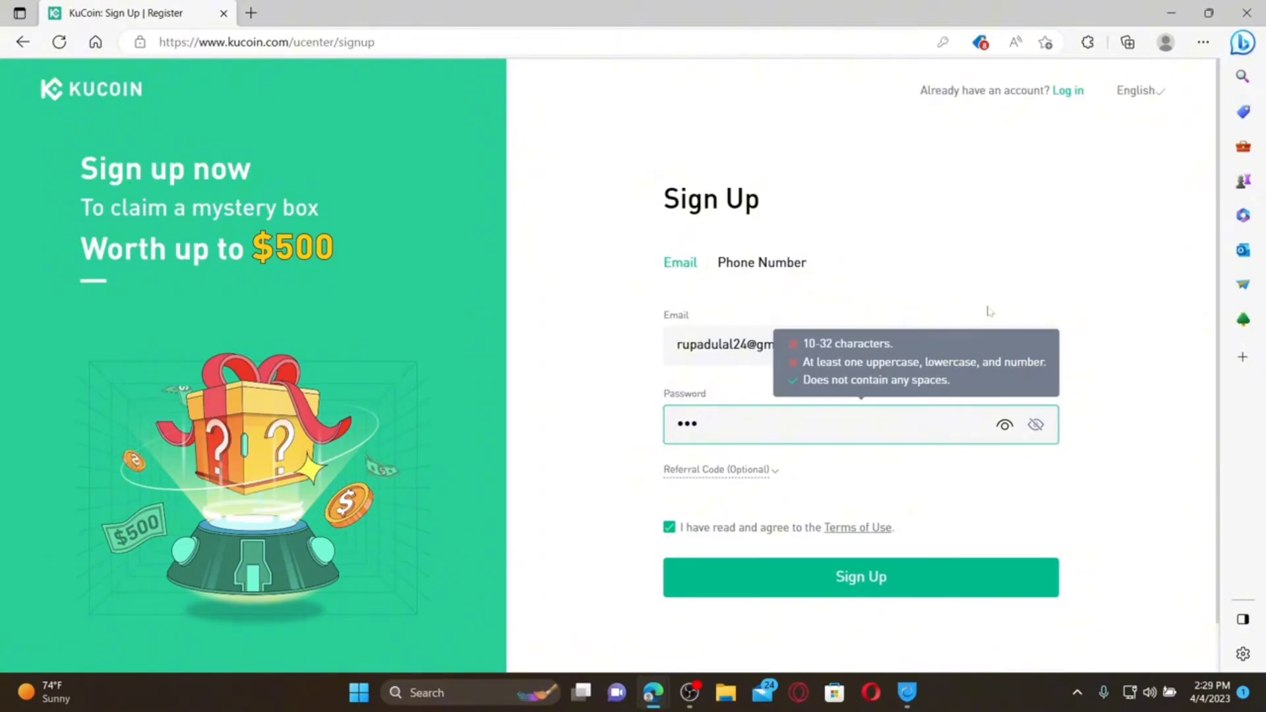
key("ctrl+v")
mouse_move(725, 476)
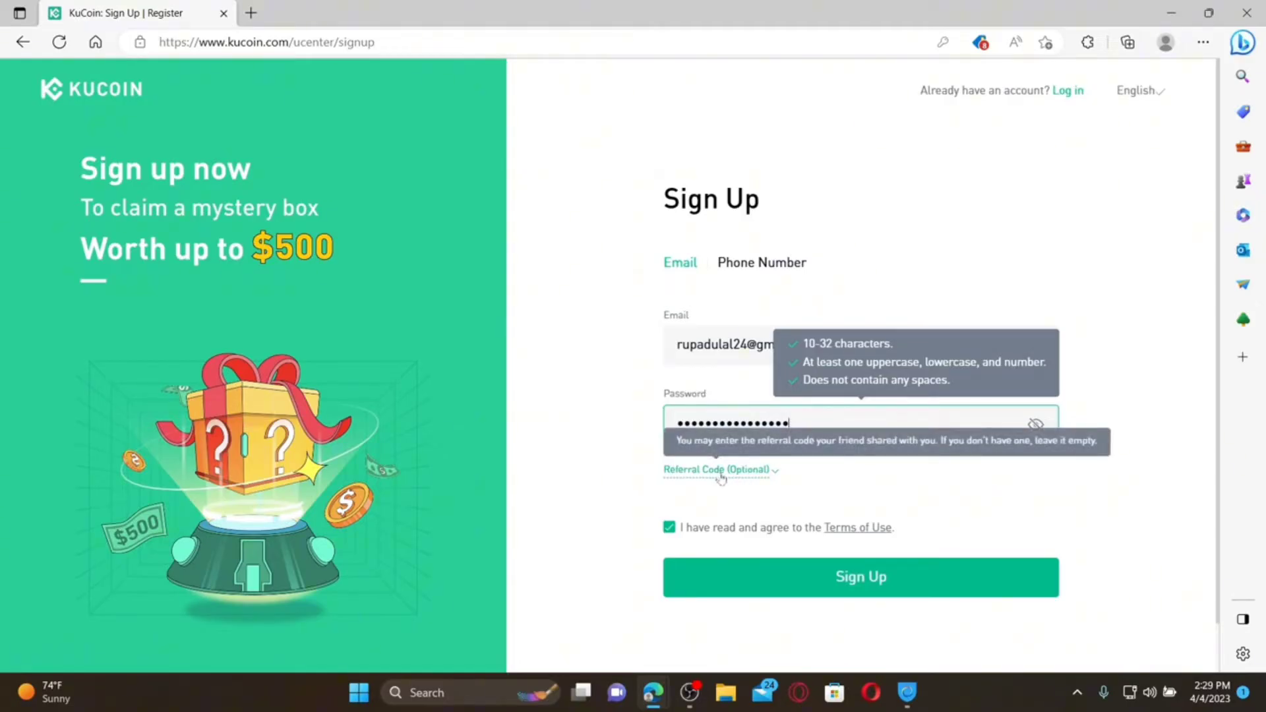
left_click(669, 529)
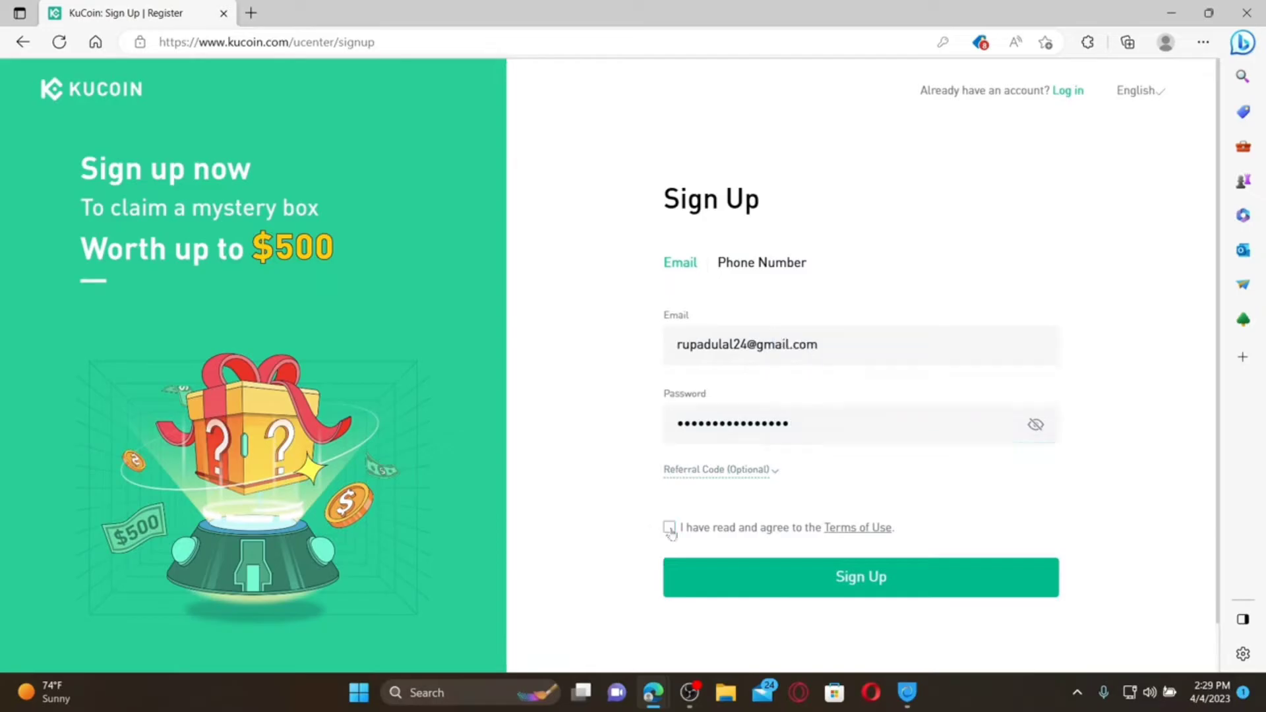
left_click(670, 532)
left_click(854, 587)
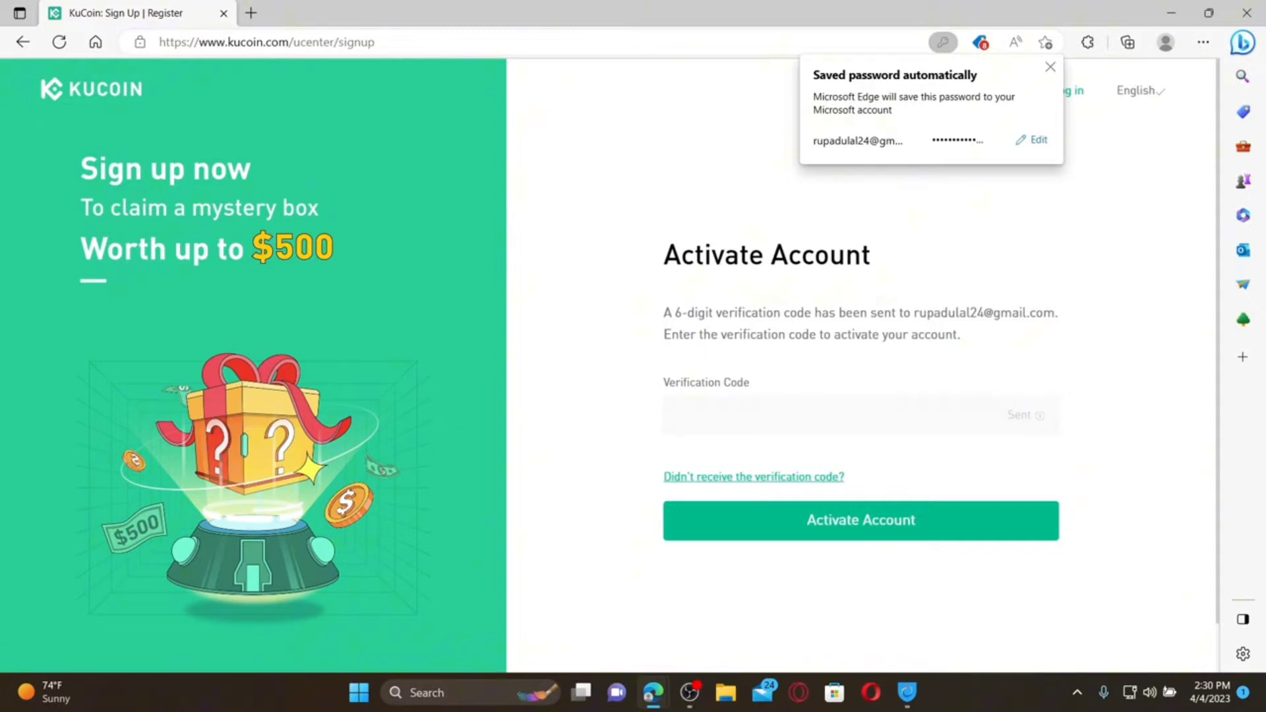
Open Gmail in a new tab and copy the code from the KuCoin verification email
left_click(251, 13)
type("g")
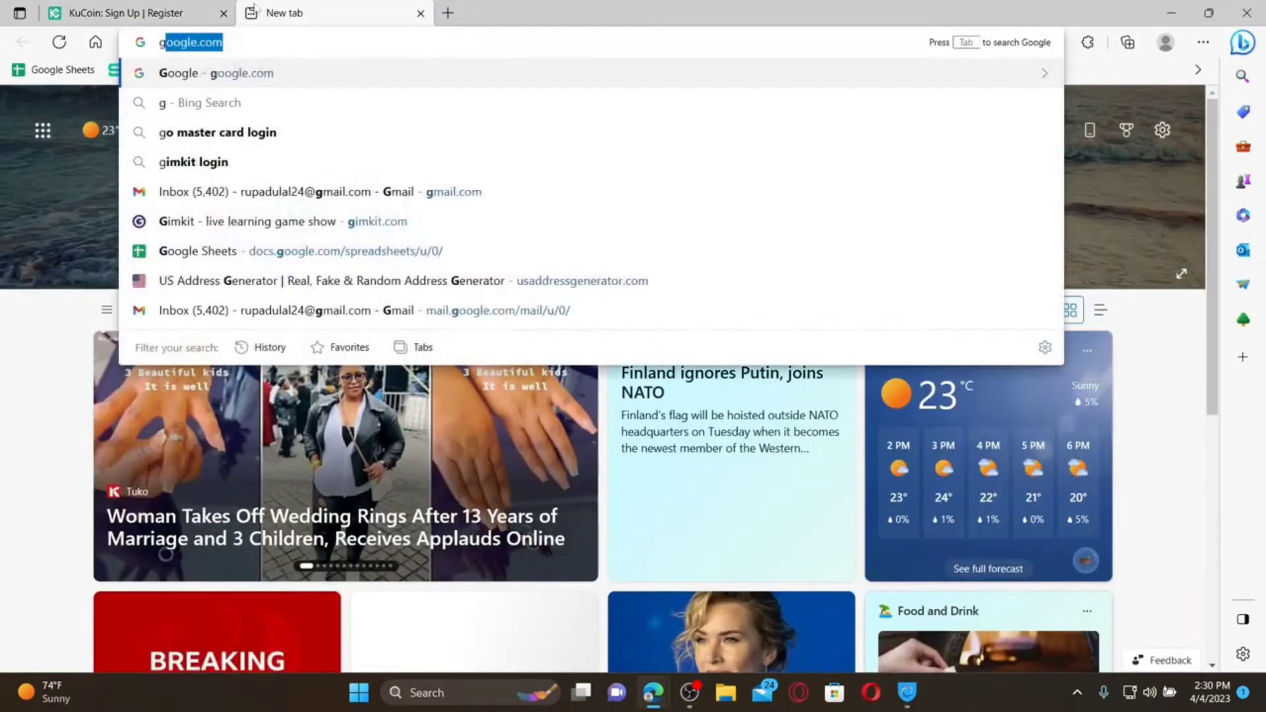
type("m")
key("Return")
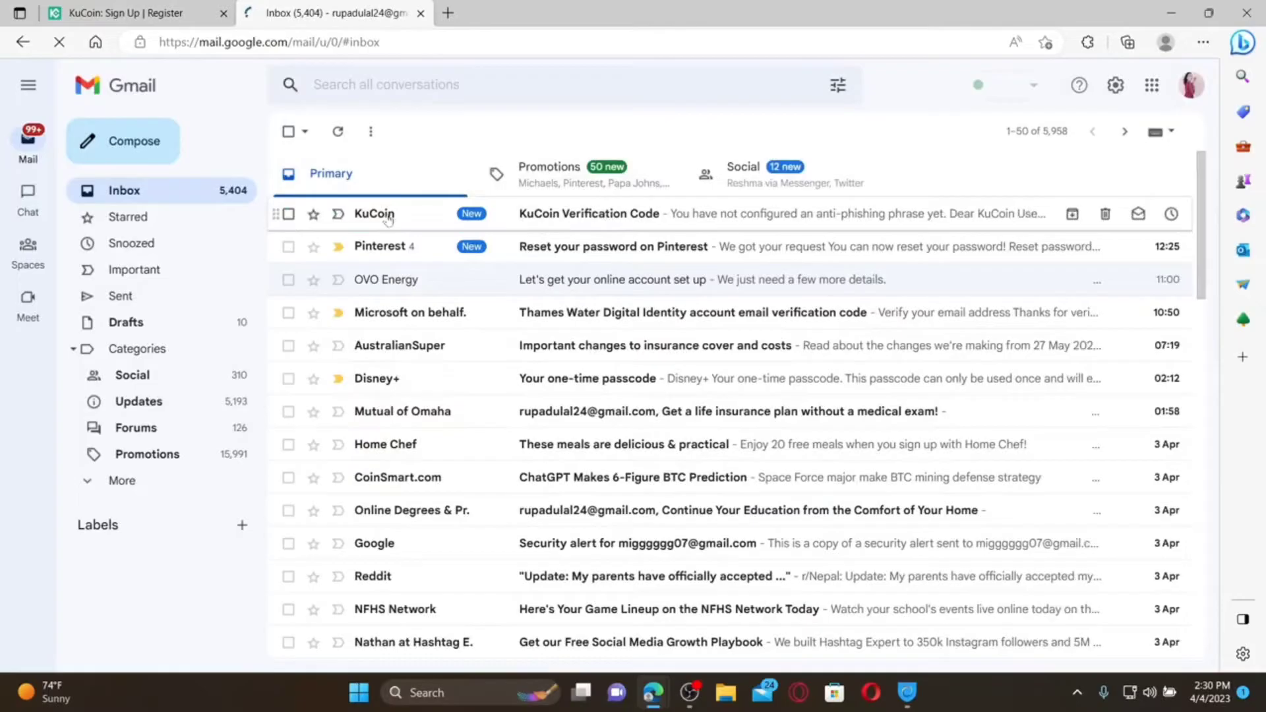
left_click(571, 217)
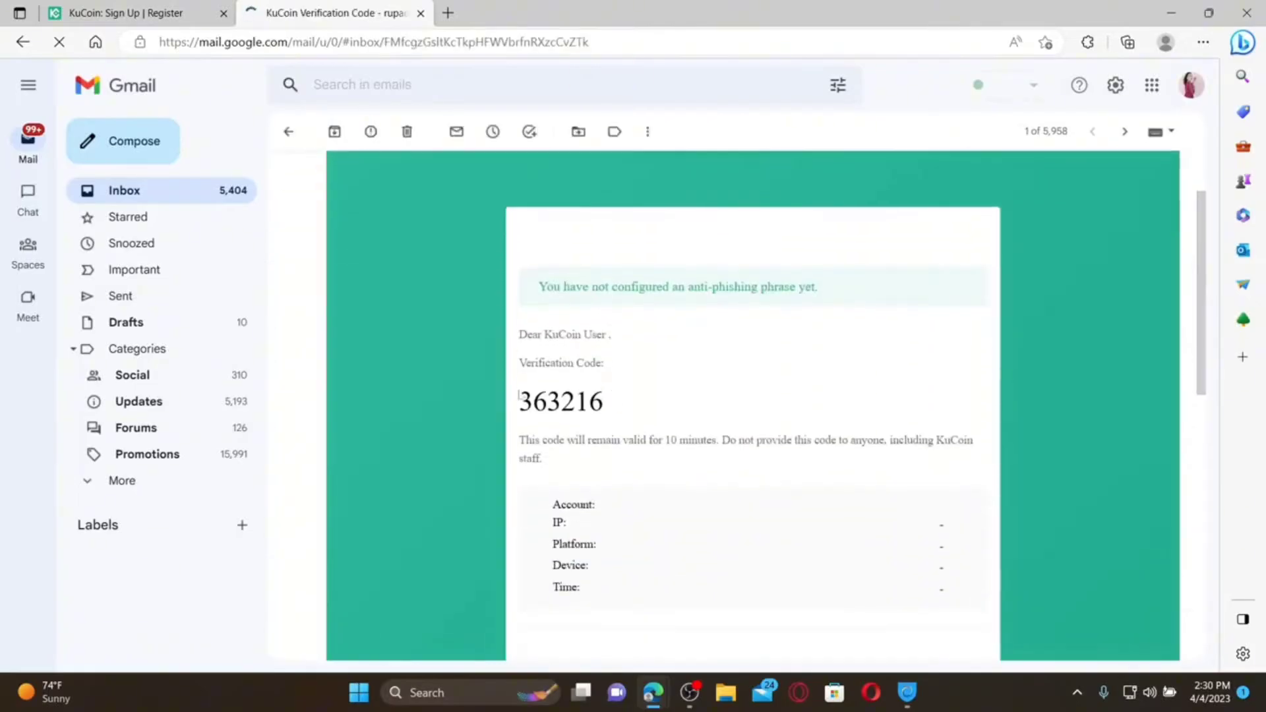
left_click_drag(518, 401, 604, 401)
key("ctrl+c")
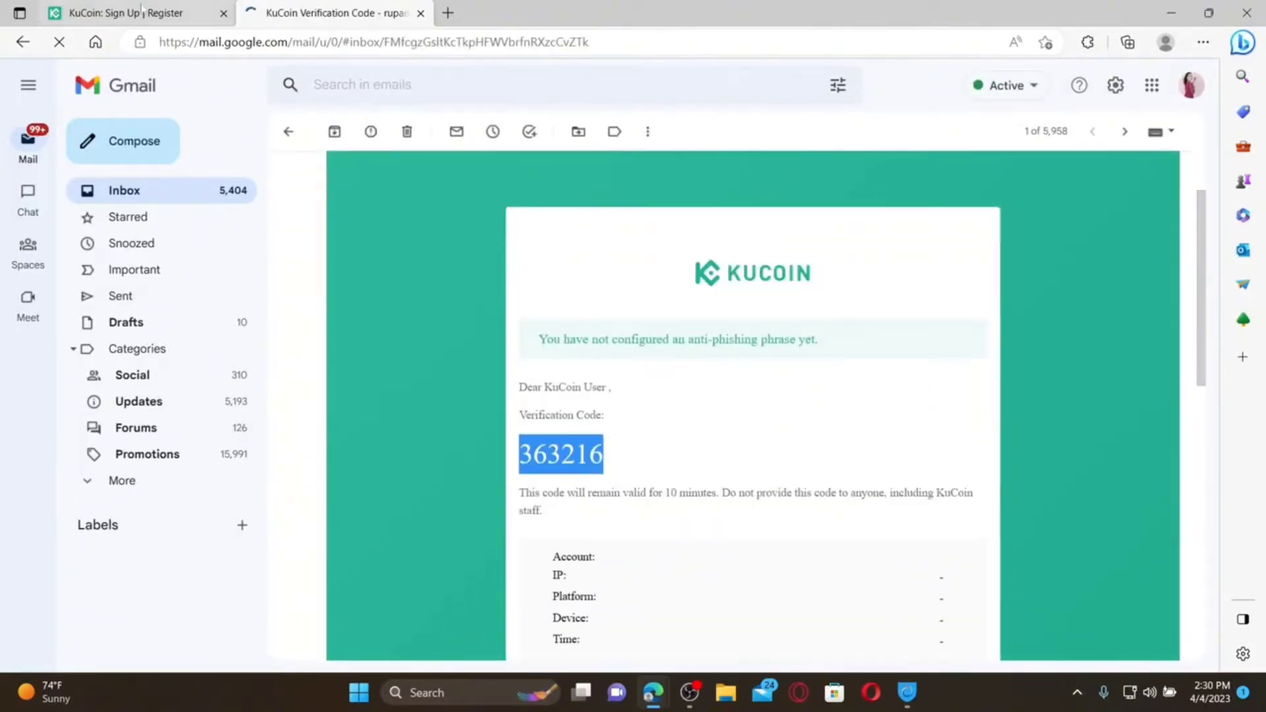
Paste the verification code on the KuCoin page and activate the account
left_click(141, 9)
left_click(679, 414)
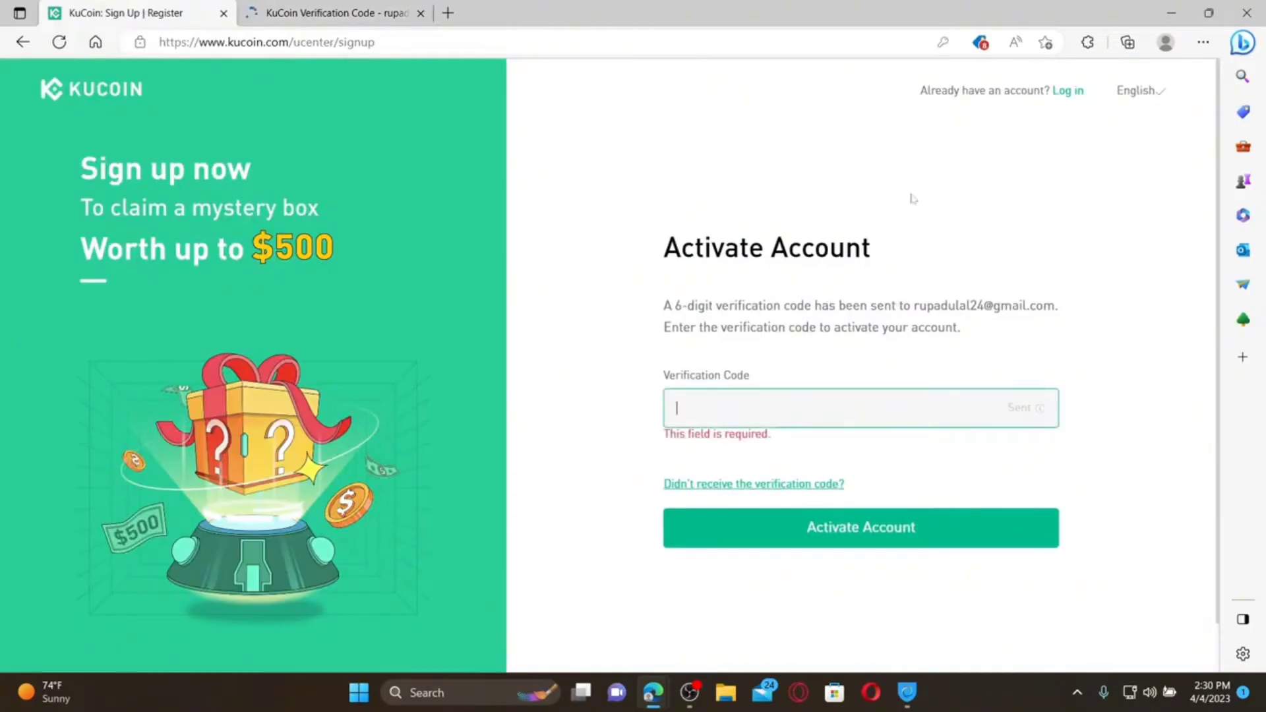
key("ctrl+v")
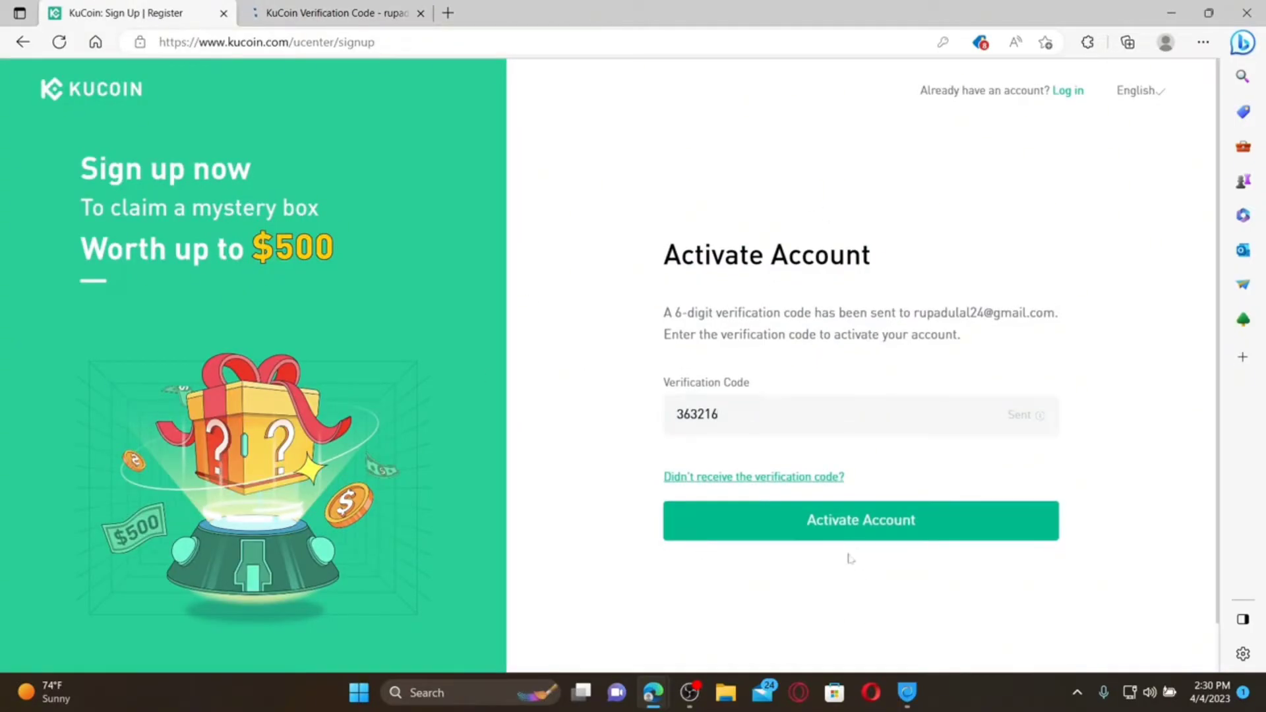
left_click(868, 525)
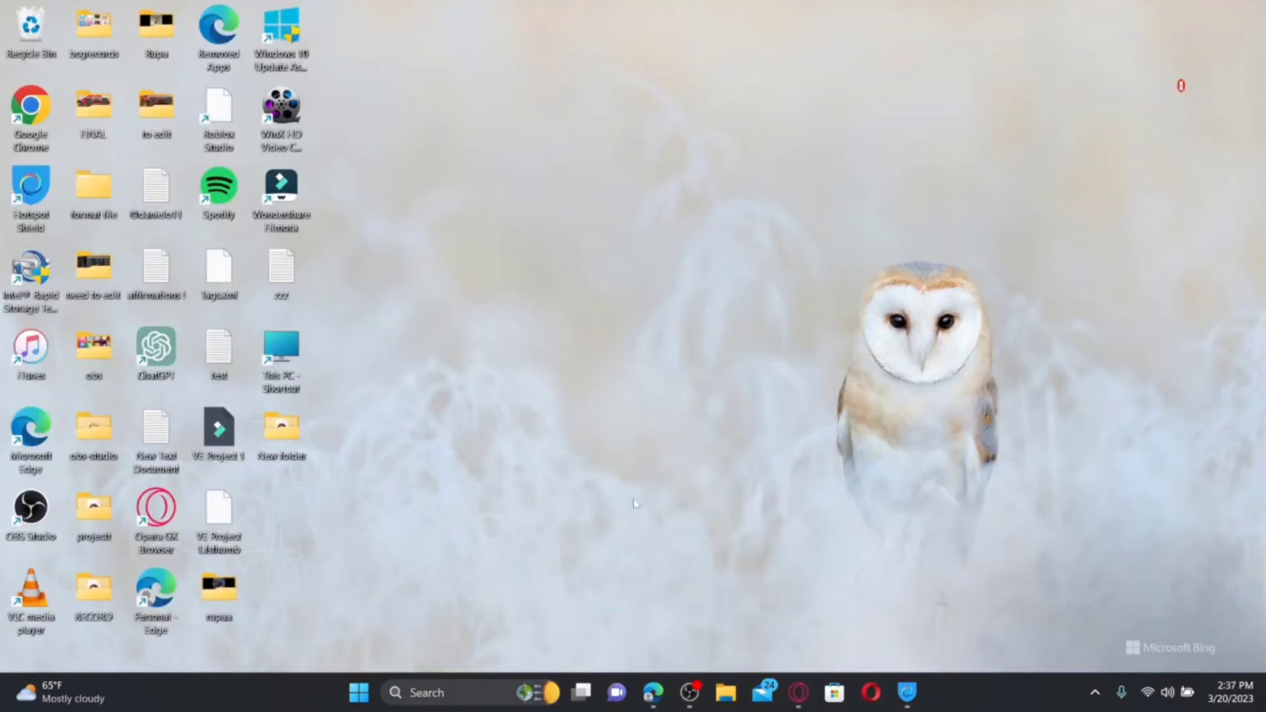
left_click(660, 696)
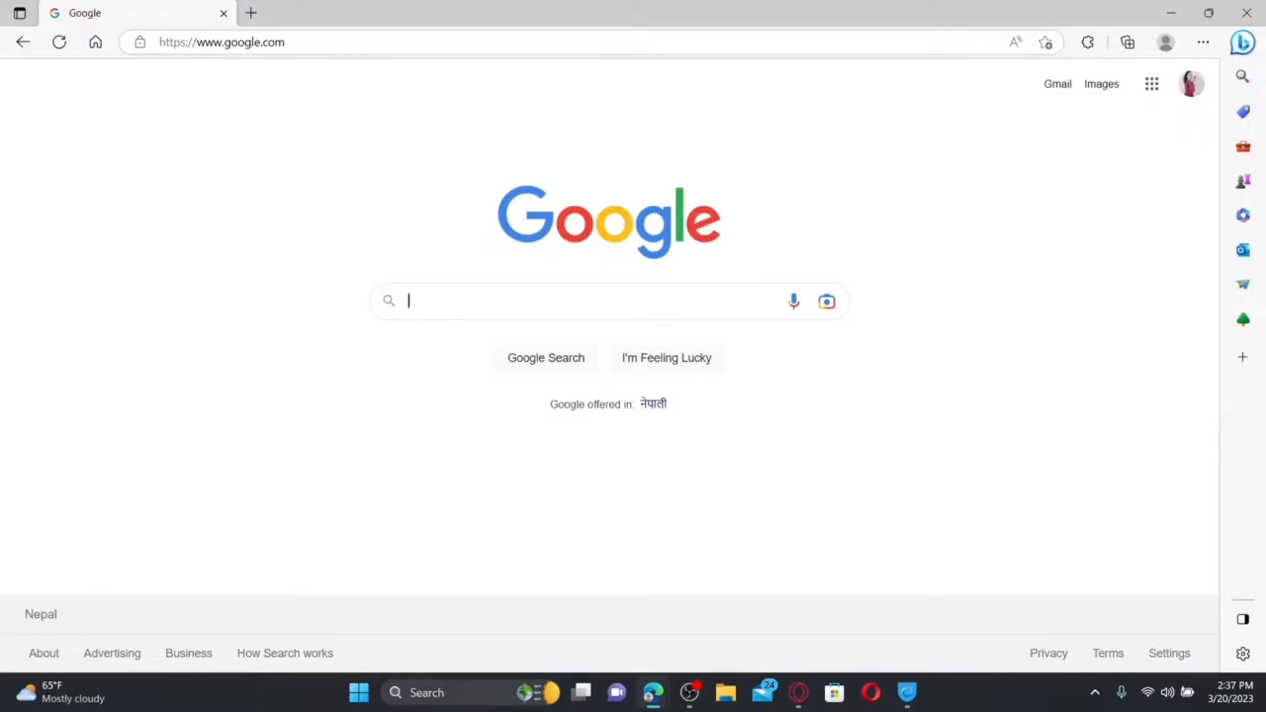
key("ctrl+l")
type("www.kucoin.com")
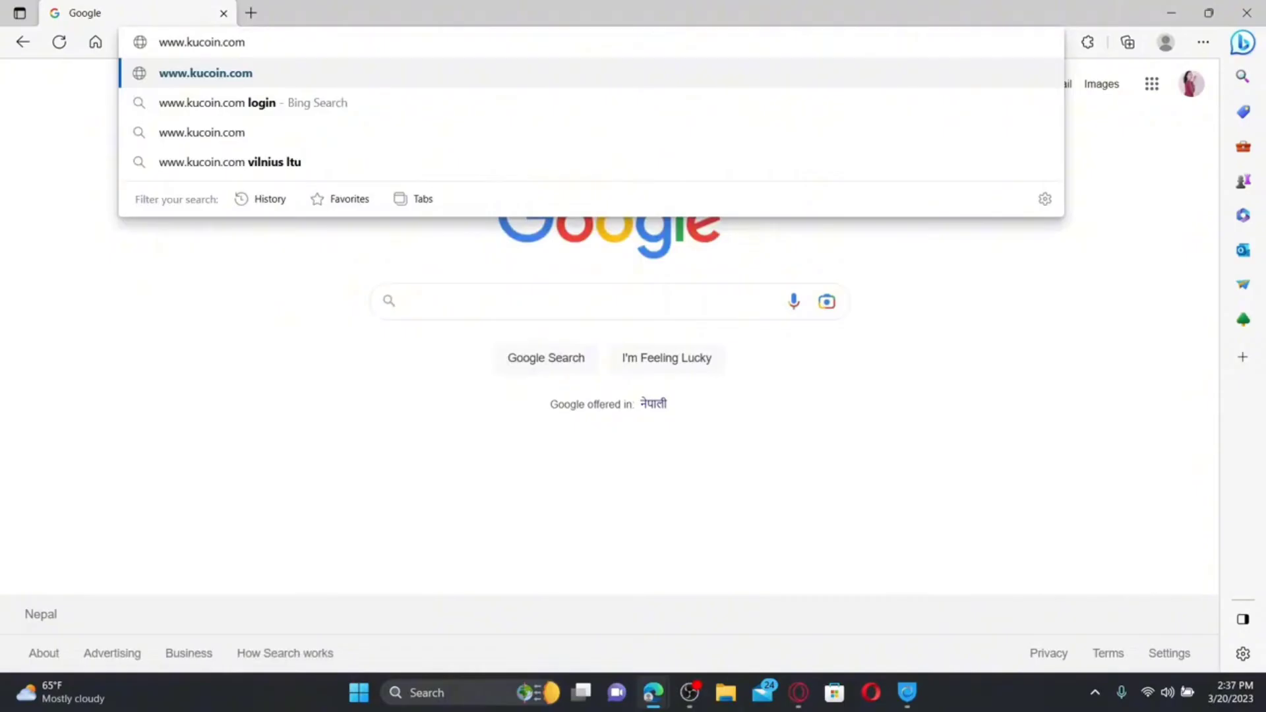
key("Return")
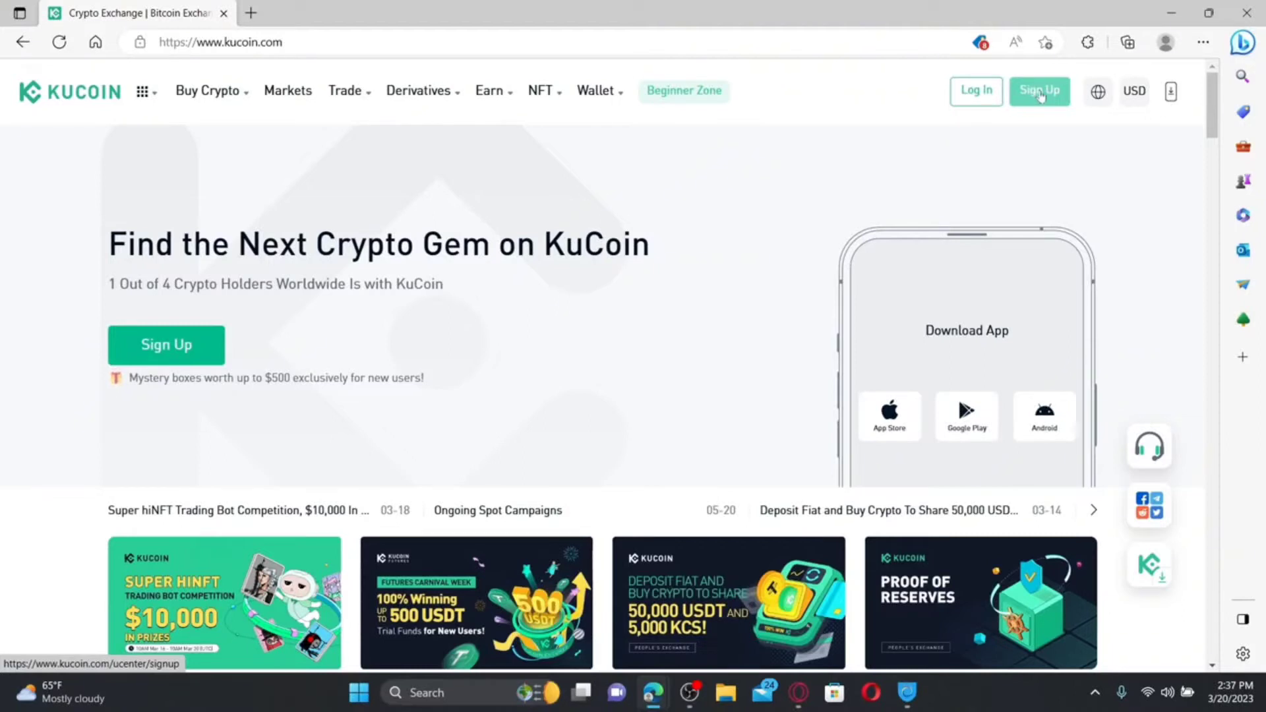
left_click(972, 99)
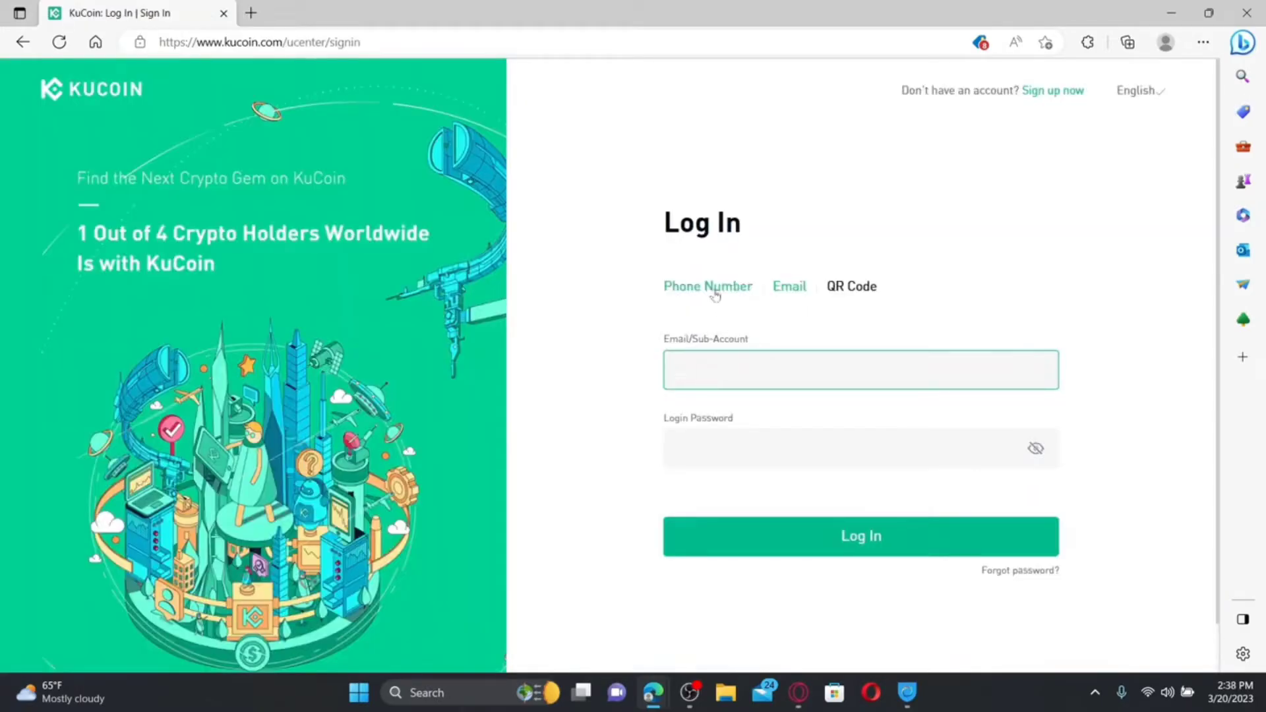
Try the Email, Phone Number and QR Code login tabs, settling on Phone Number
left_click(715, 290)
left_click(765, 290)
left_click(728, 292)
left_click(782, 292)
left_click(853, 293)
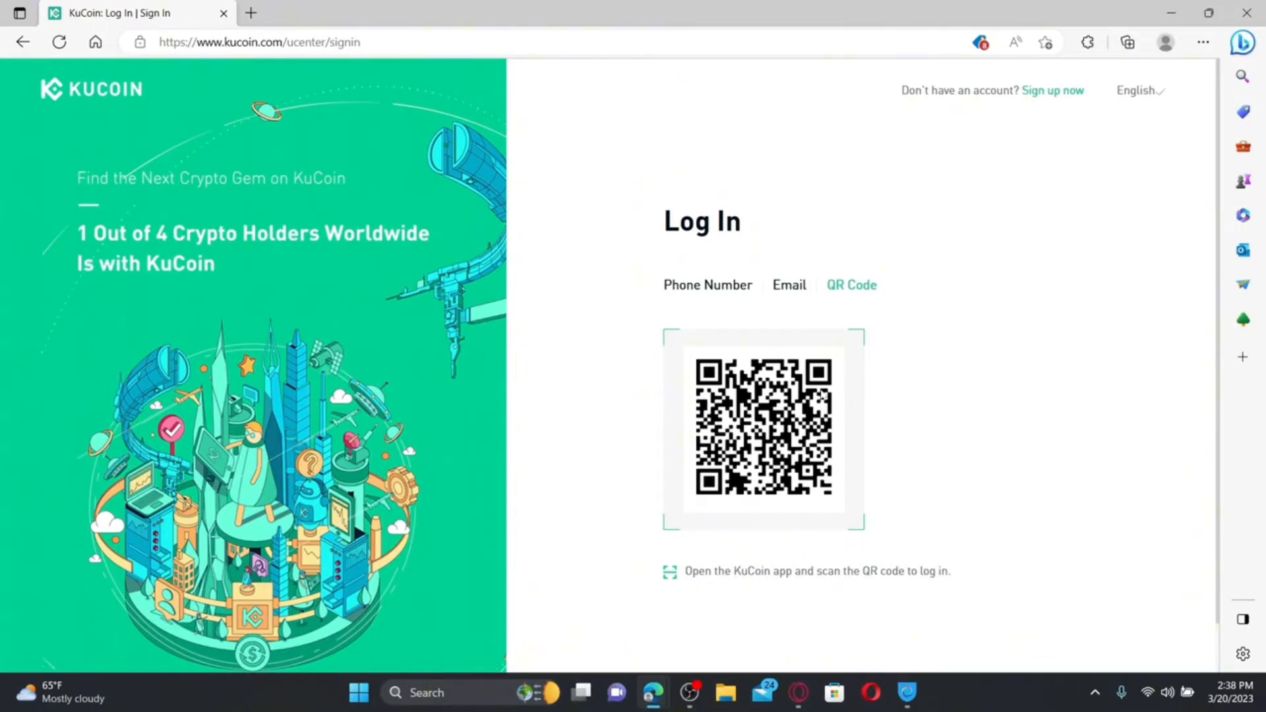
left_click(806, 290)
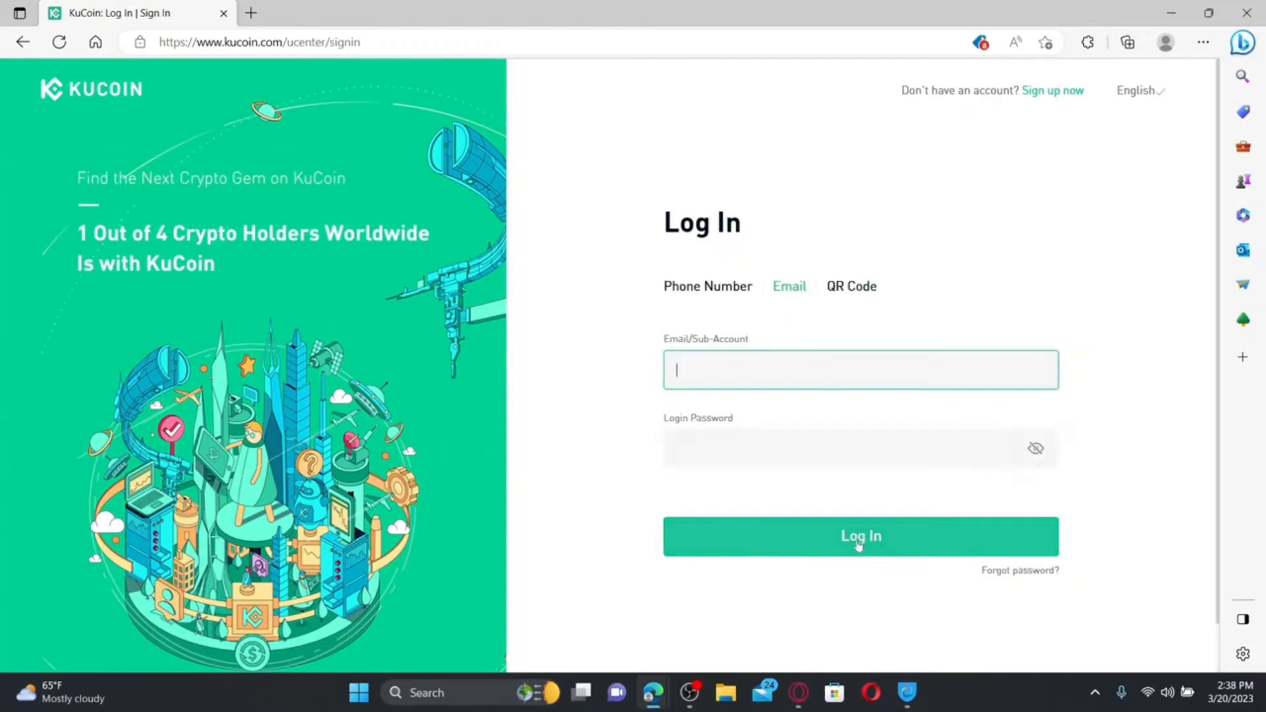
left_click(708, 285)
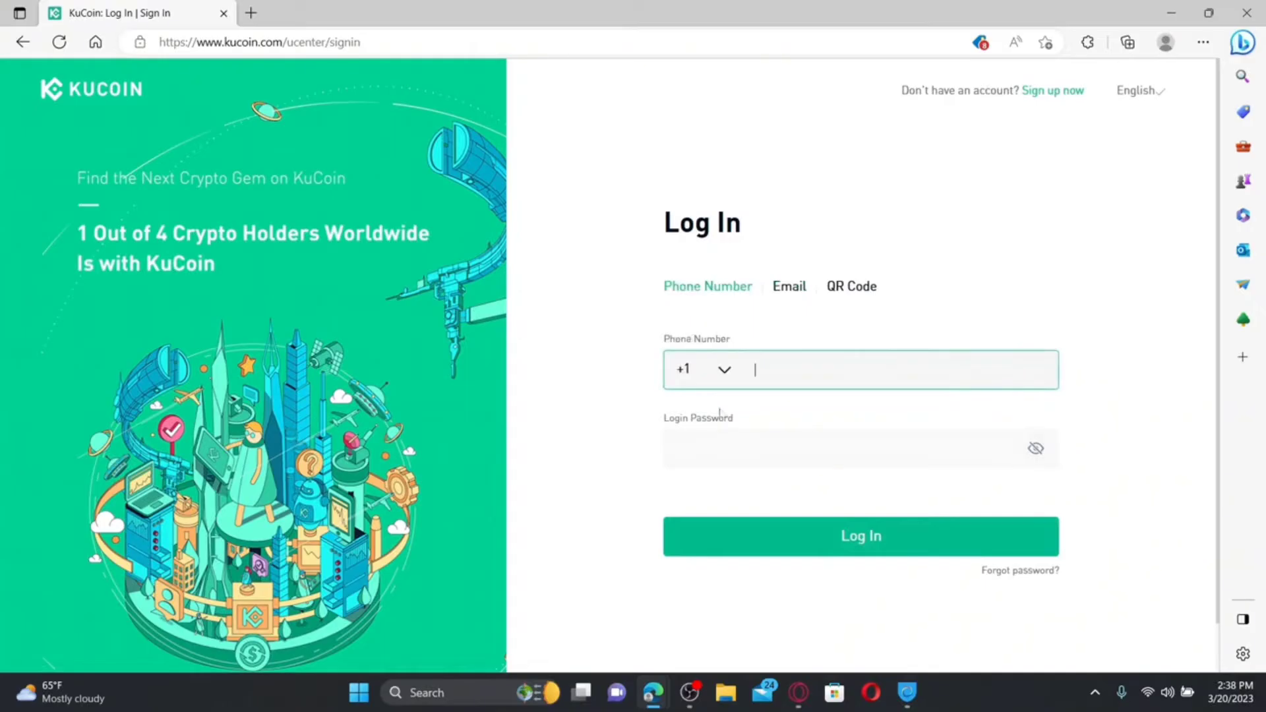
Select United States (+1), enter the phone number, and type the login password
left_click(724, 370)
left_click(724, 369)
left_click(724, 370)
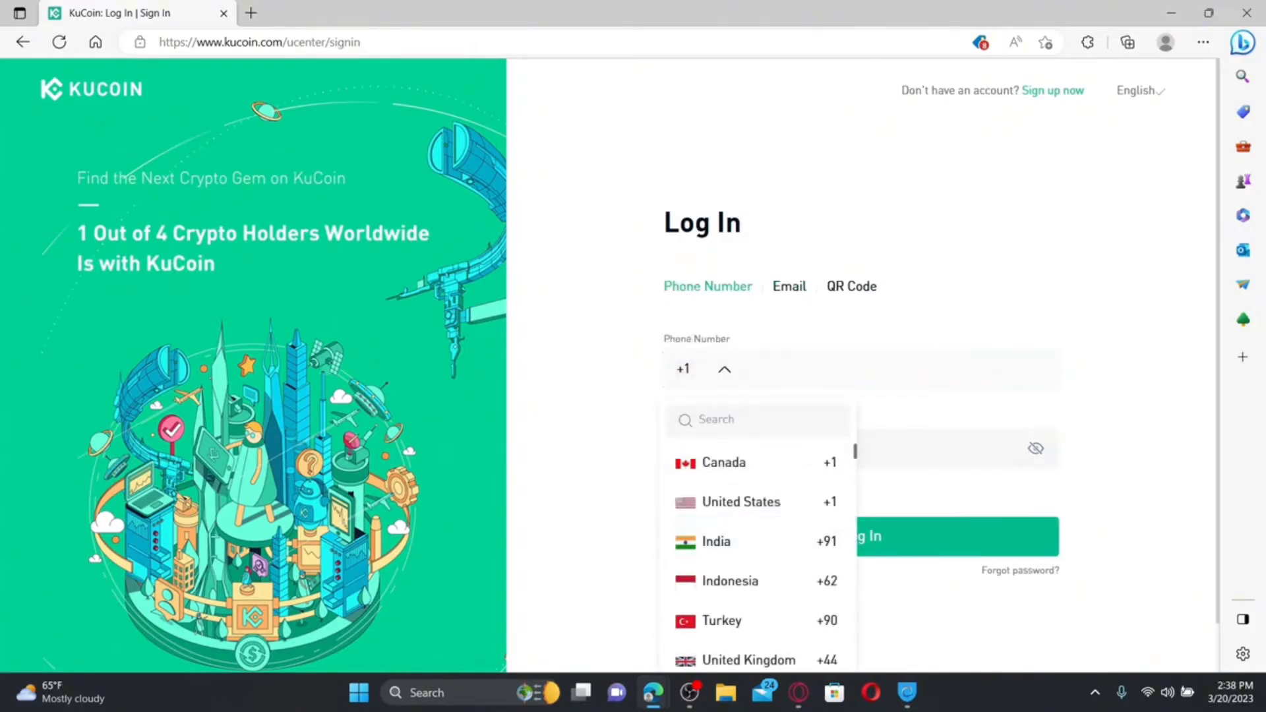
left_click(741, 502)
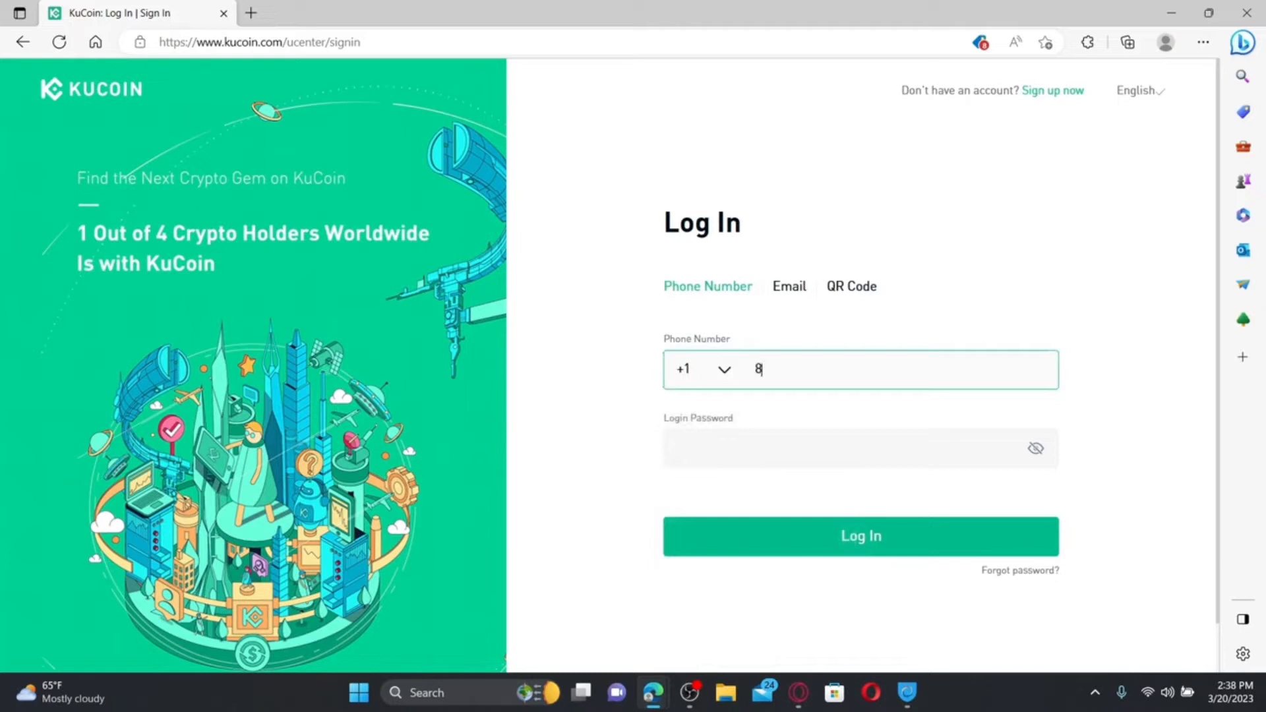
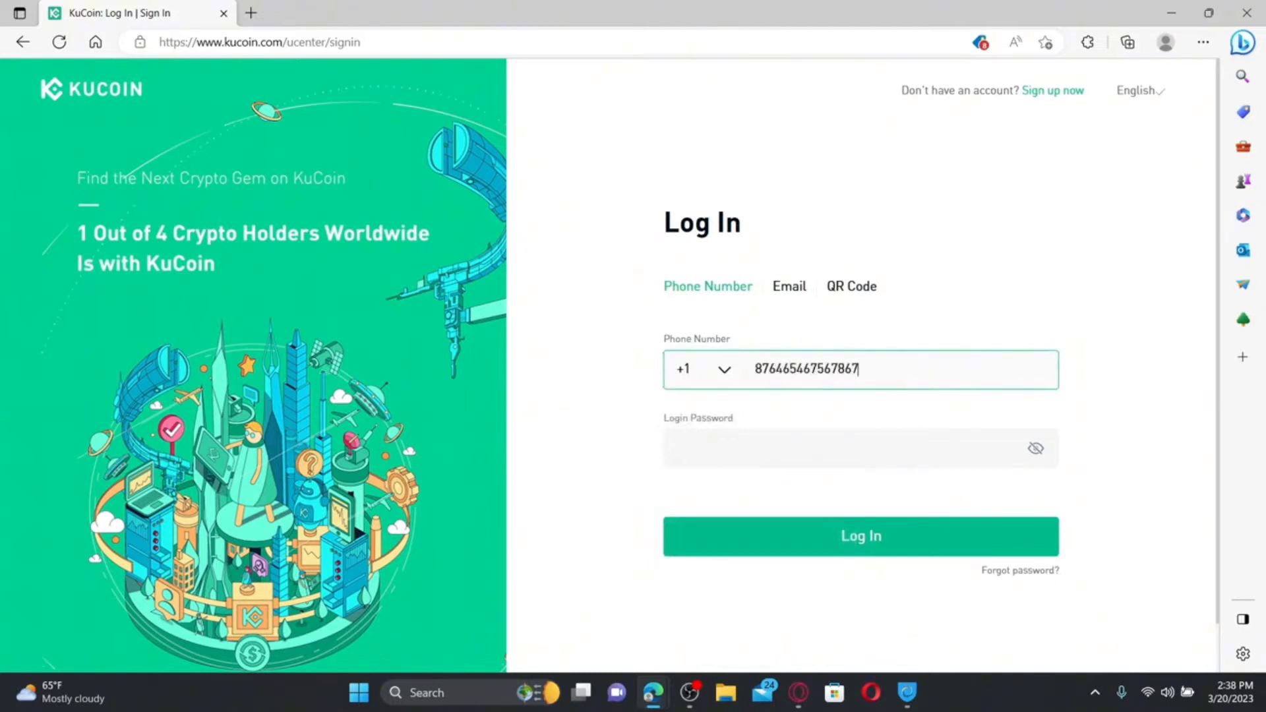
key("Tab")
type("*********")
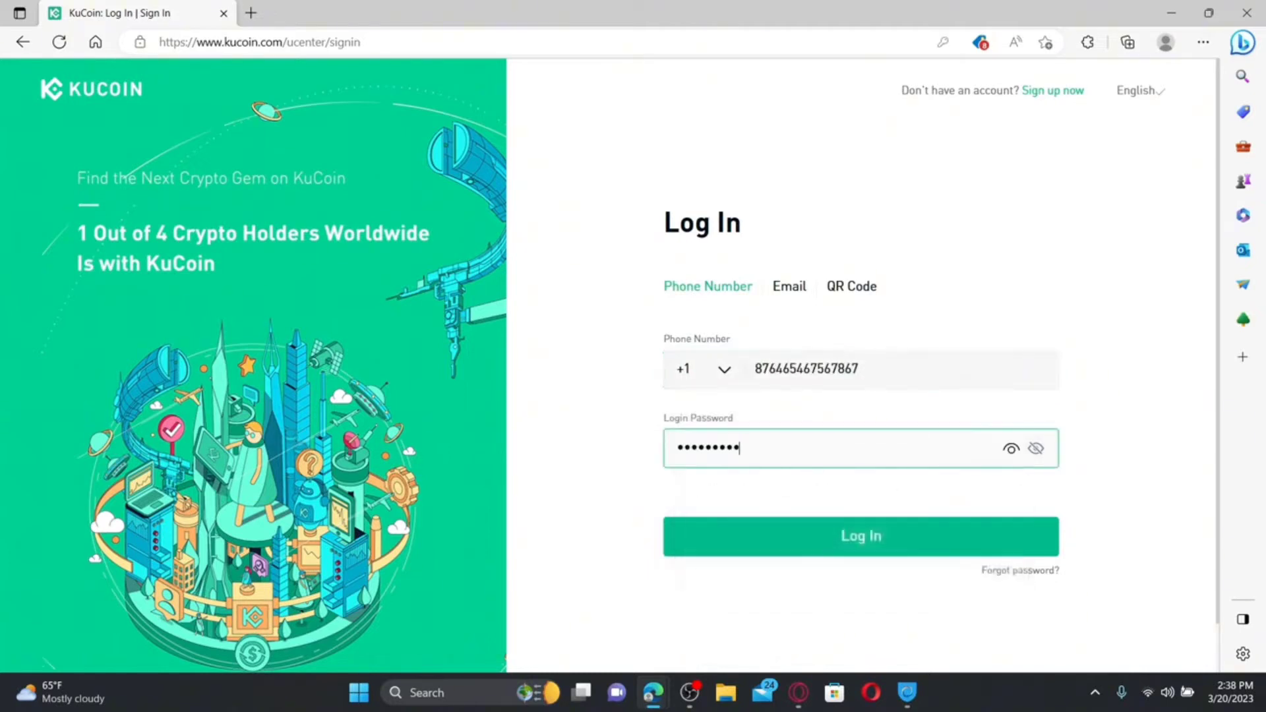
type("**")
left_click(1154, 466)
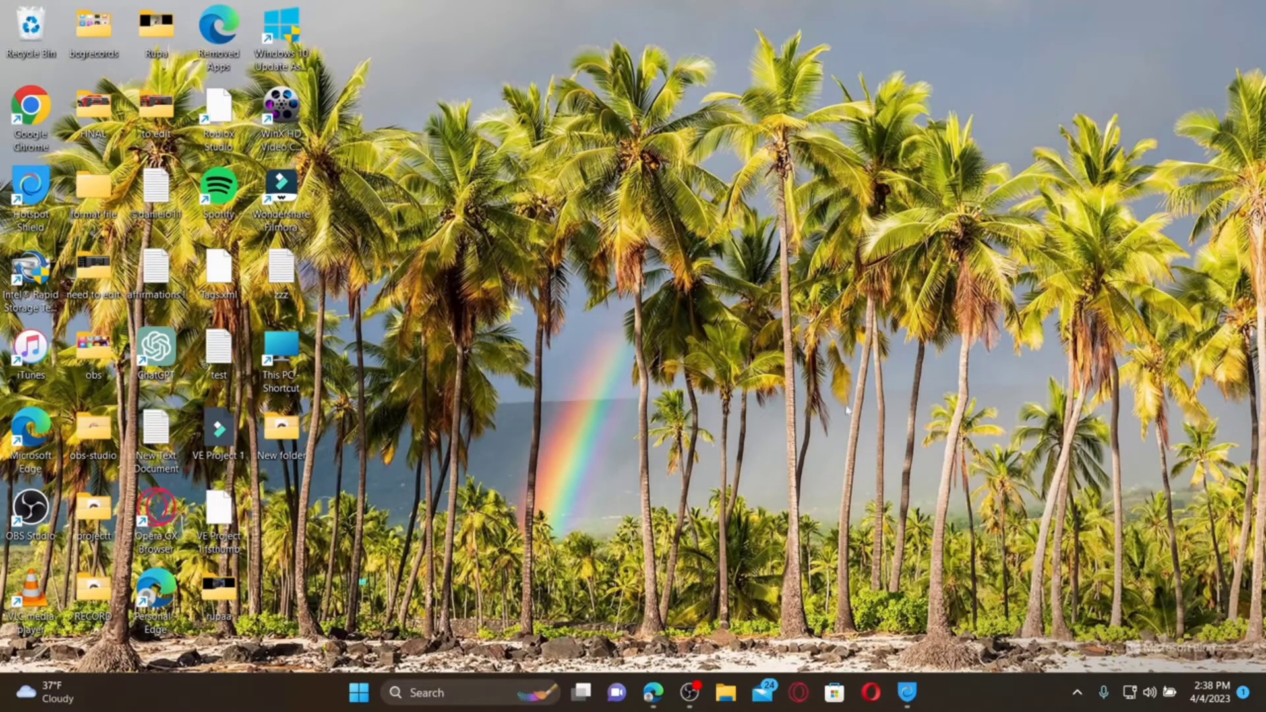
left_click(653, 692)
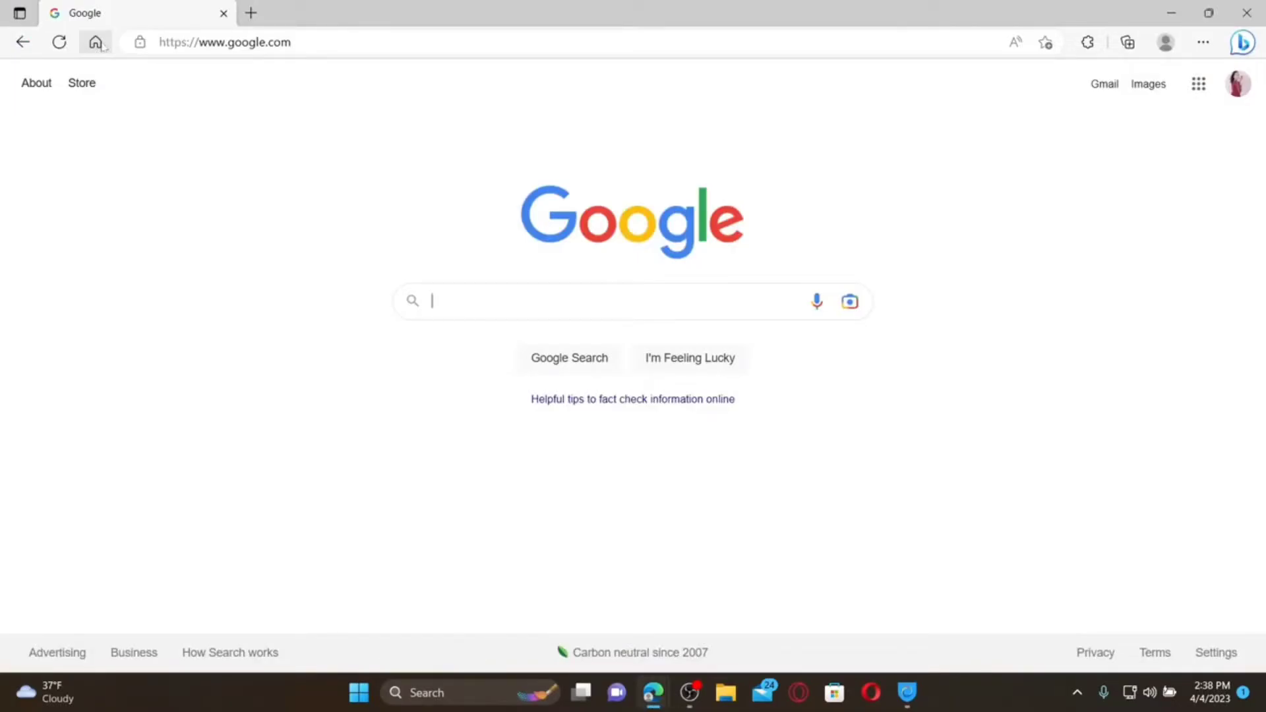
left_click(333, 46)
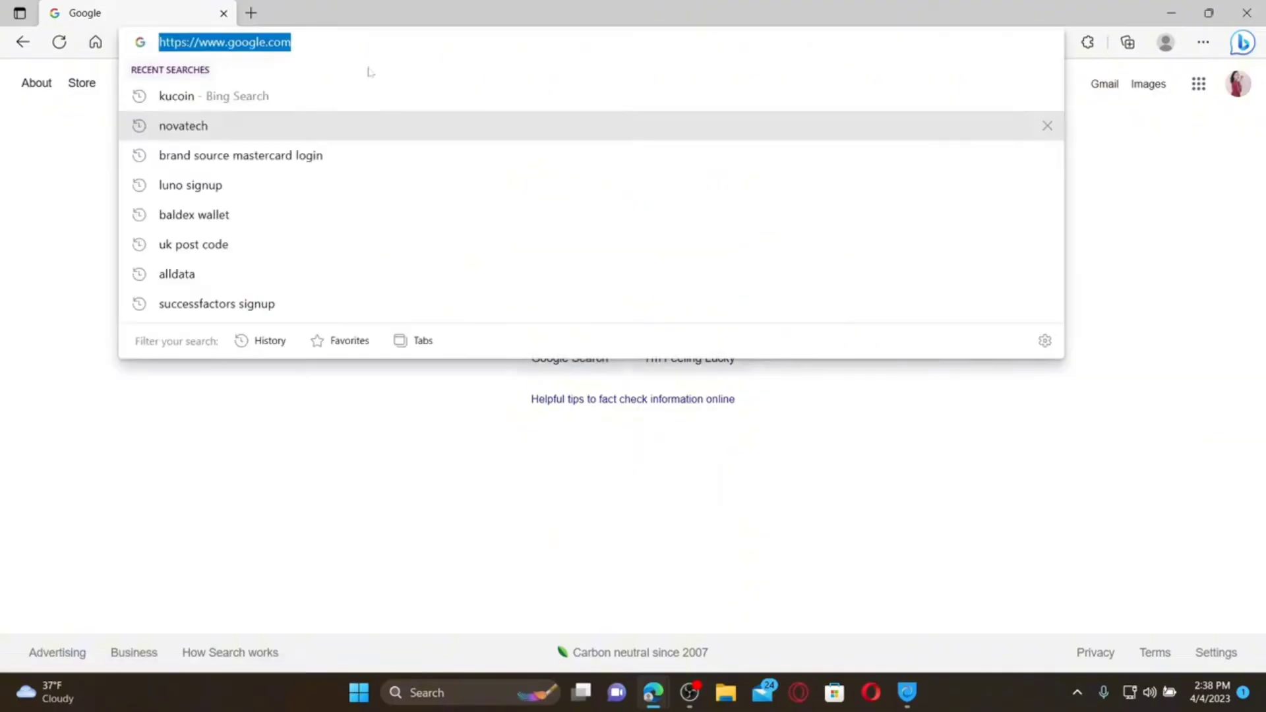
type("www.kuc")
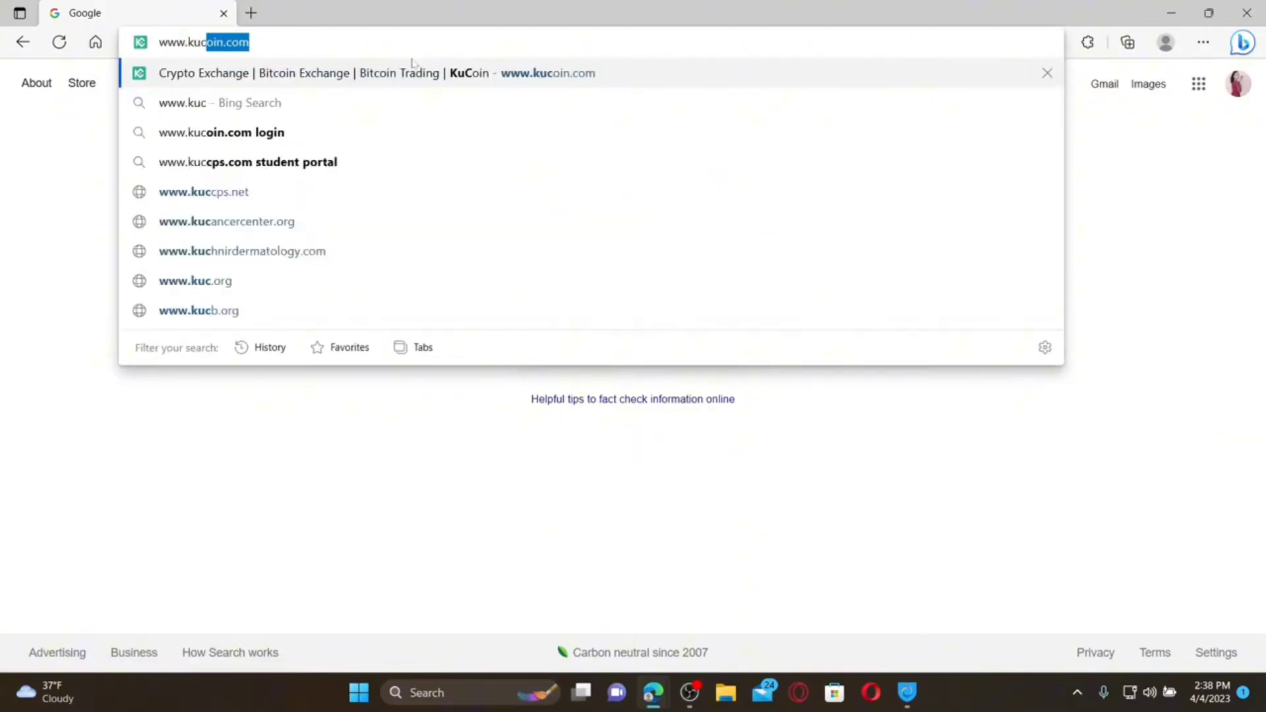
key("Return")
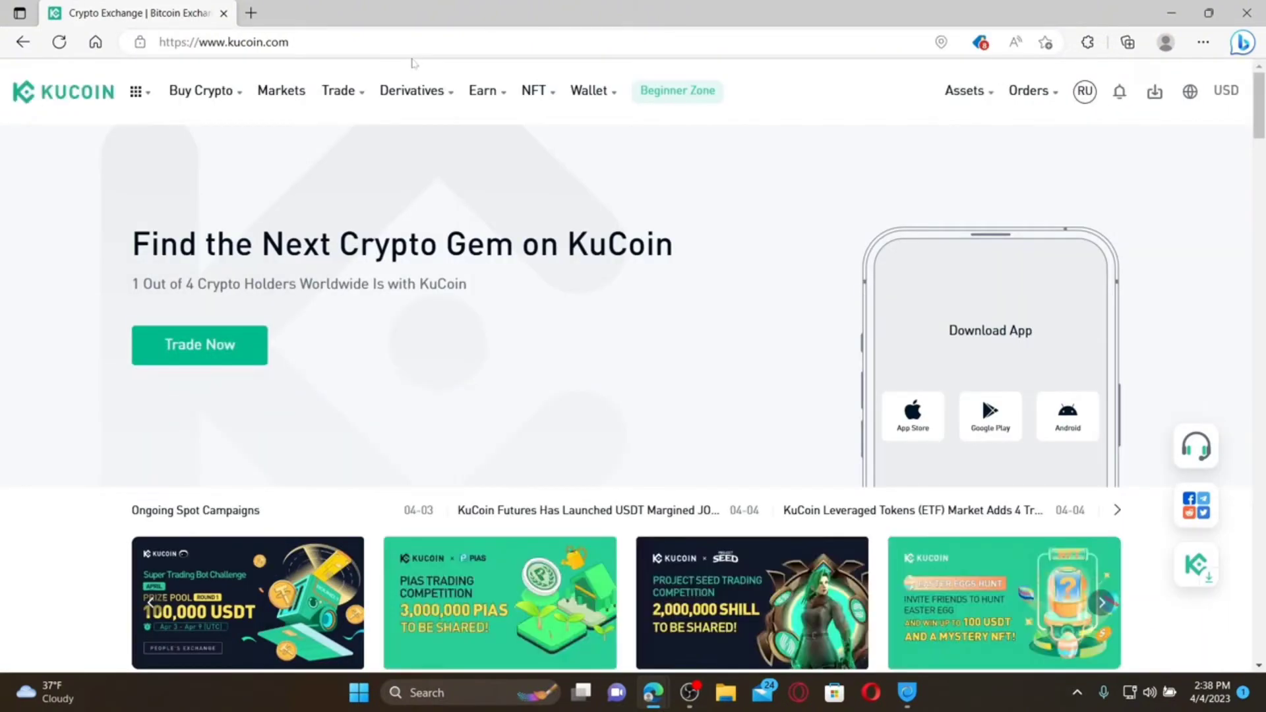
mouse_move(1082, 96)
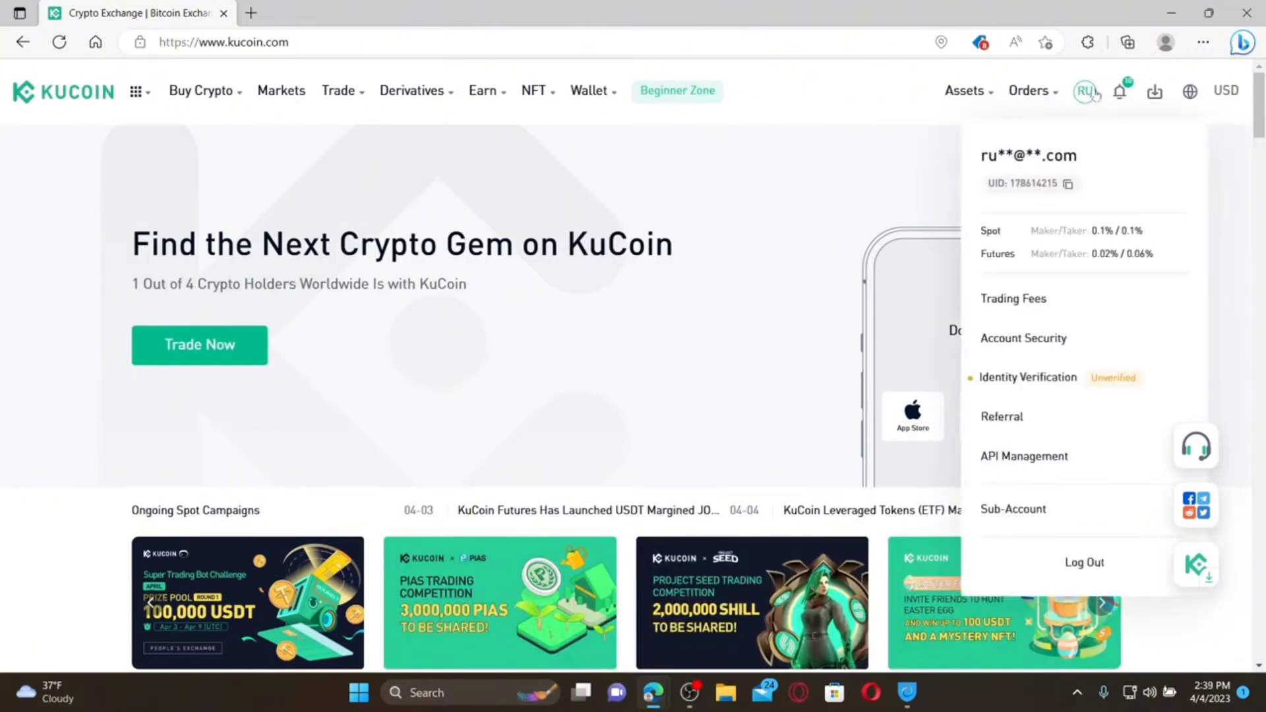
left_click(1024, 342)
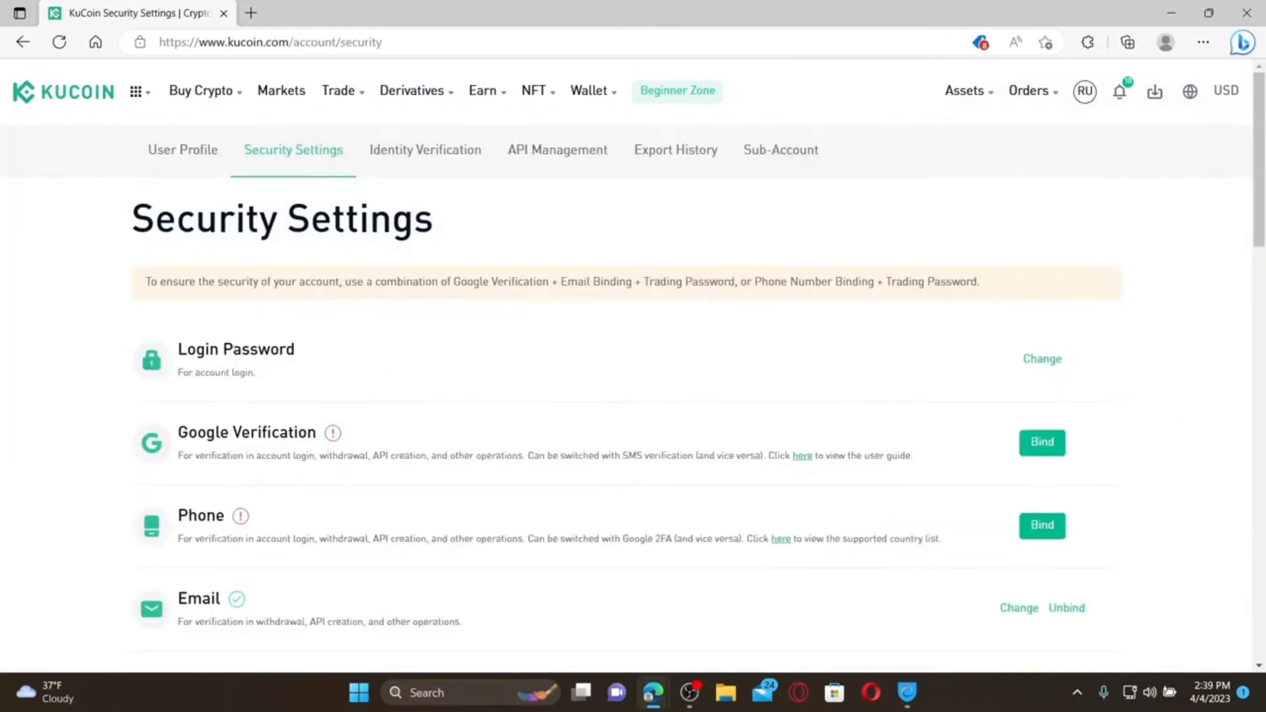
Open Change for Login Password and fill in the old, new and confirmed passwords
left_click(1042, 360)
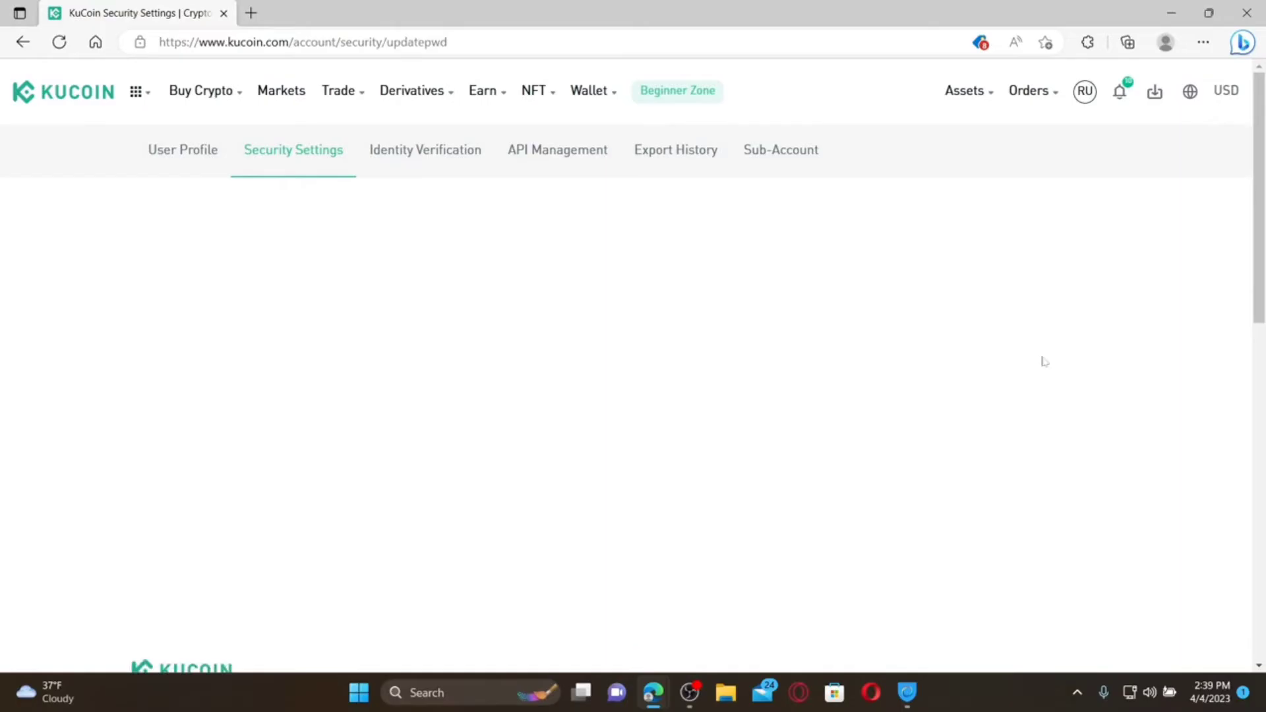
scroll(440, 441, "down", 2)
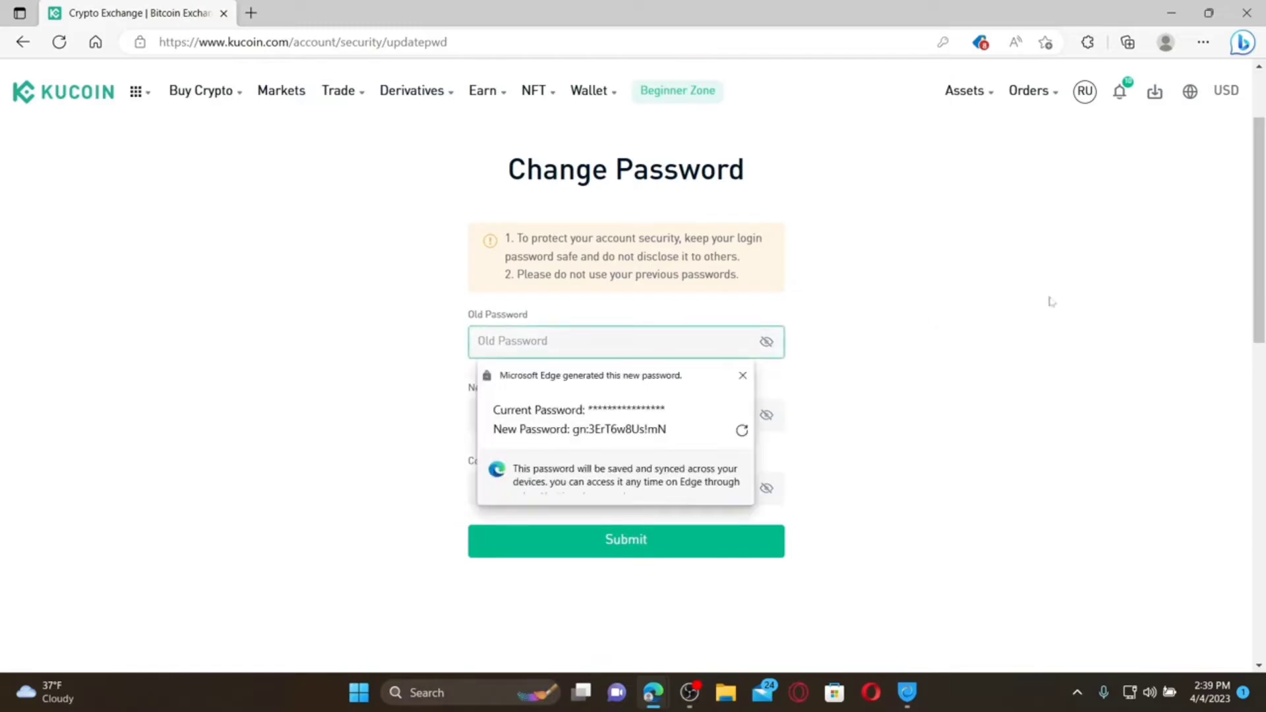
left_click(1048, 299)
left_click(594, 341)
left_click(593, 414)
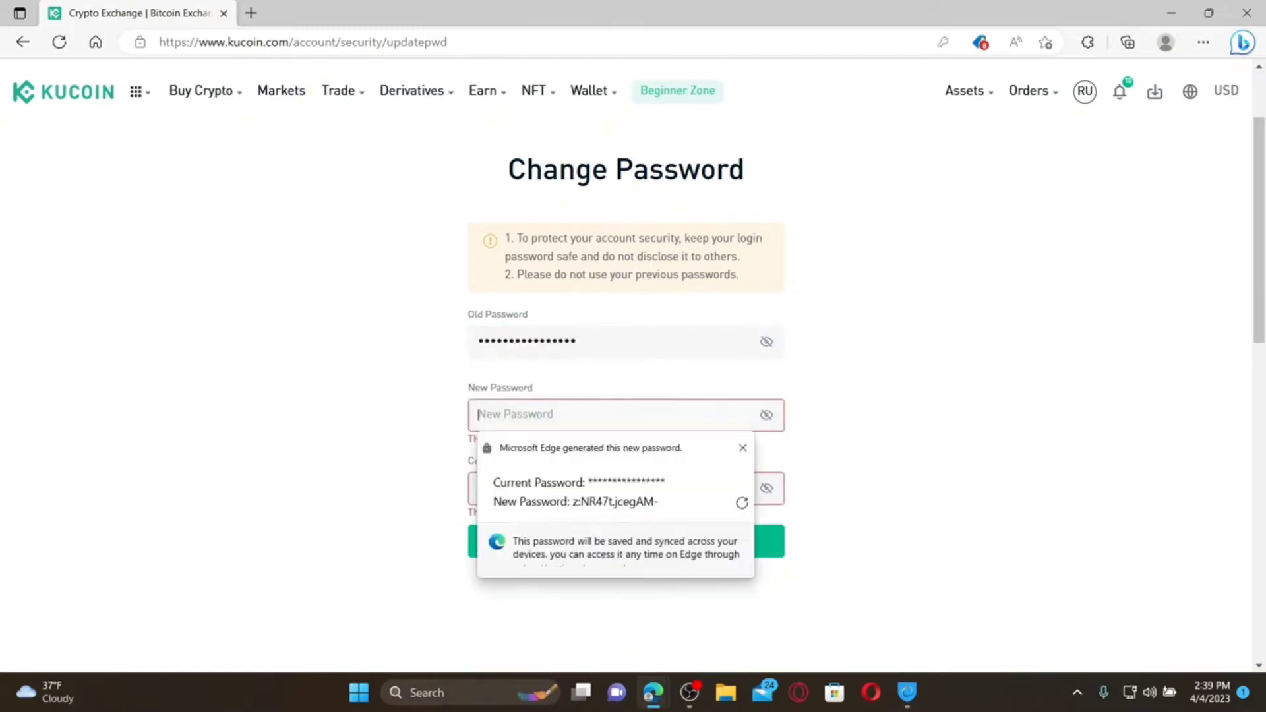
type("********")
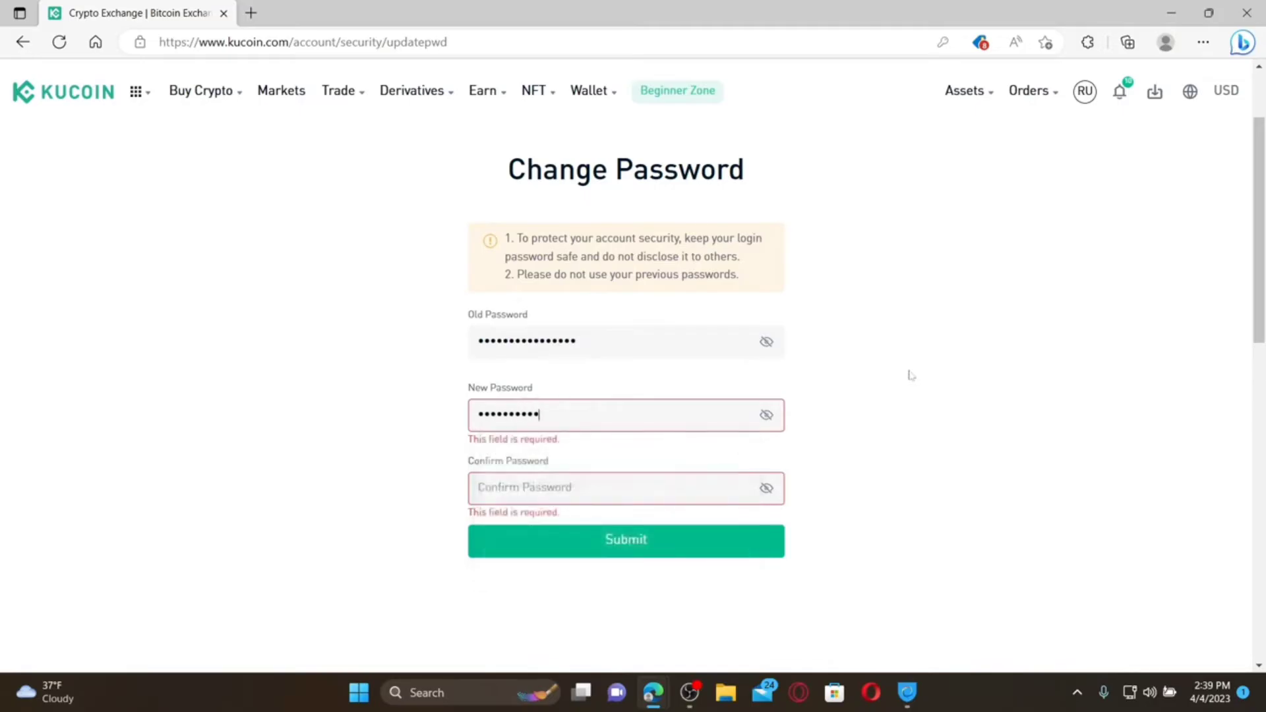
type("**")
key("Tab")
type("******")
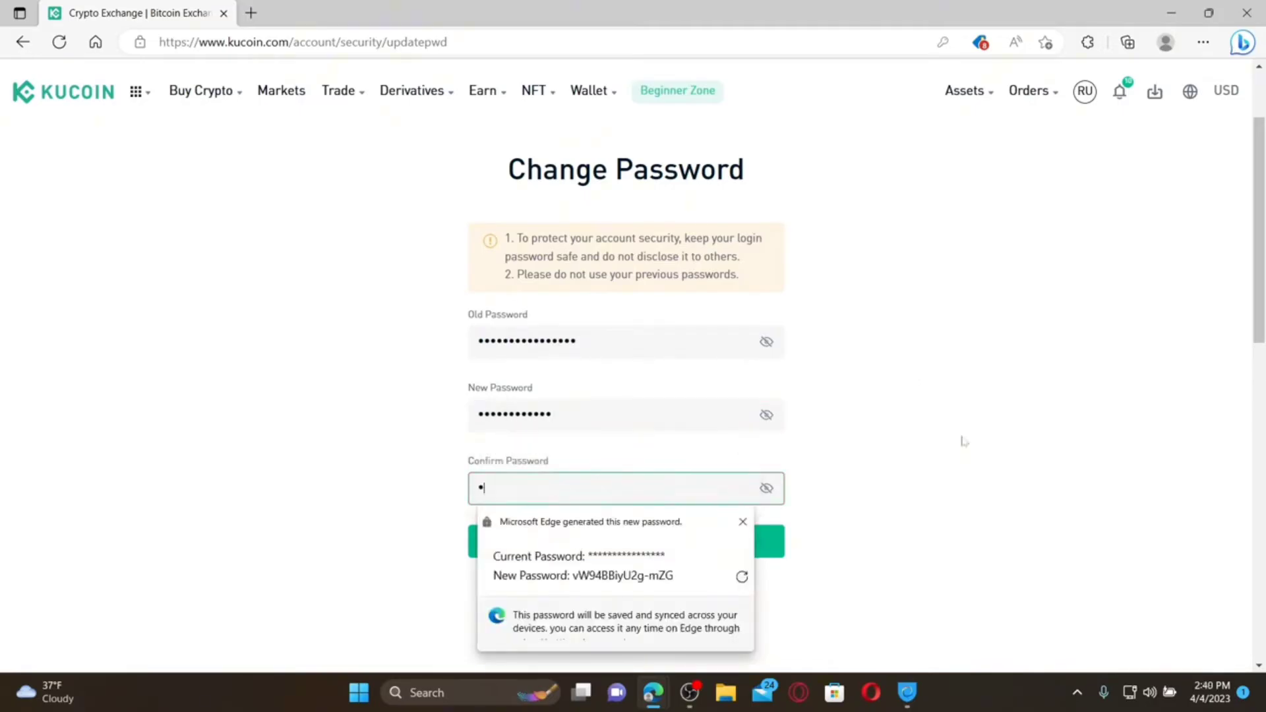
type("******")
key("Tab")
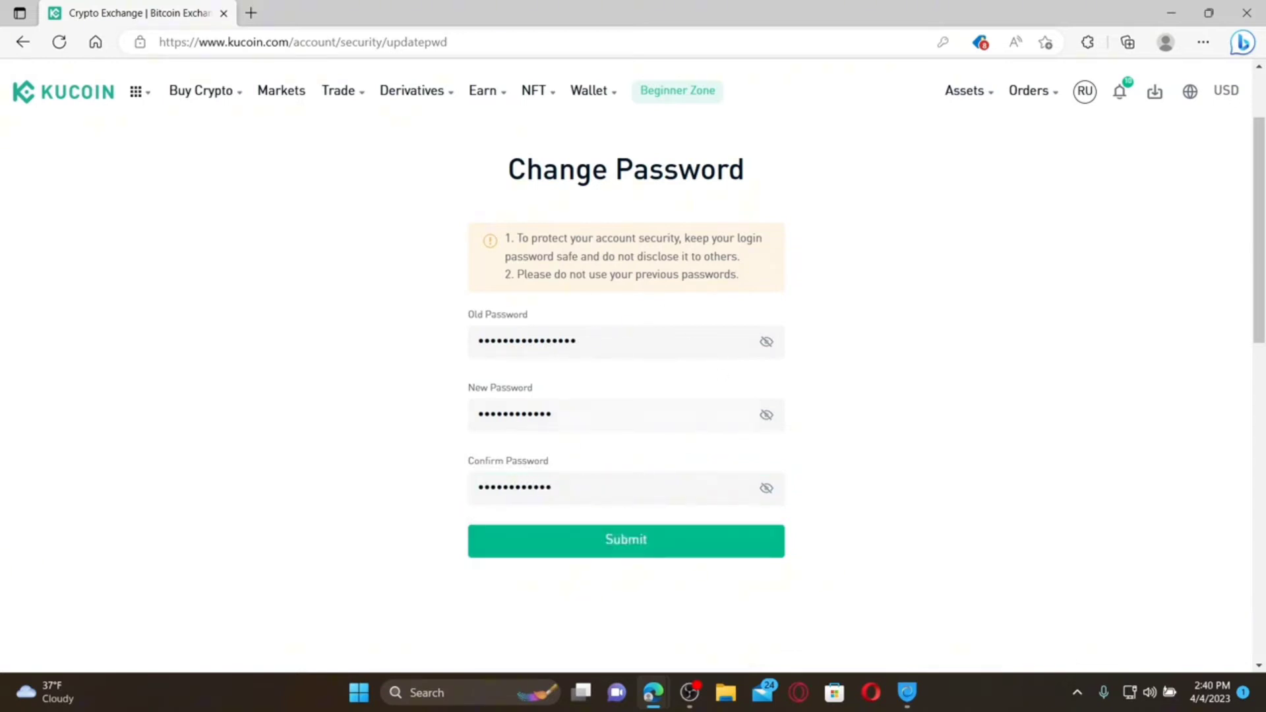
Submit the new password, then log back in with the email and new login password
left_click(623, 545)
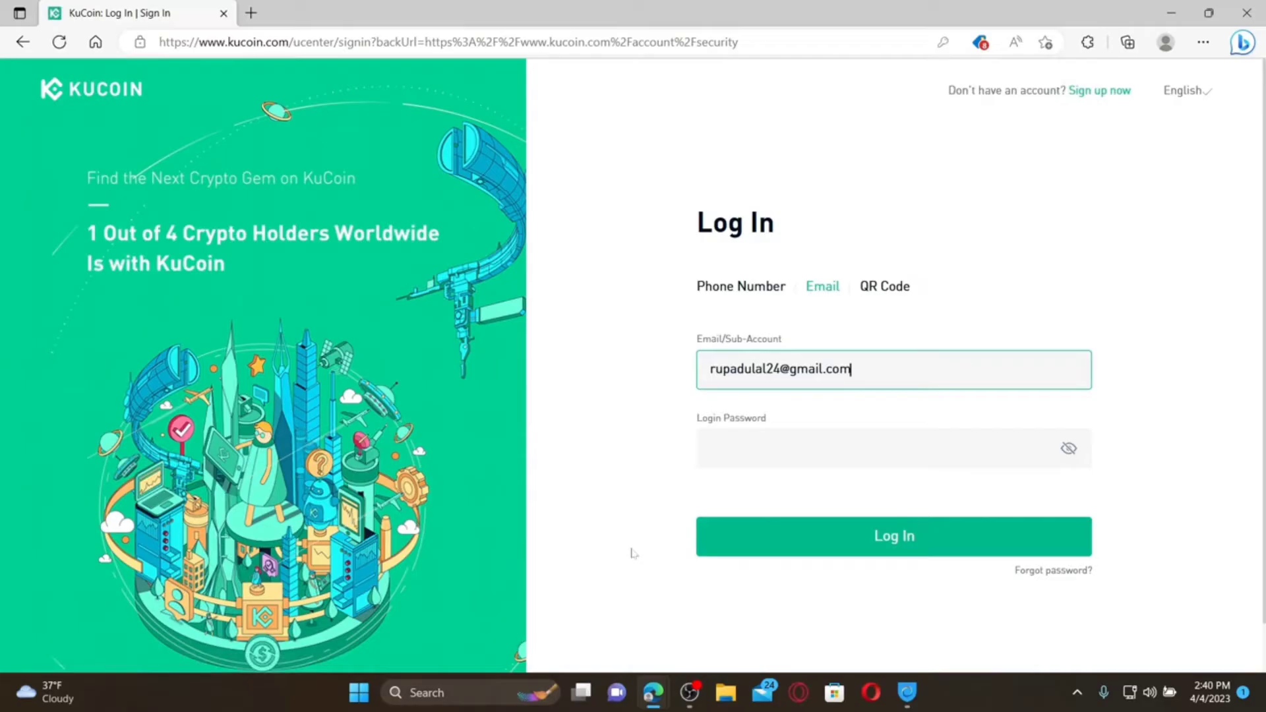
key("Tab")
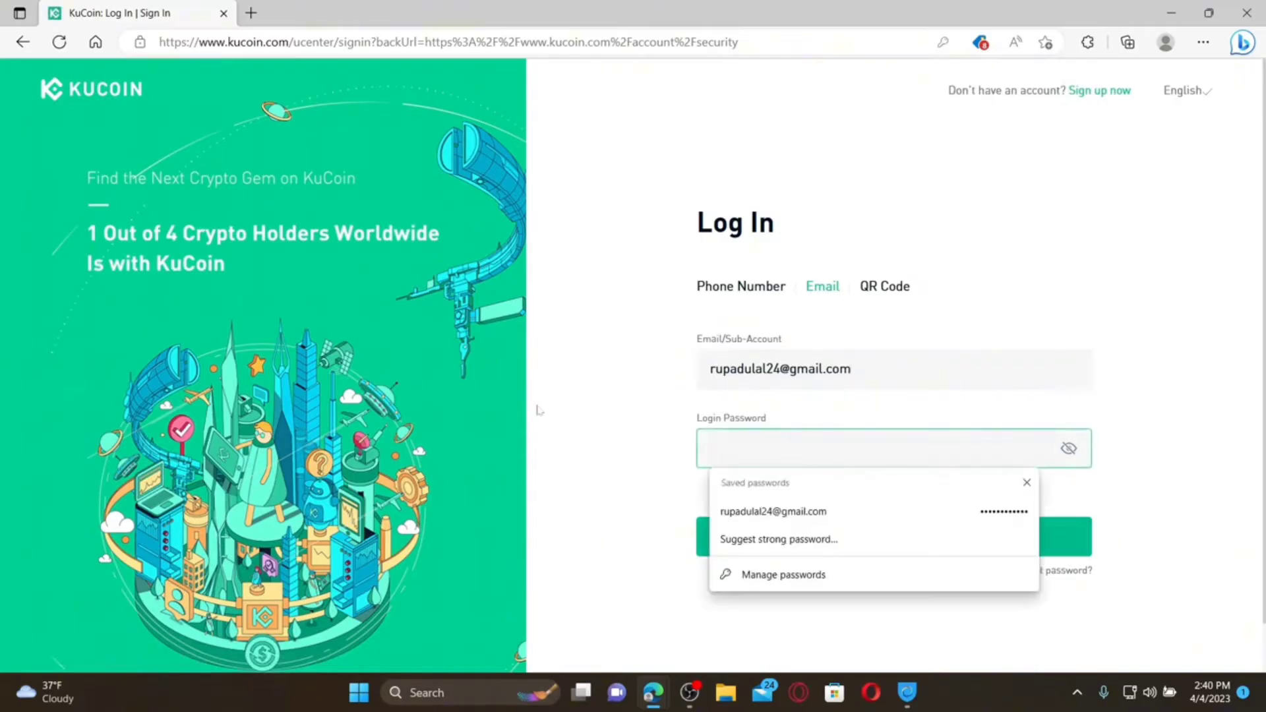
type("••••••••••••")
left_click(568, 443)
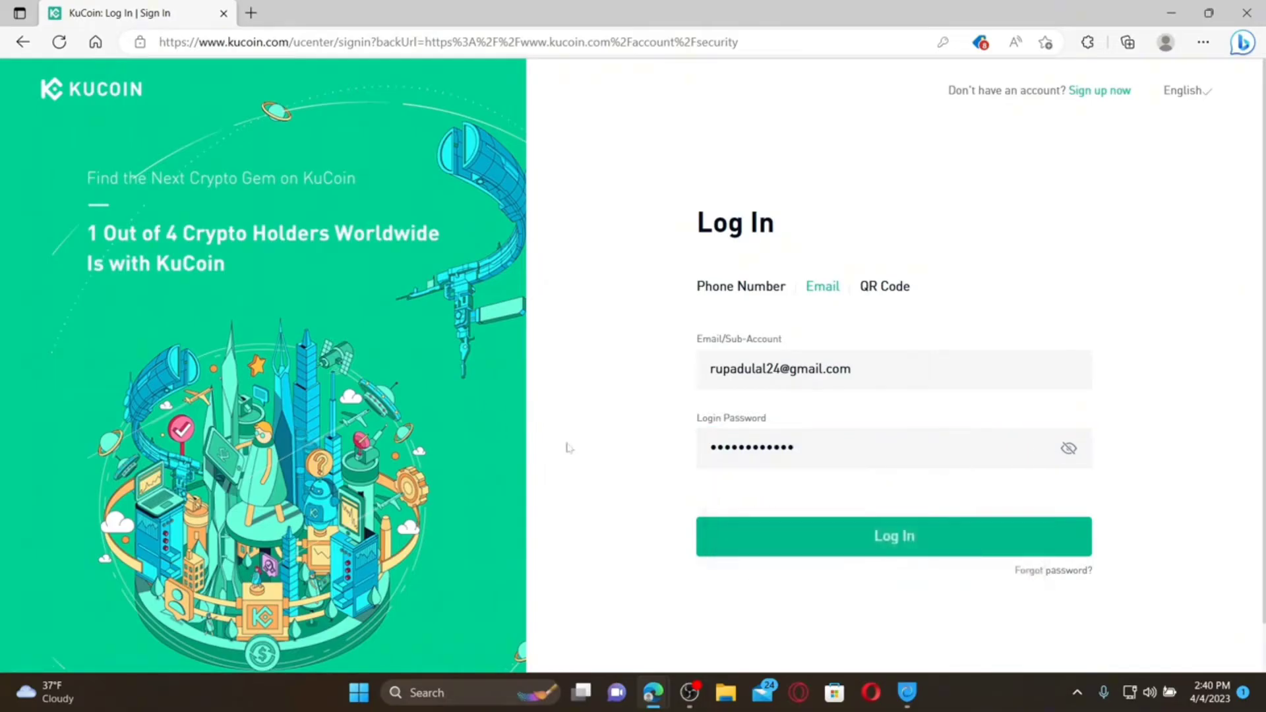
left_click(907, 537)
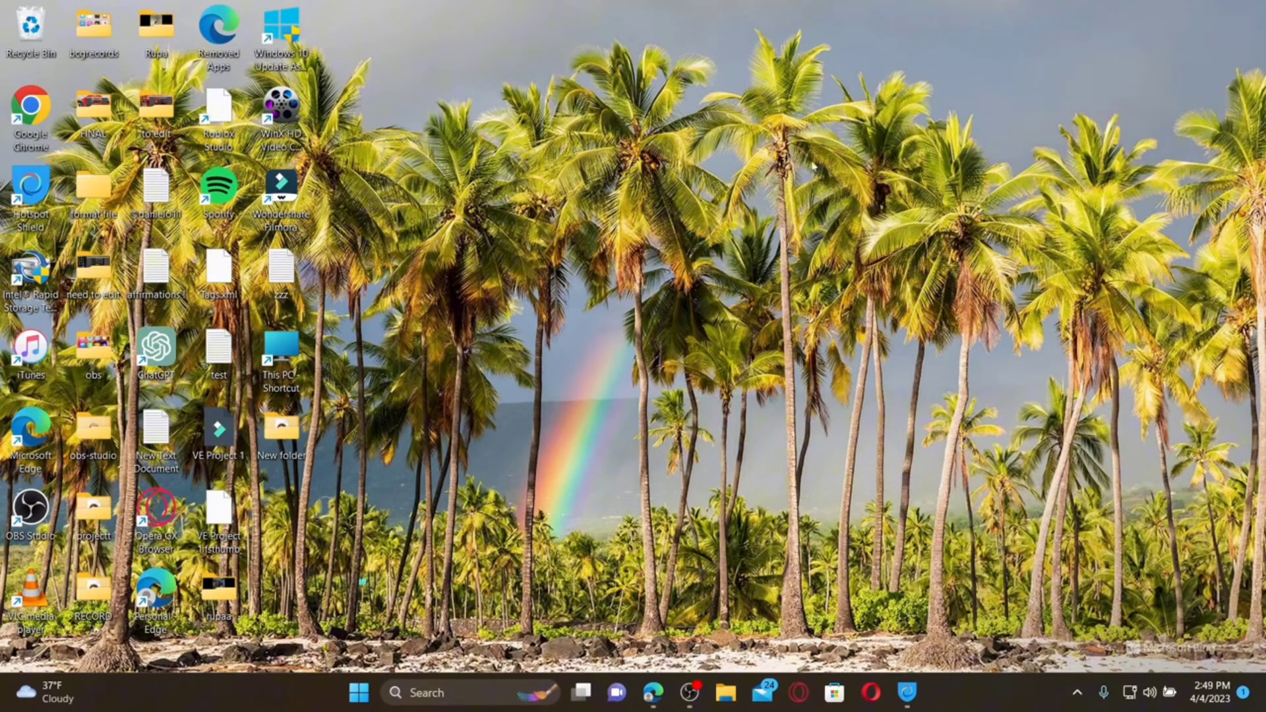
left_click(652, 692)
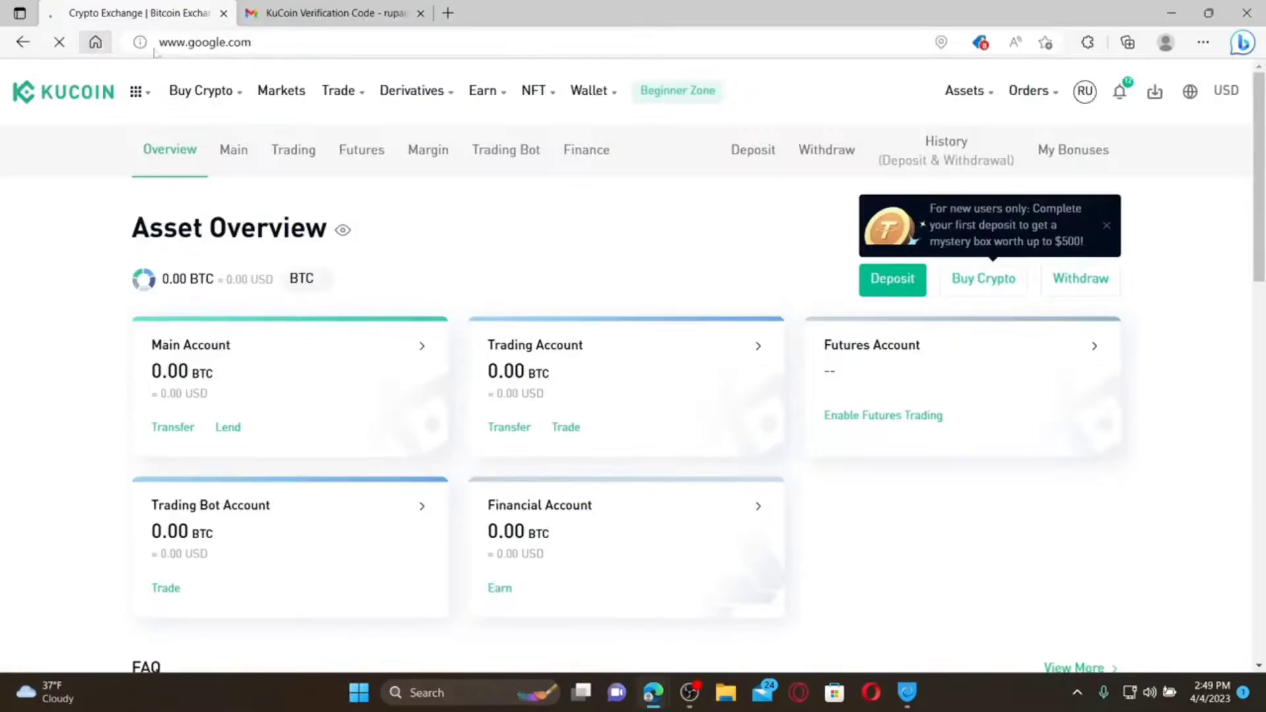
type("www")
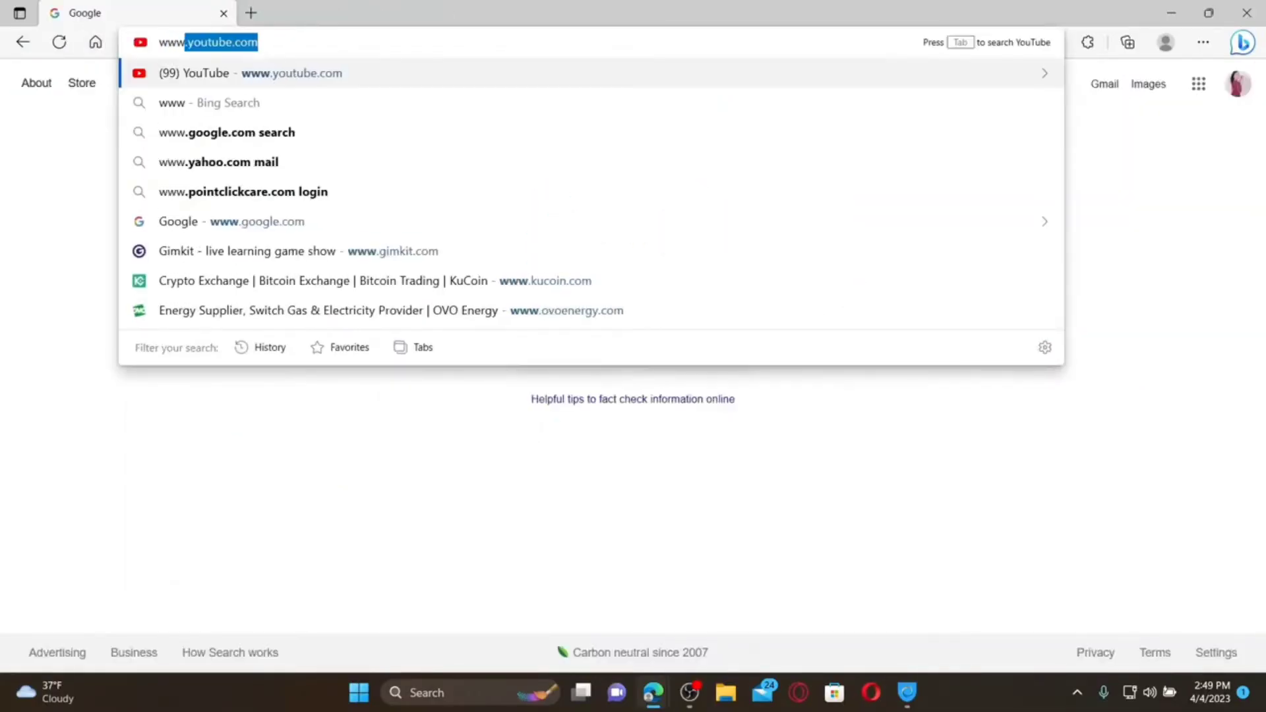
key("BackSpace")
type(",")
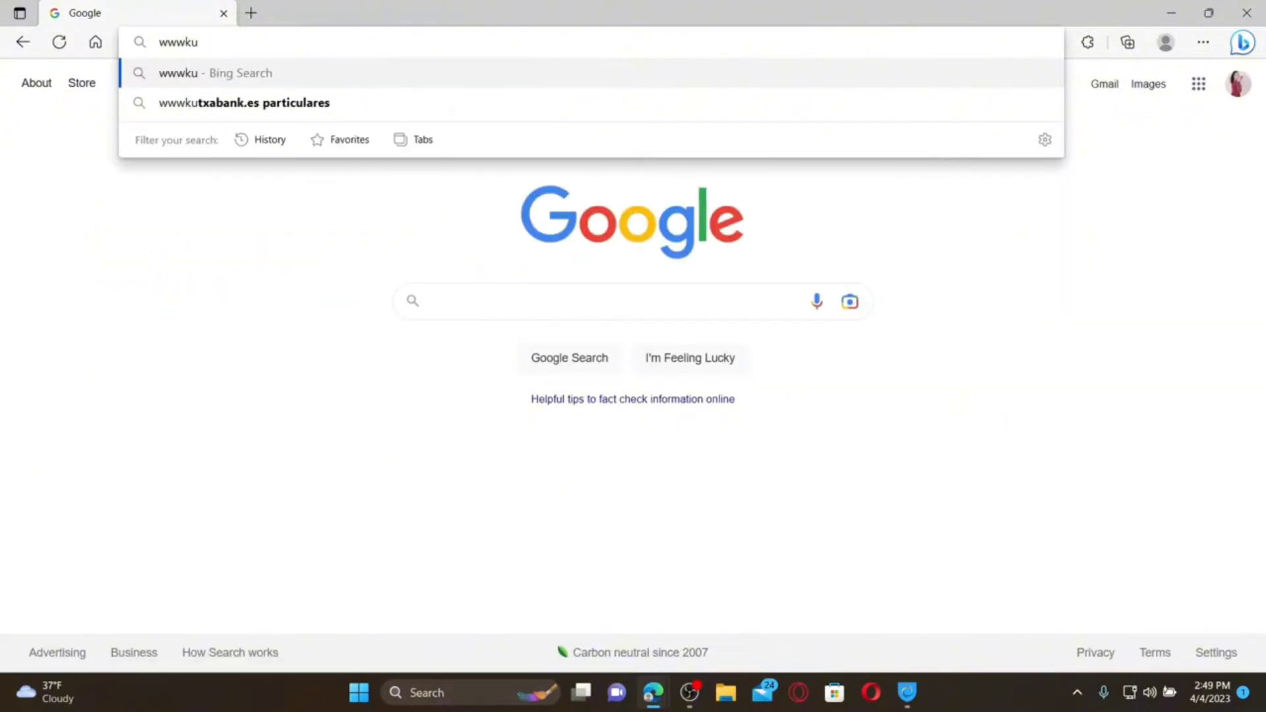
key("BackSpace")
key("Down")
key("Down")
key("Down")
key("Down")
key("Return")
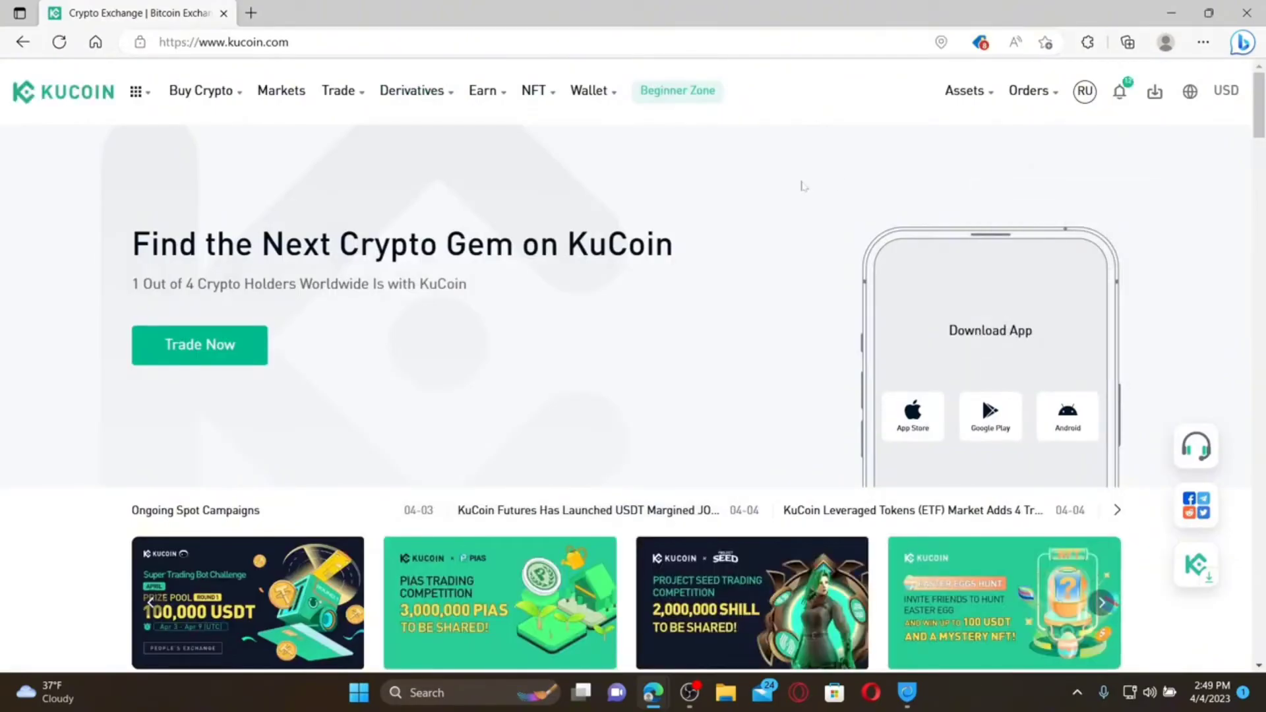
mouse_move(1085, 91)
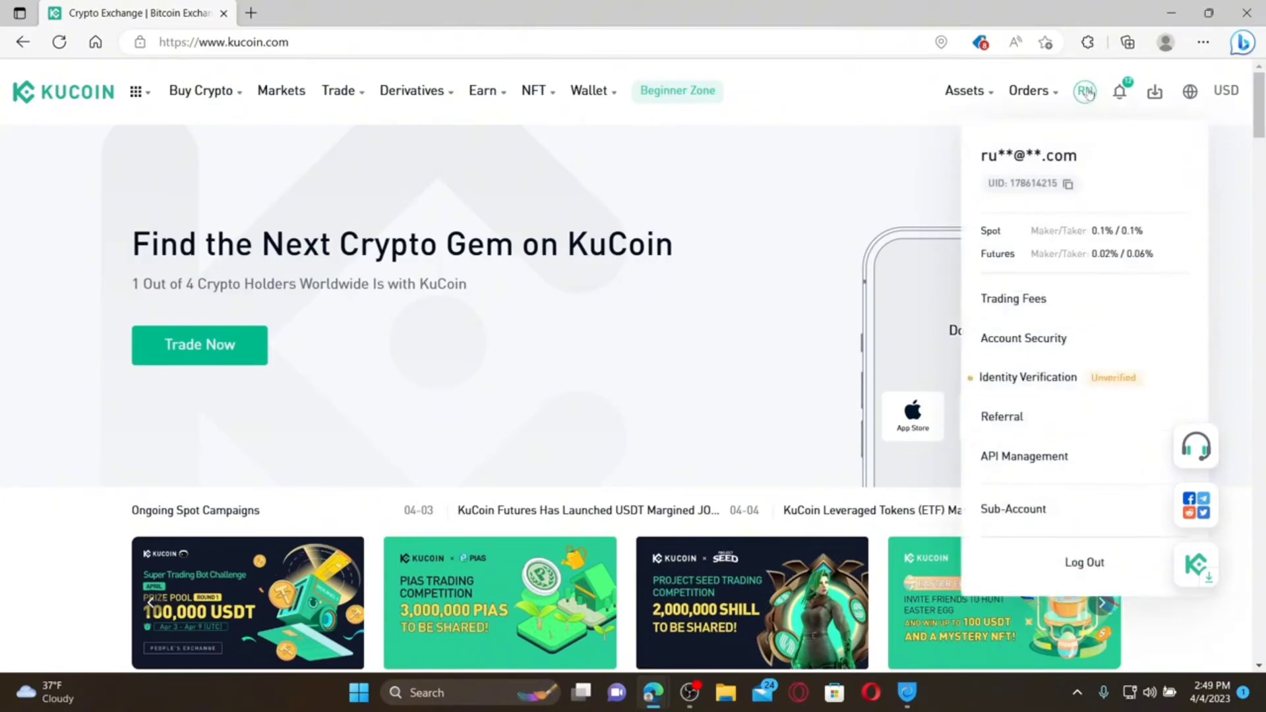
left_click(1026, 340)
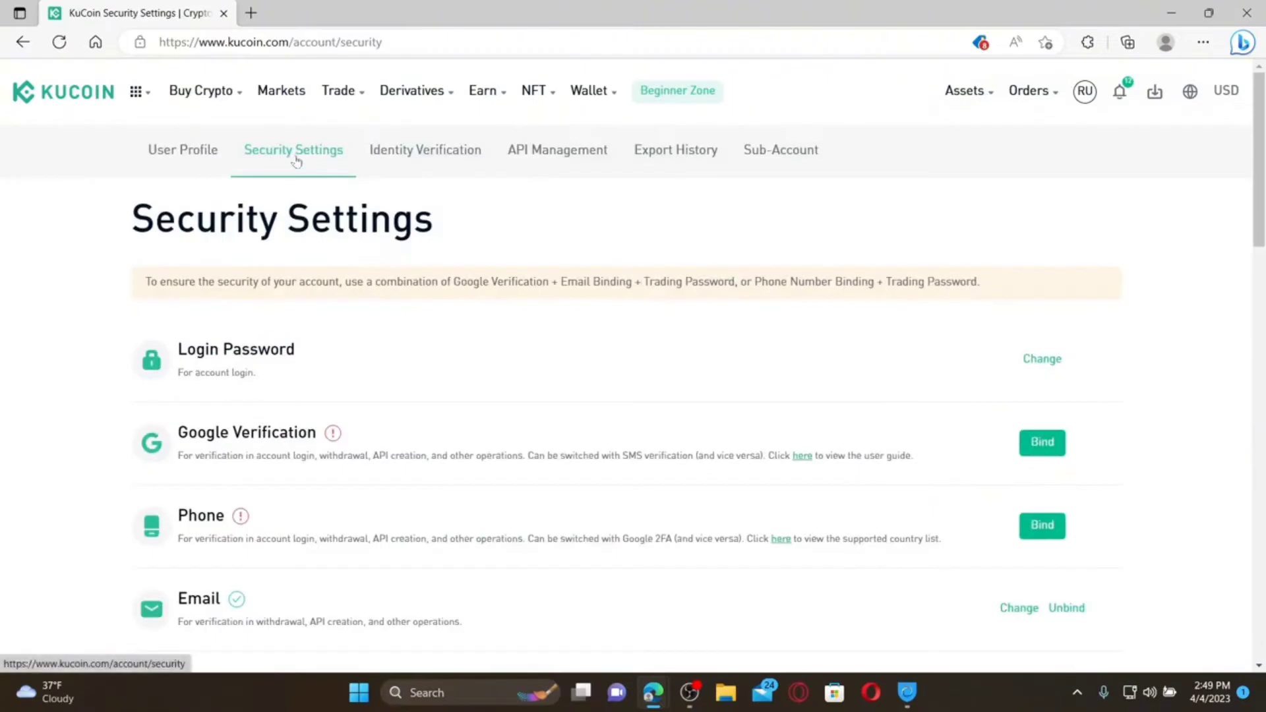
Start changing the email from Security Settings' Email row and confirm the Change Email dialog
scroll(456, 498, "down", 3)
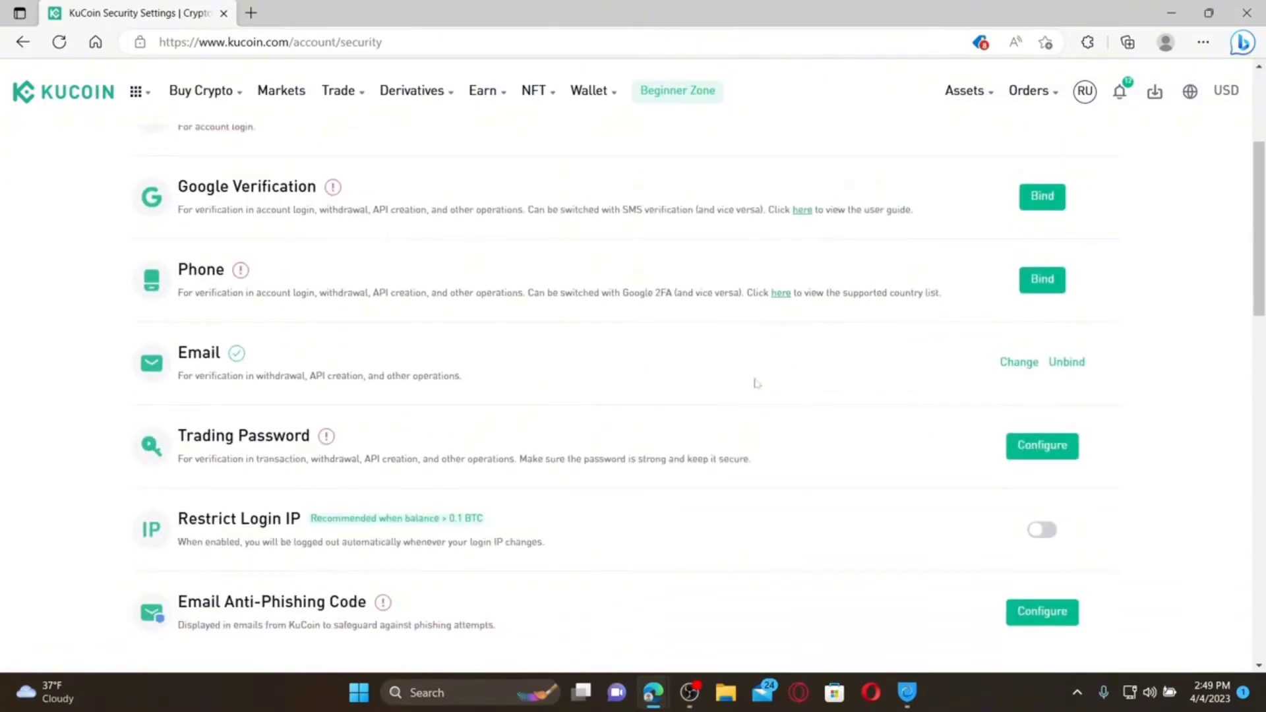
left_click(1016, 364)
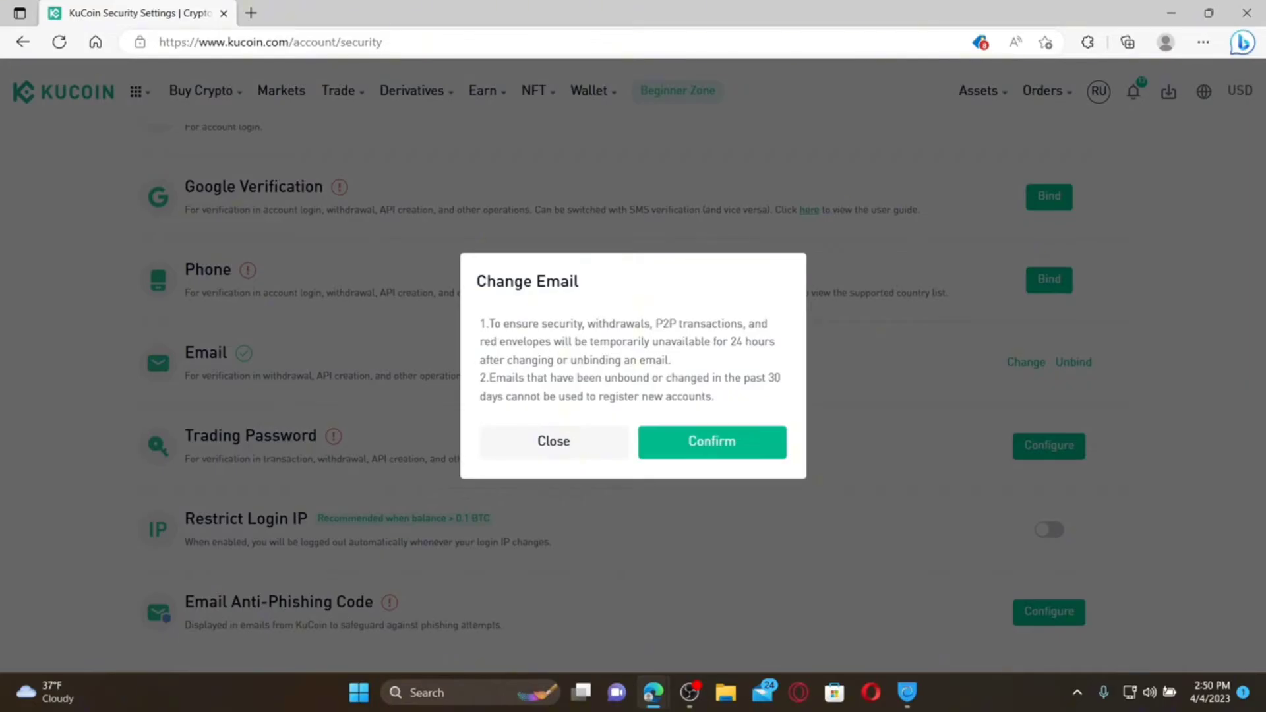
left_click(726, 442)
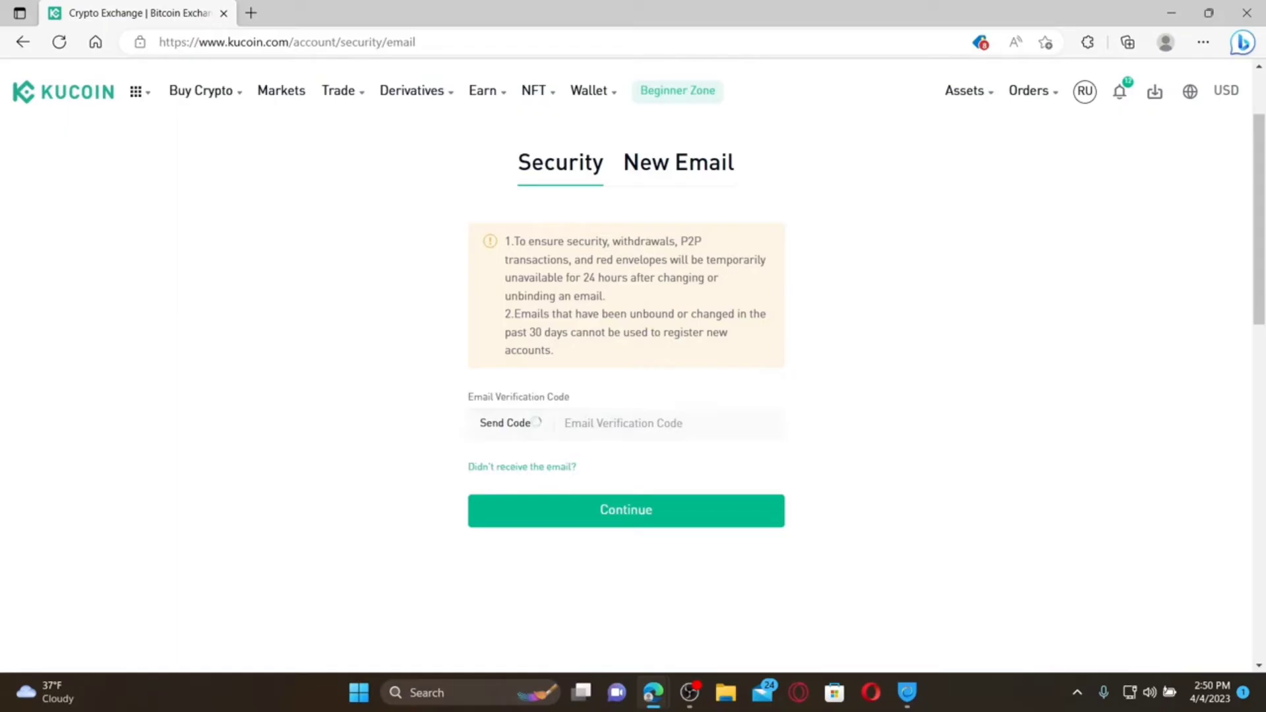
Send a verification code to the current email and open Gmail in a new tab
left_click(502, 424)
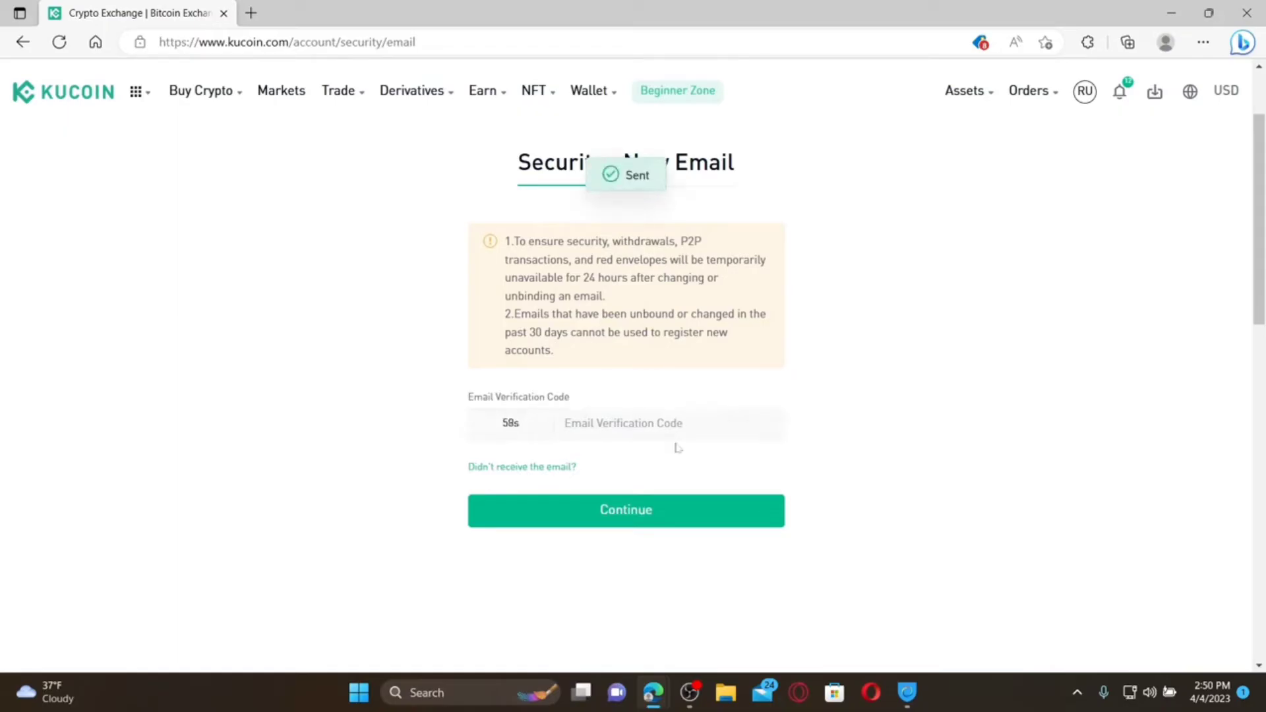
left_click(252, 13)
type("gm")
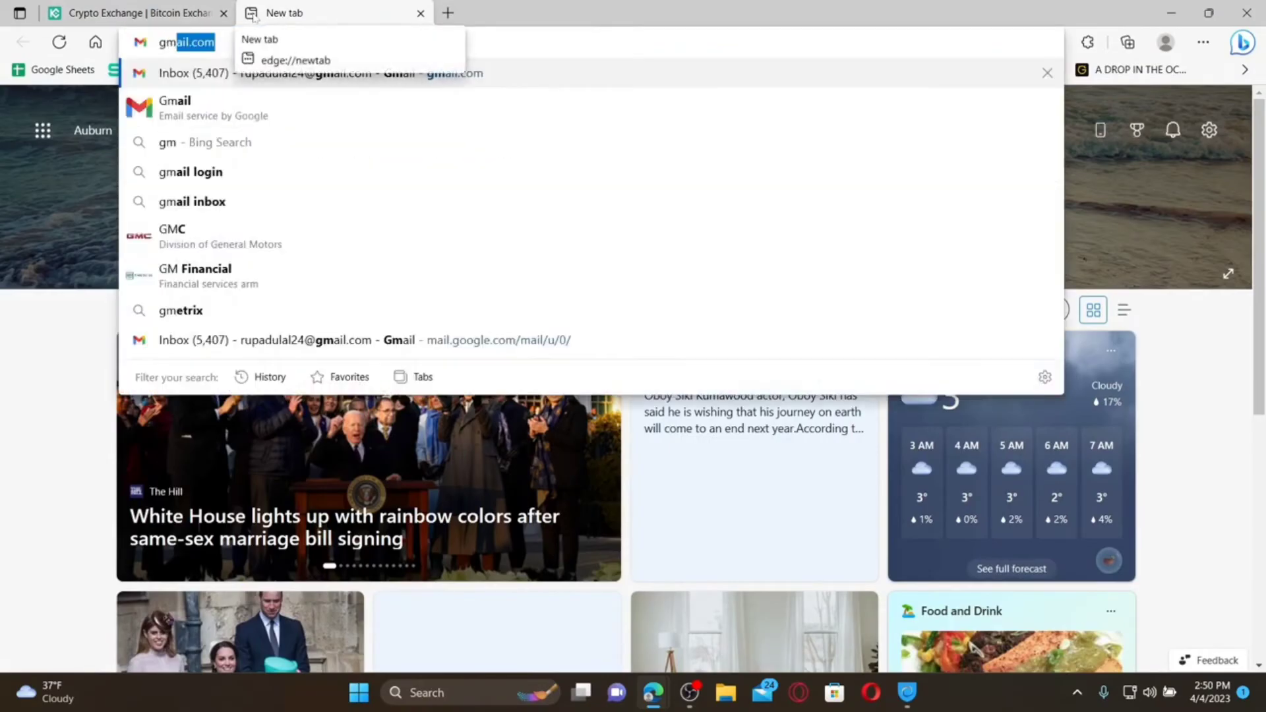
key("Return")
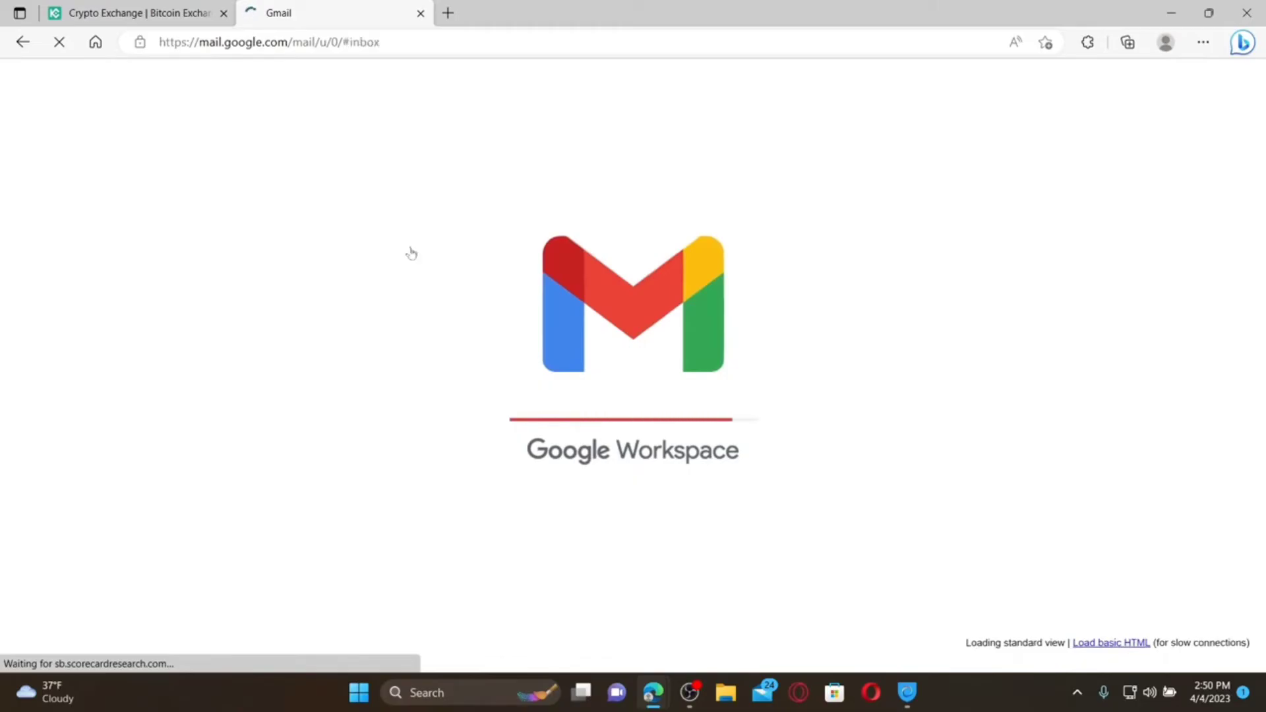
Copy the code from KuCoin's Email Change message into KuCoin's verification field
left_click(587, 216)
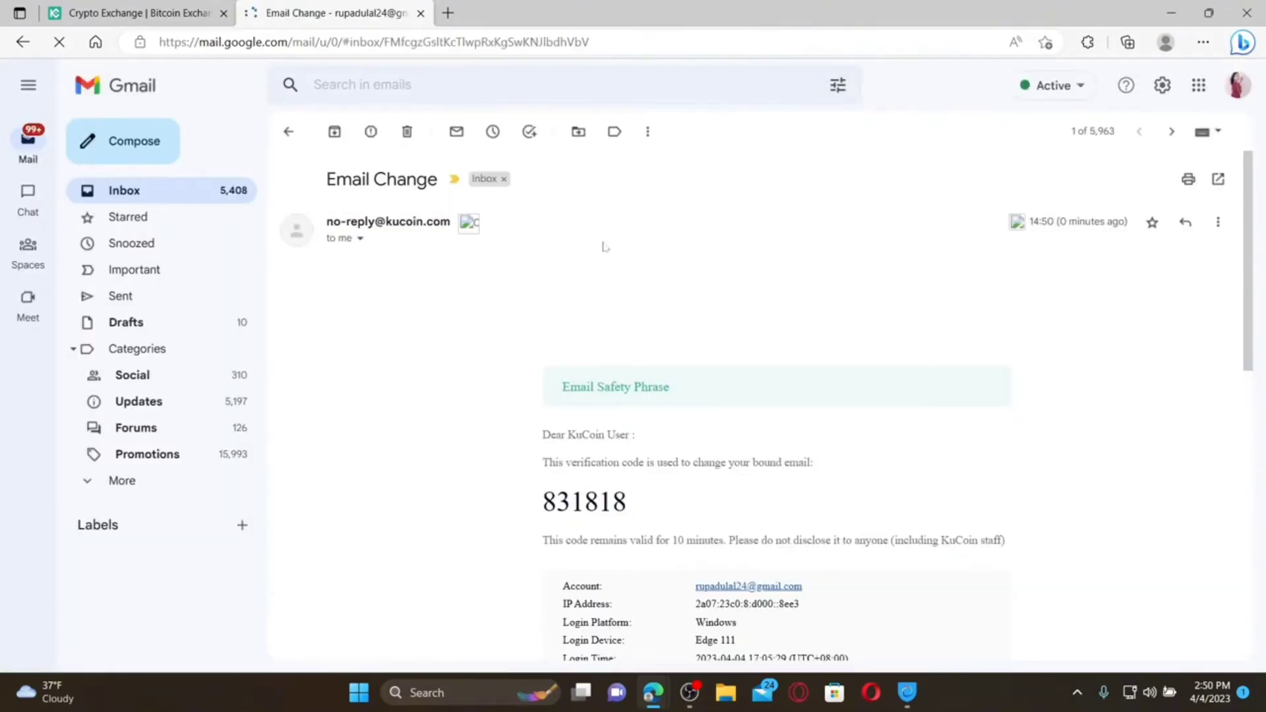
left_click_drag(543, 523, 538, 458)
scroll(628, 467, "down", 1)
left_click(628, 466)
key("ctrl+c")
key("ctrl+Tab")
key("ctrl+v")
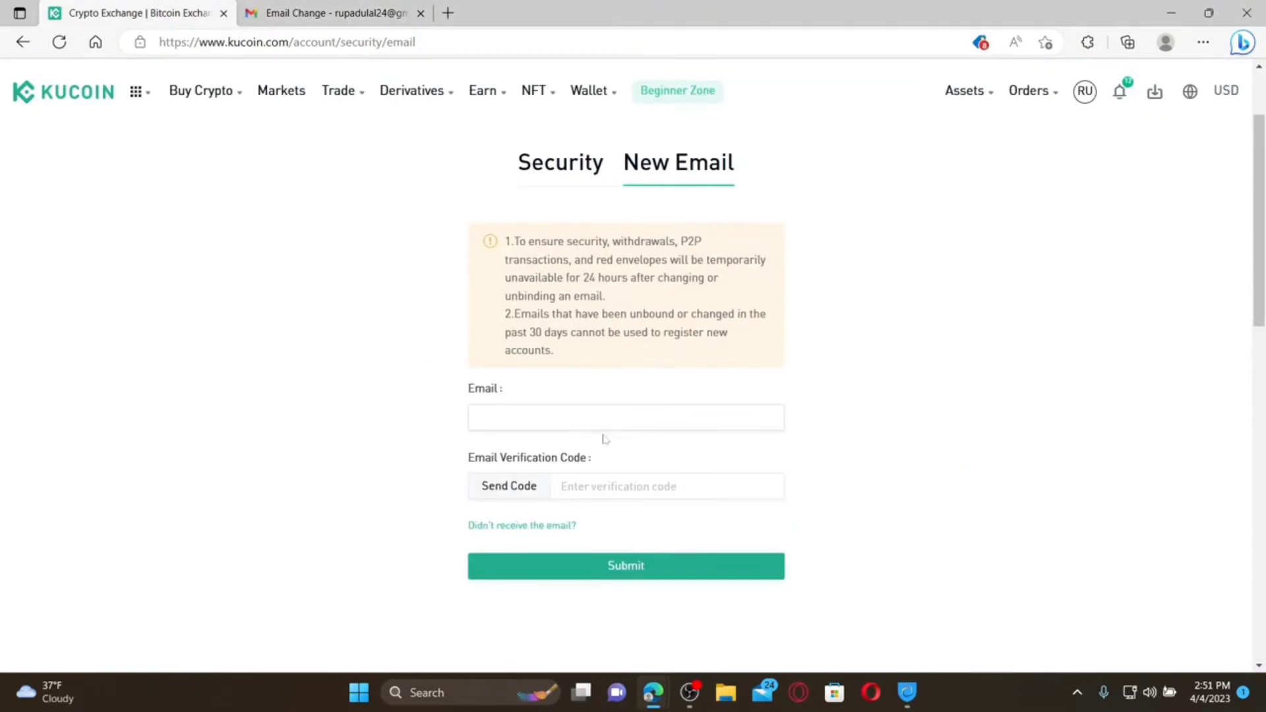
Enter the new email address in the New Email form and send it a verification code
left_click(610, 422)
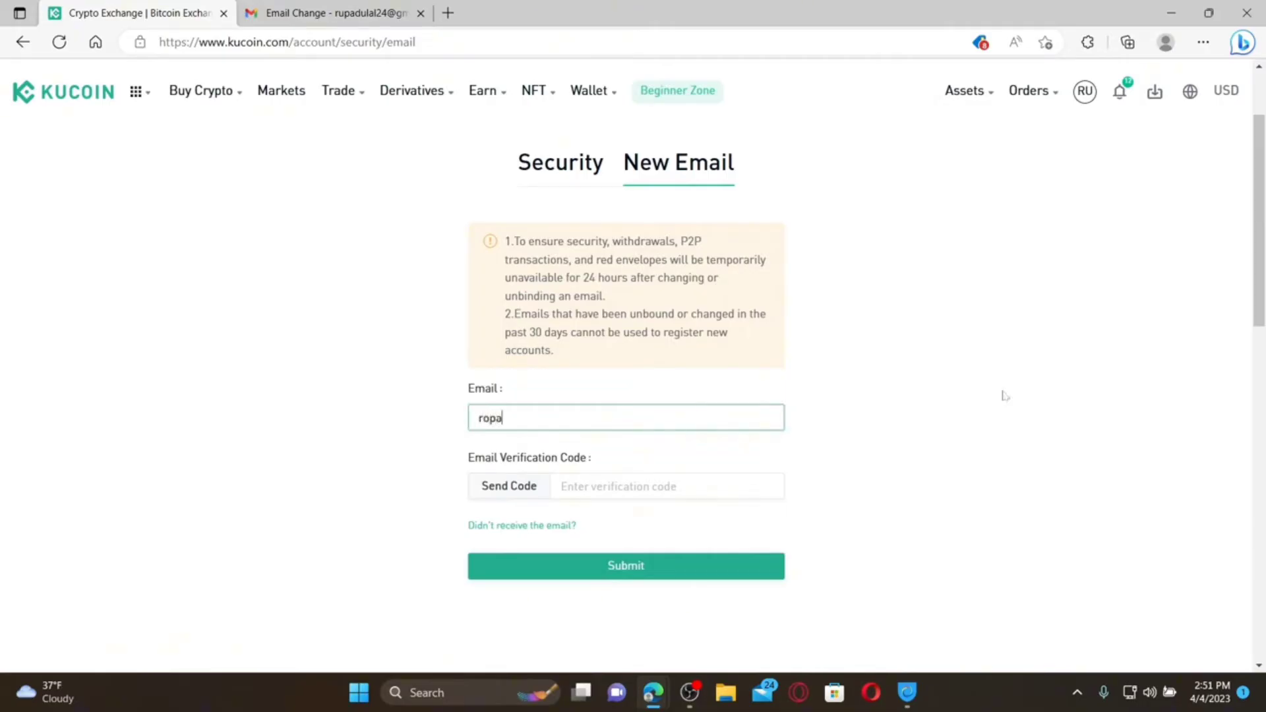
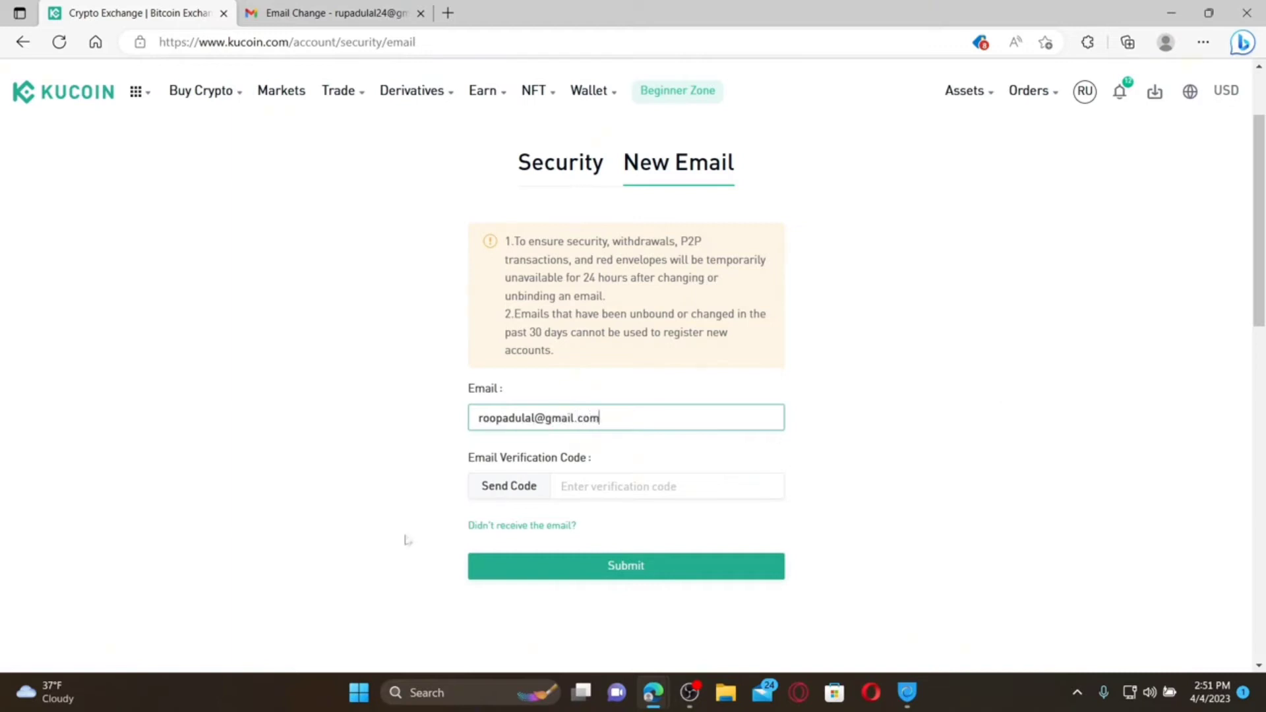
left_click(362, 533)
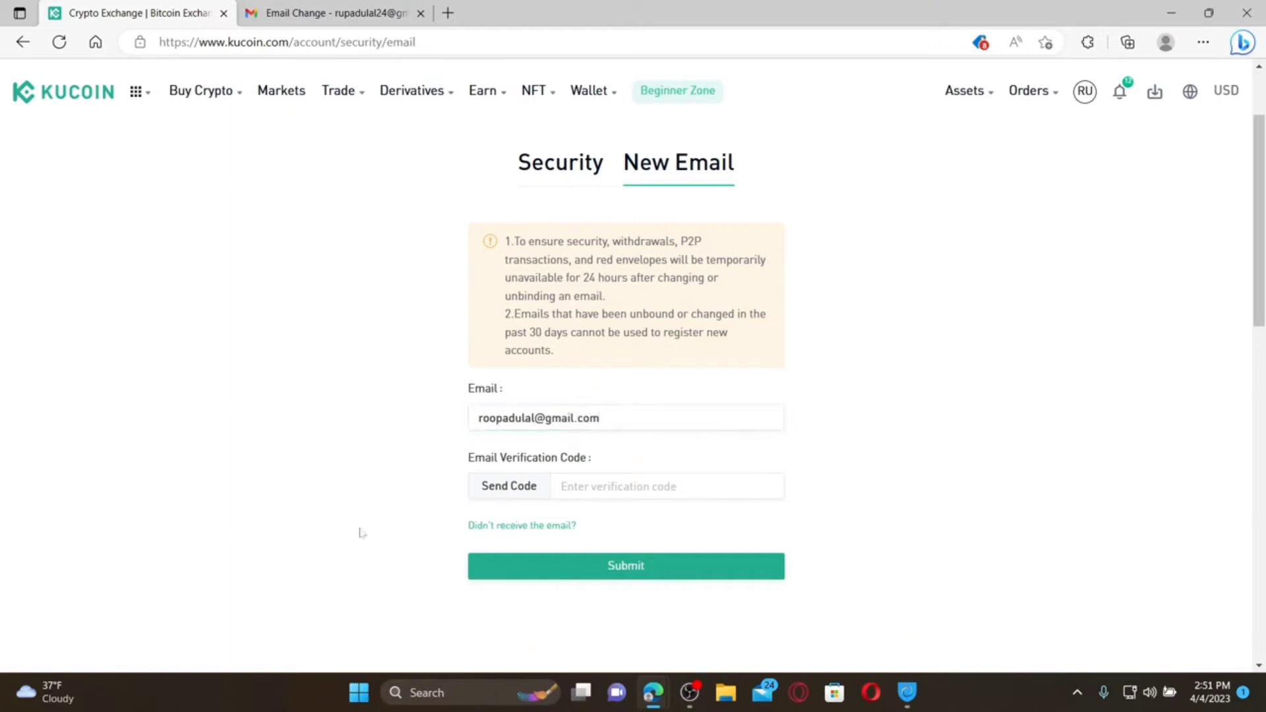
left_click(504, 489)
Copy the code from the new address's KuCoin Verification Code email, paste it, and submit
left_click(329, 13)
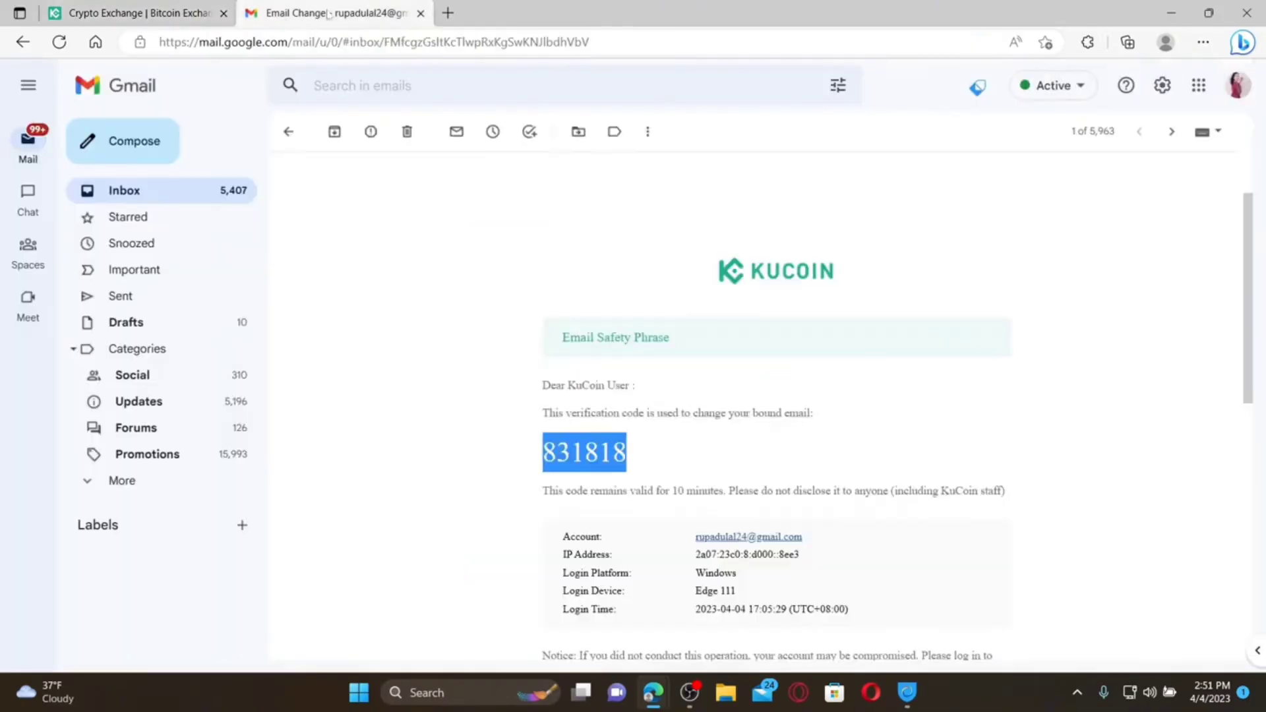
left_click(1238, 85)
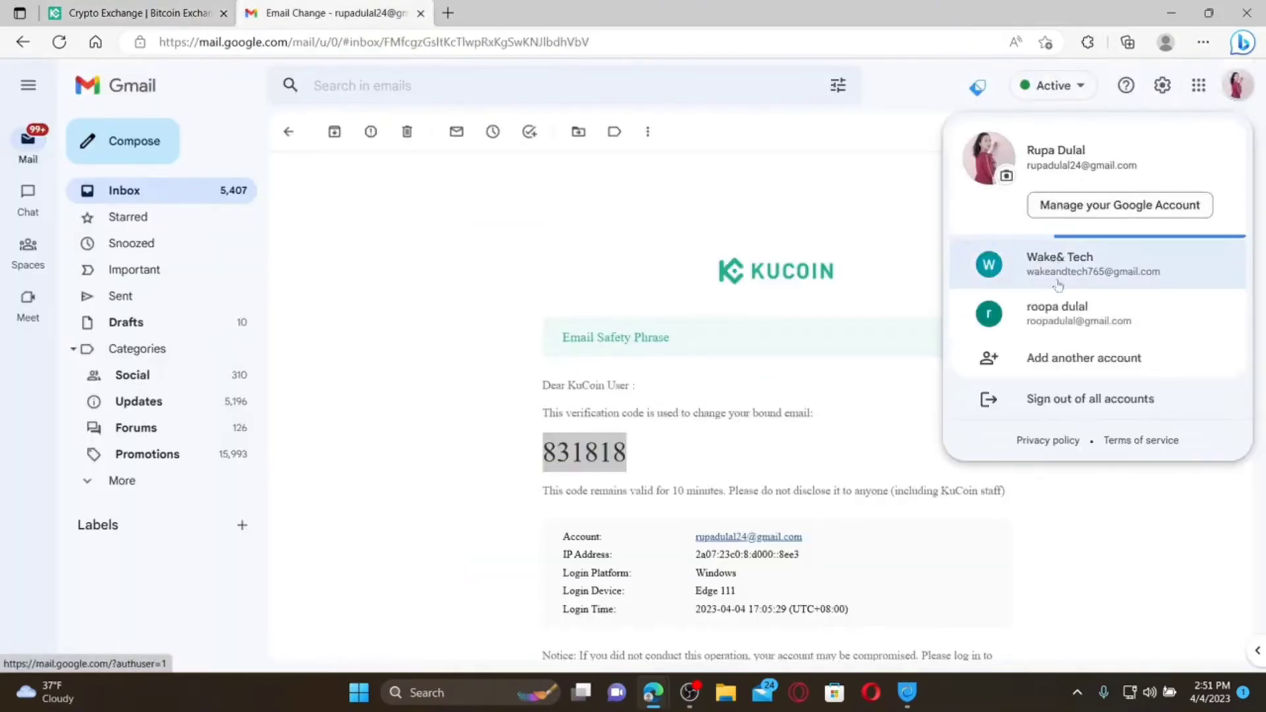
left_click(1060, 310)
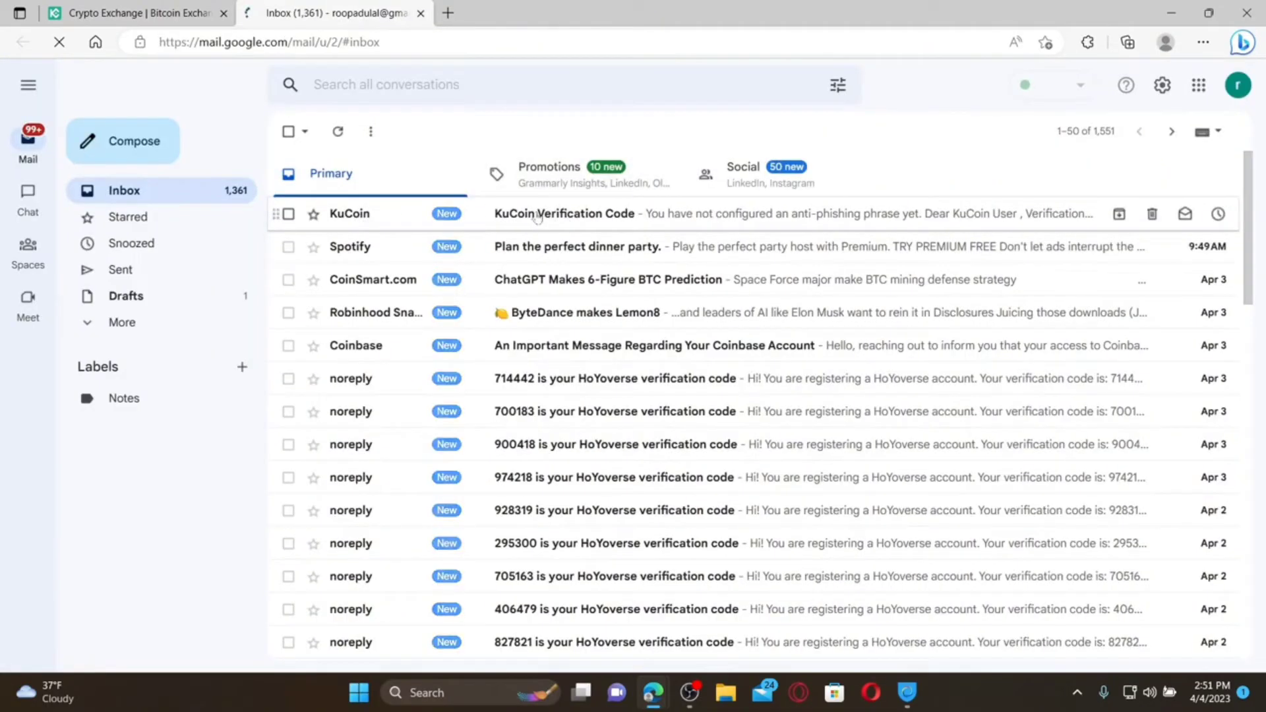
left_click(479, 218)
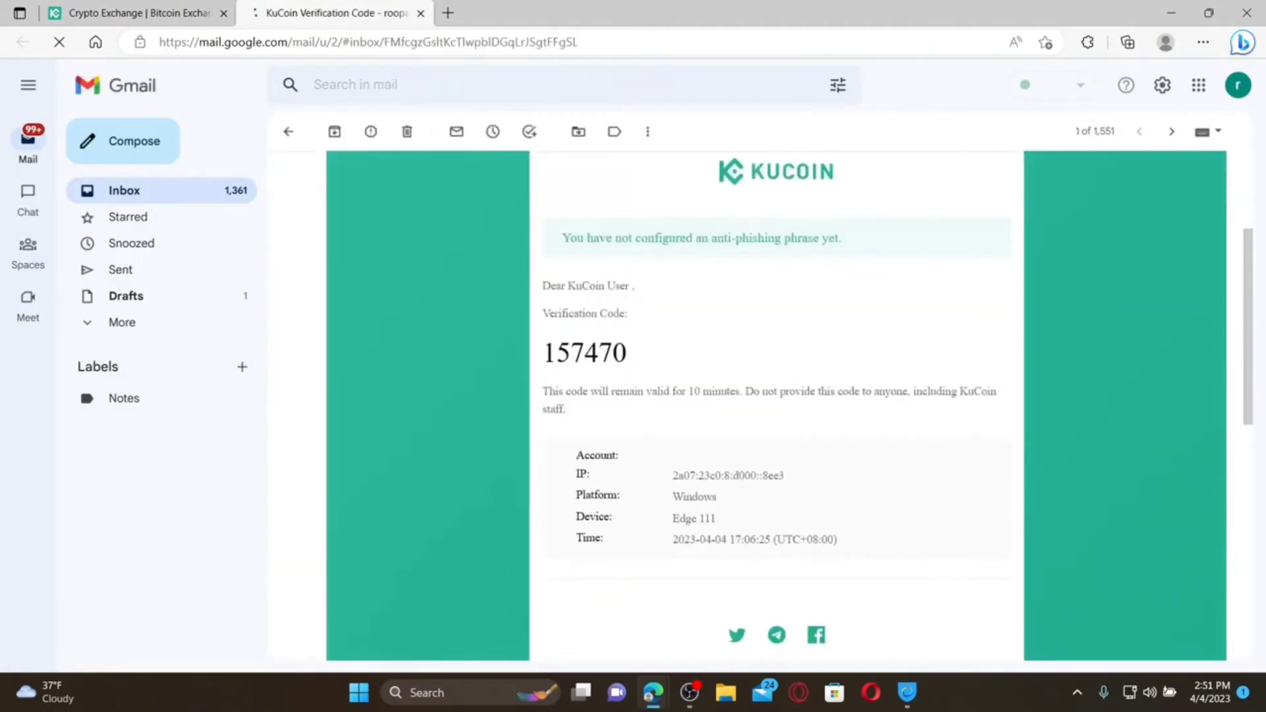
left_click_drag(542, 353, 628, 352)
key("ctrl+c")
key("ctrl+shift+Tab")
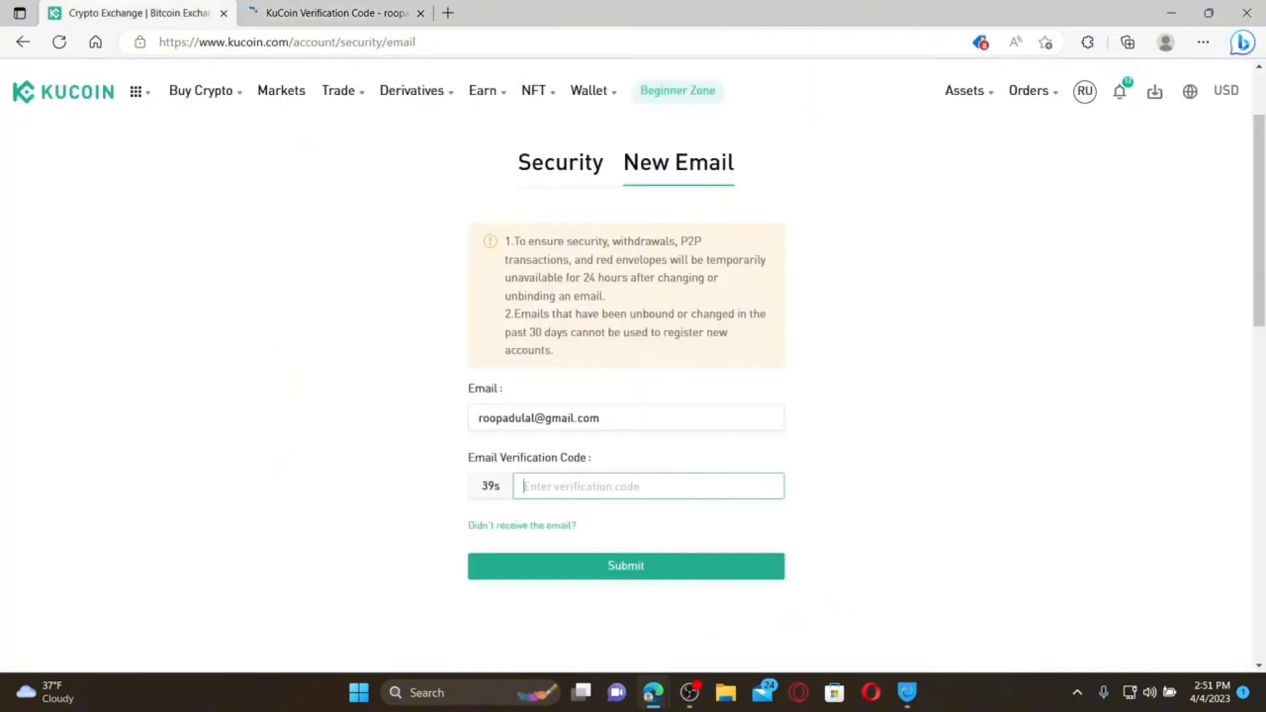
key("ctrl+v")
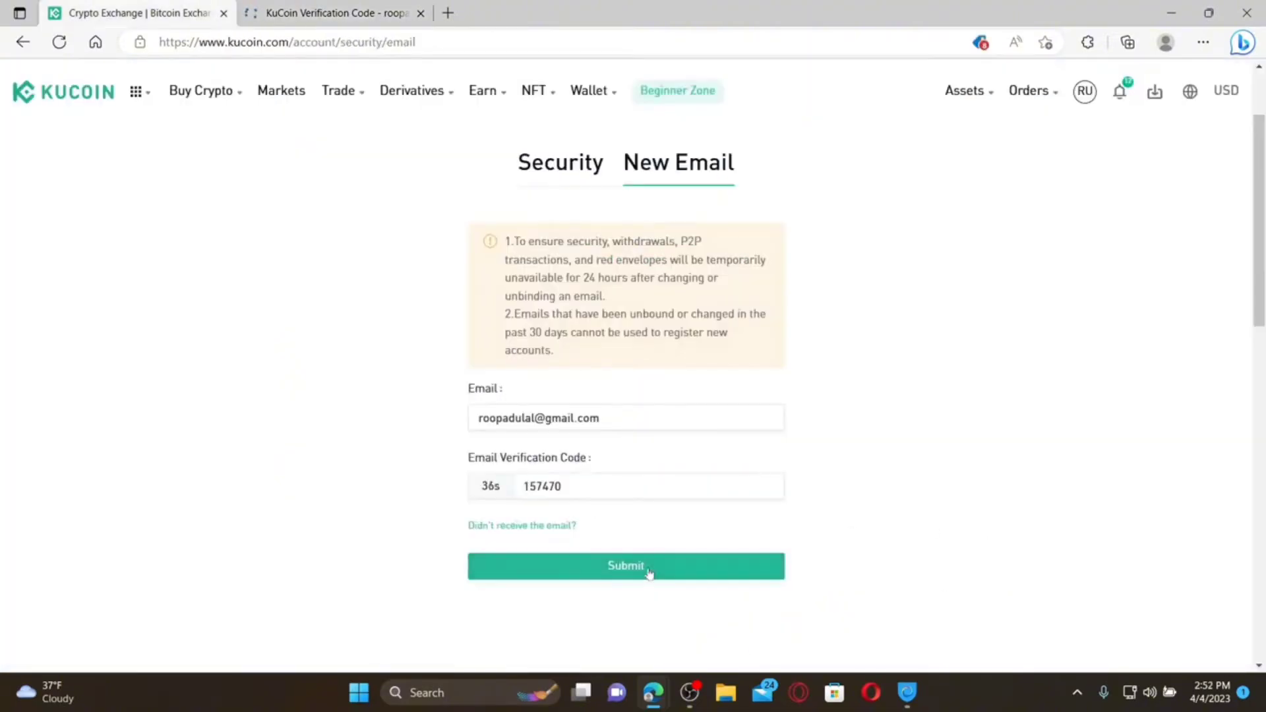
left_click(623, 566)
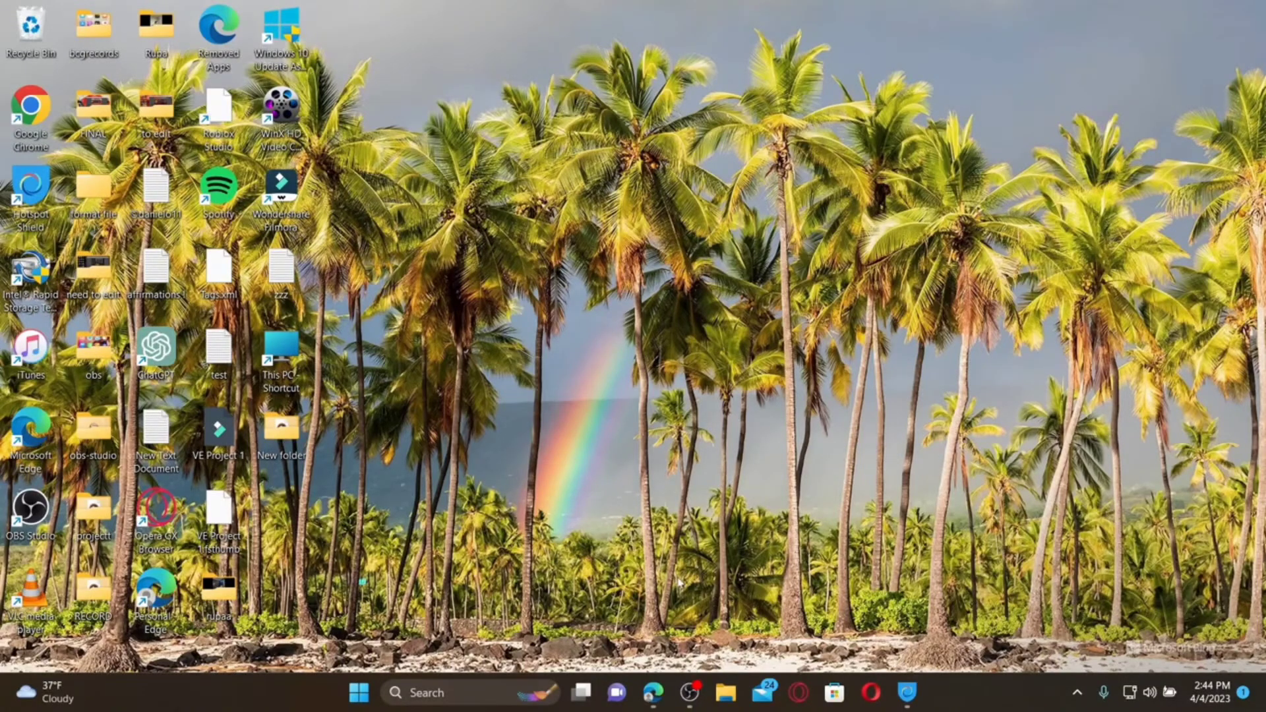
Bring the KuCoin login window forward and go to its Forgot password? page
mouse_move(653, 692)
left_click(739, 603)
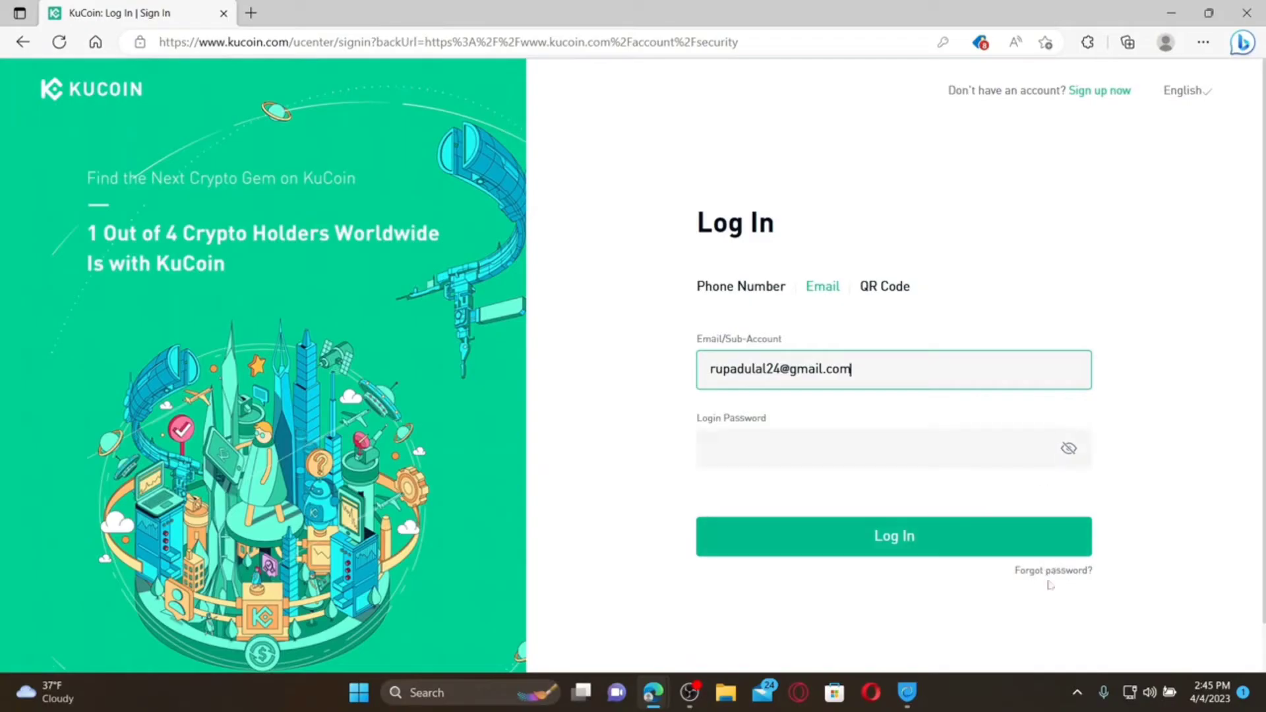
left_click(1043, 570)
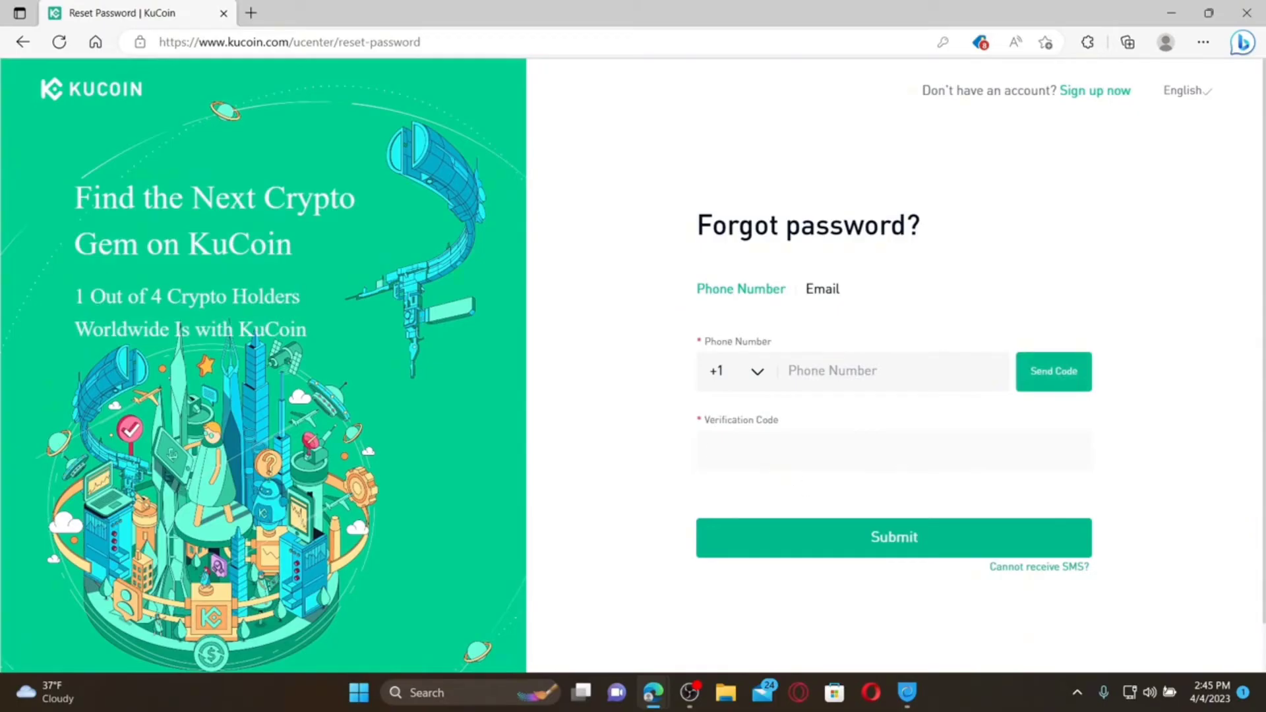
Choose email recovery, enter the account email address, and request a verification code
left_click(857, 451)
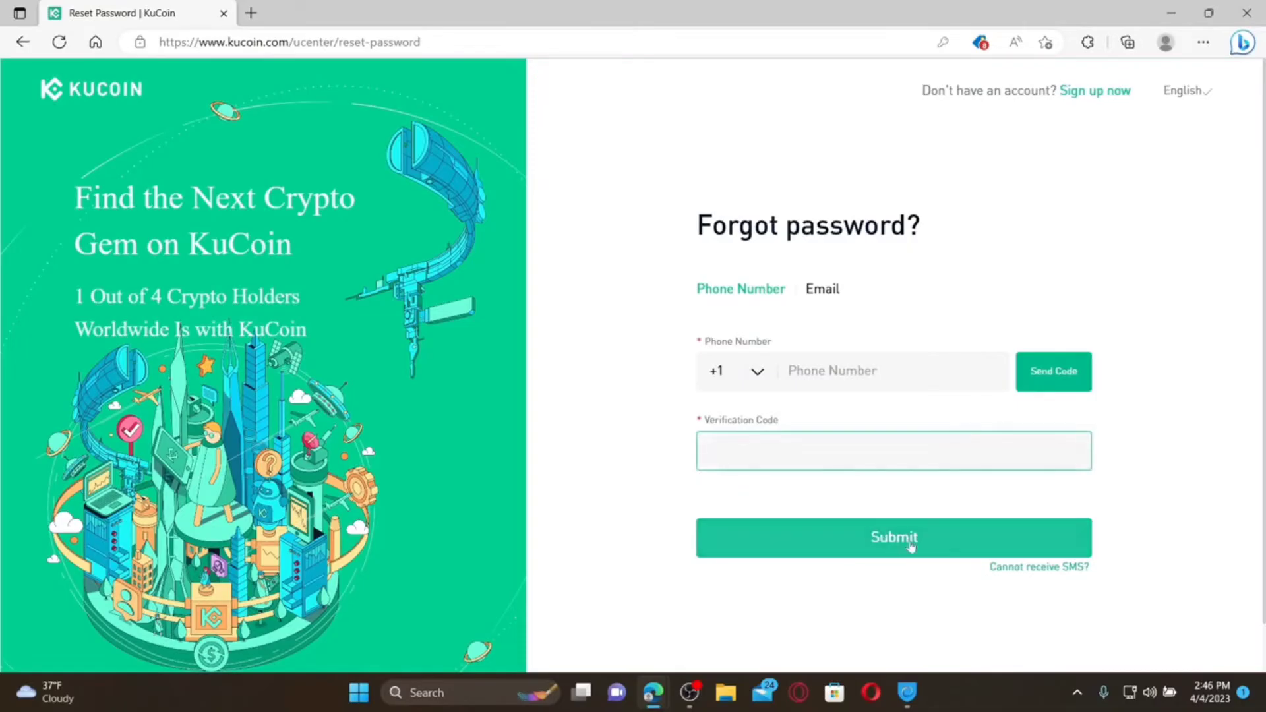
left_click(822, 289)
left_click(851, 381)
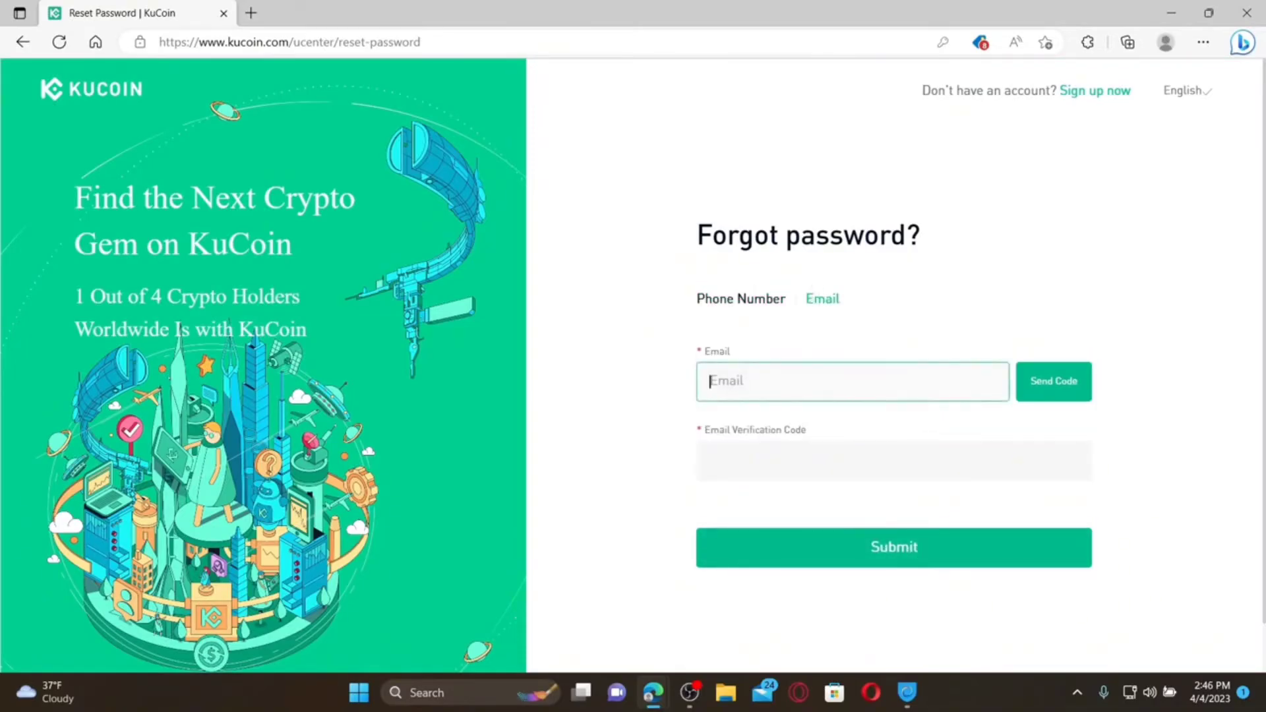
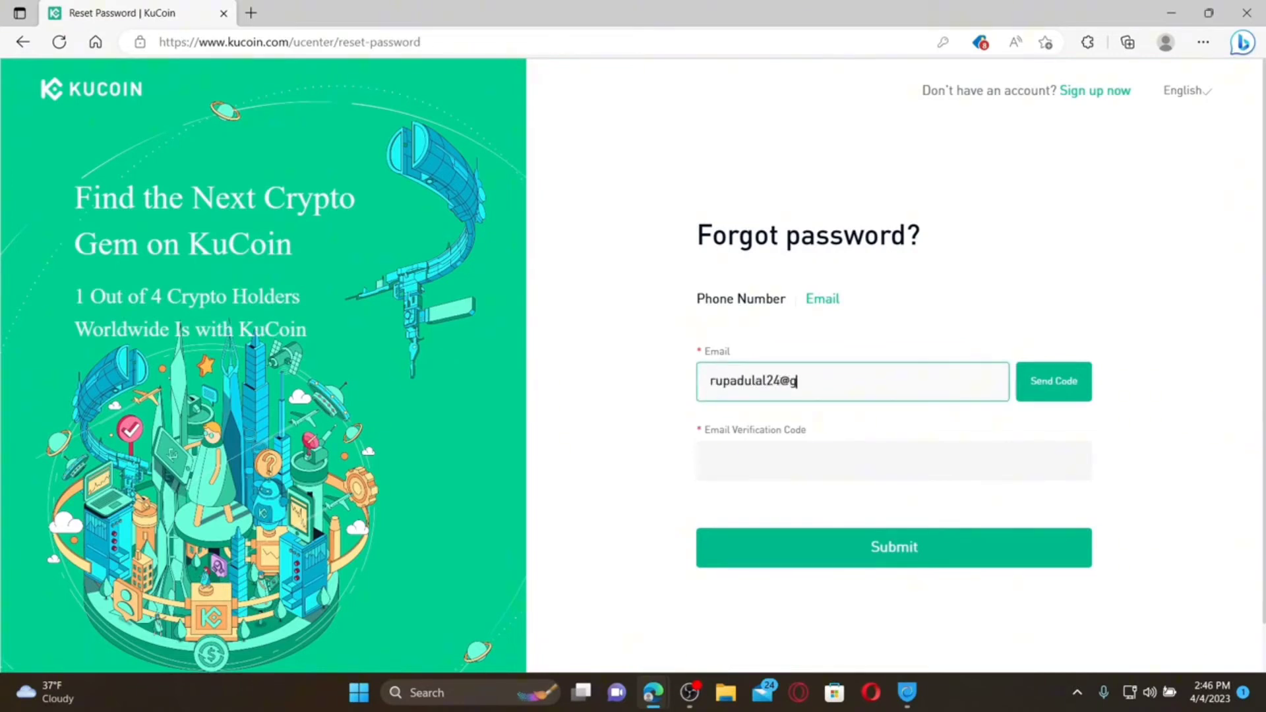
left_click(1053, 382)
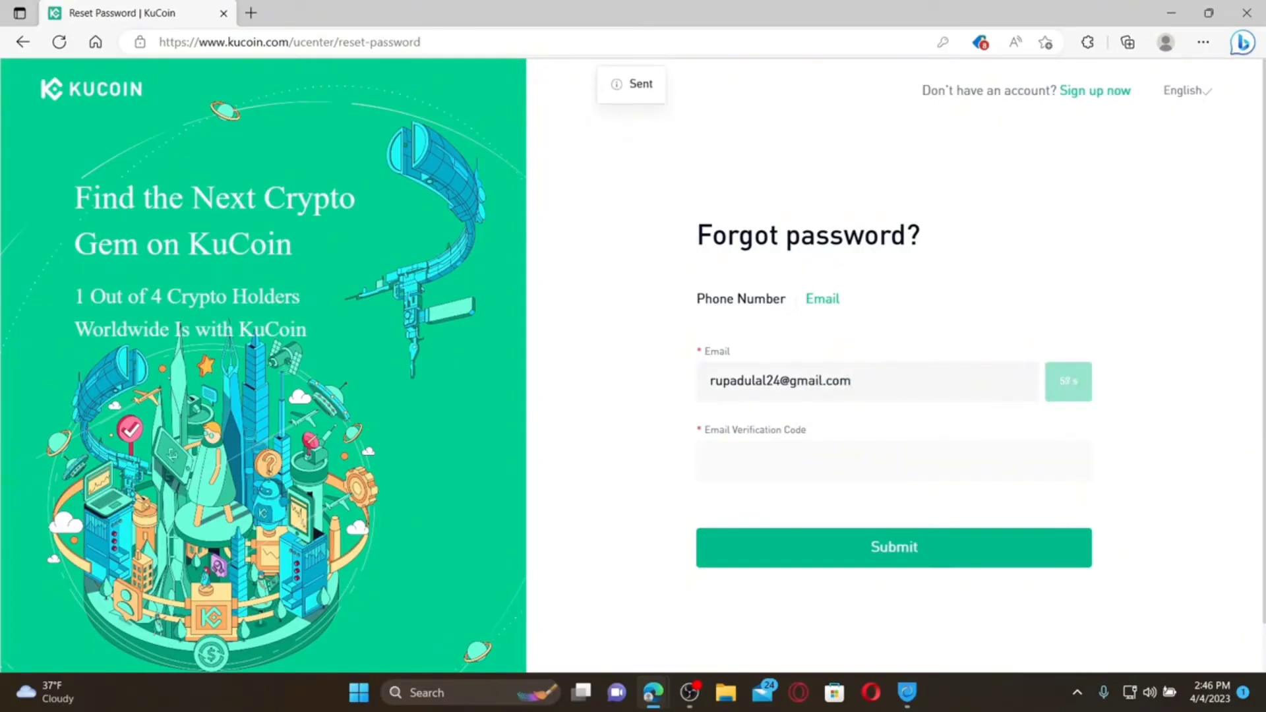
Copy the code from Gmail's KuCoin Verification Code email into the reset form
left_click(251, 12)
type("gm")
key("Return")
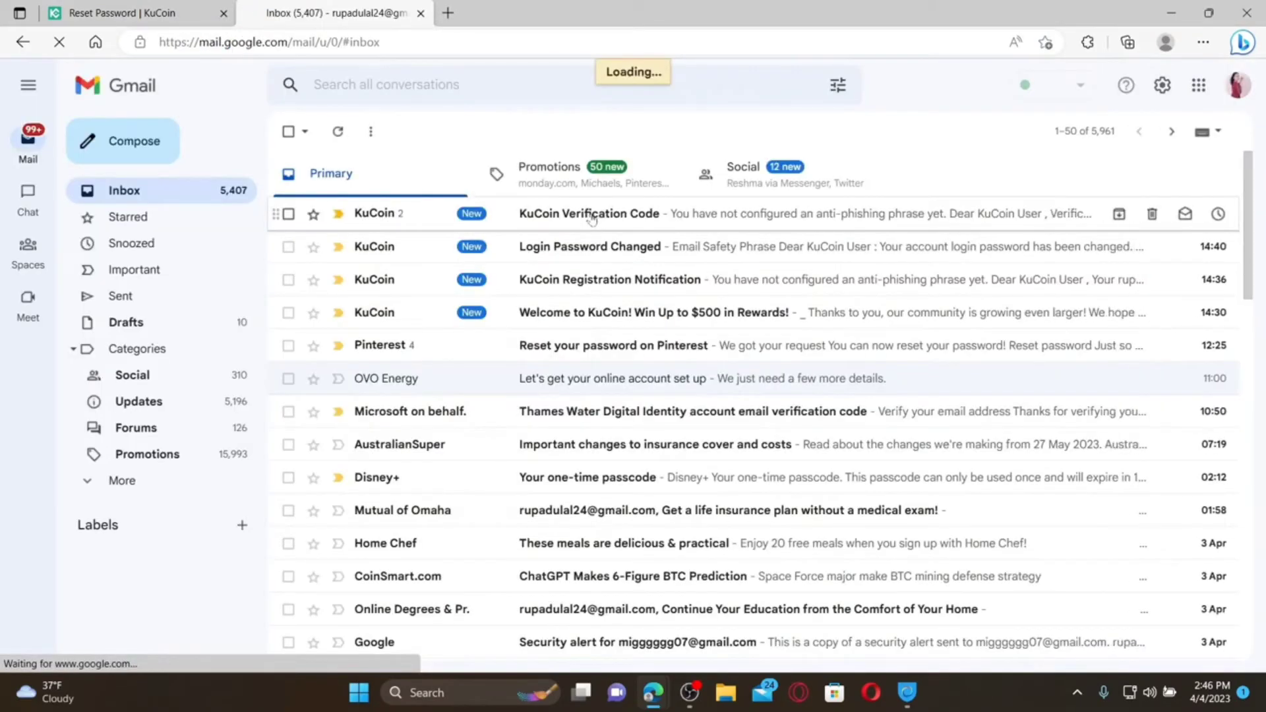
left_click(592, 219)
scroll(620, 422, "down", 4)
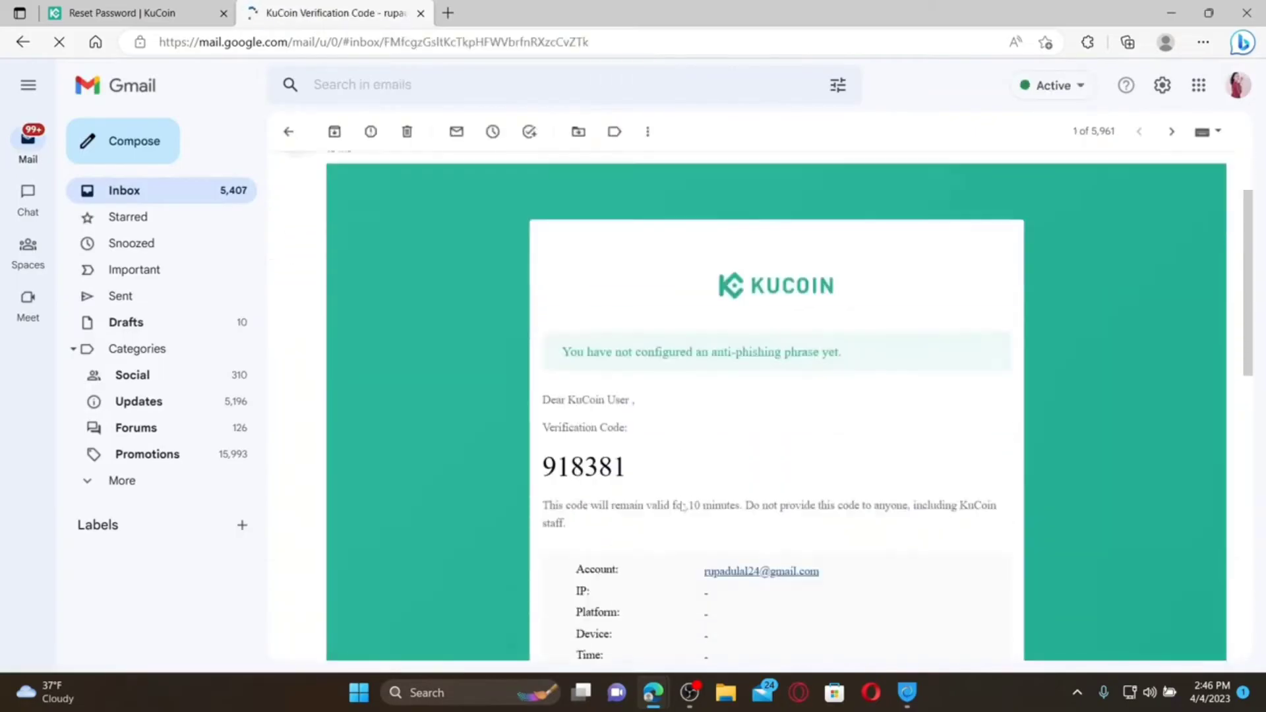
double_click(625, 422)
key("ctrl+c")
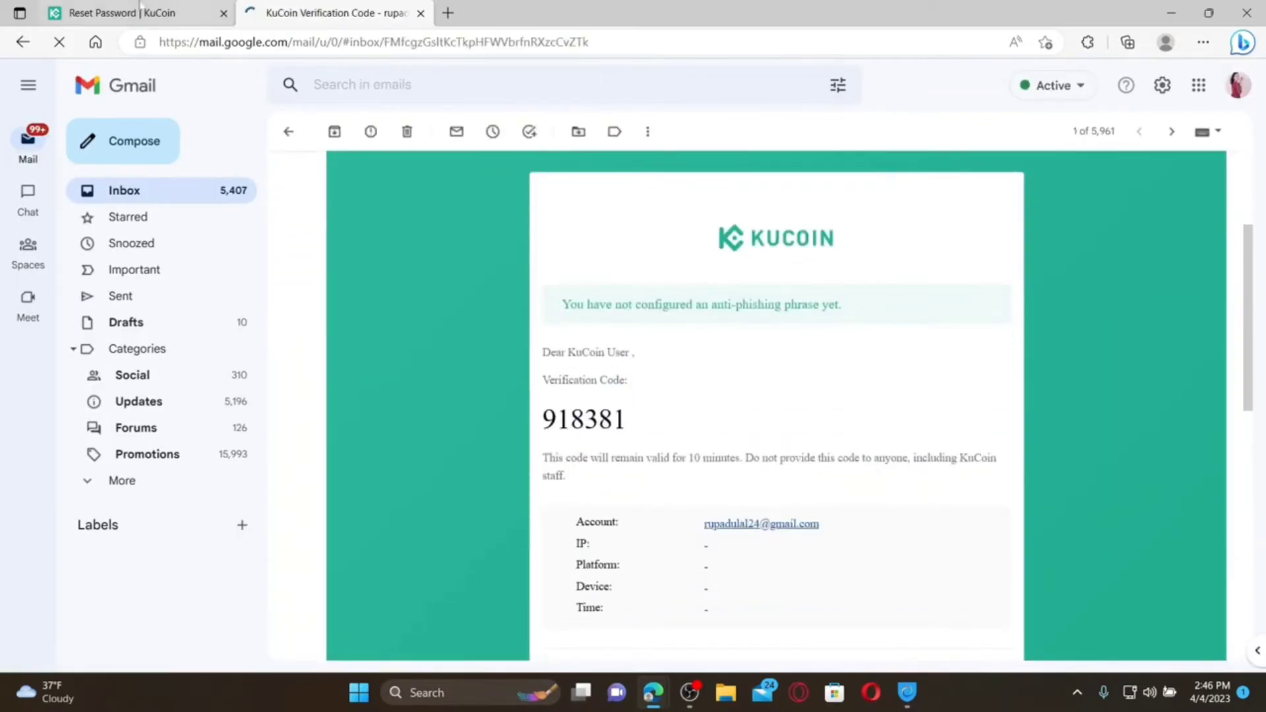
key("ctrl+Tab")
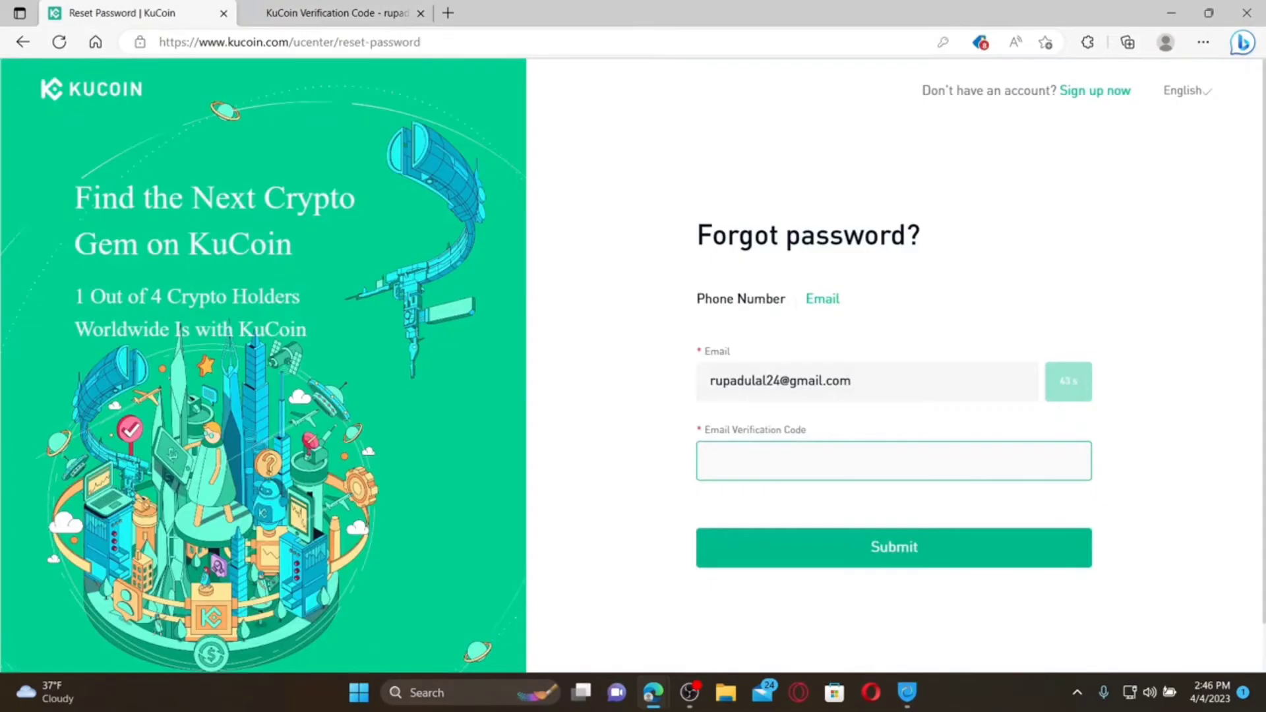
key("ctrl+v")
Submit the emailed code, then enter and confirm a new login password
left_click(935, 557)
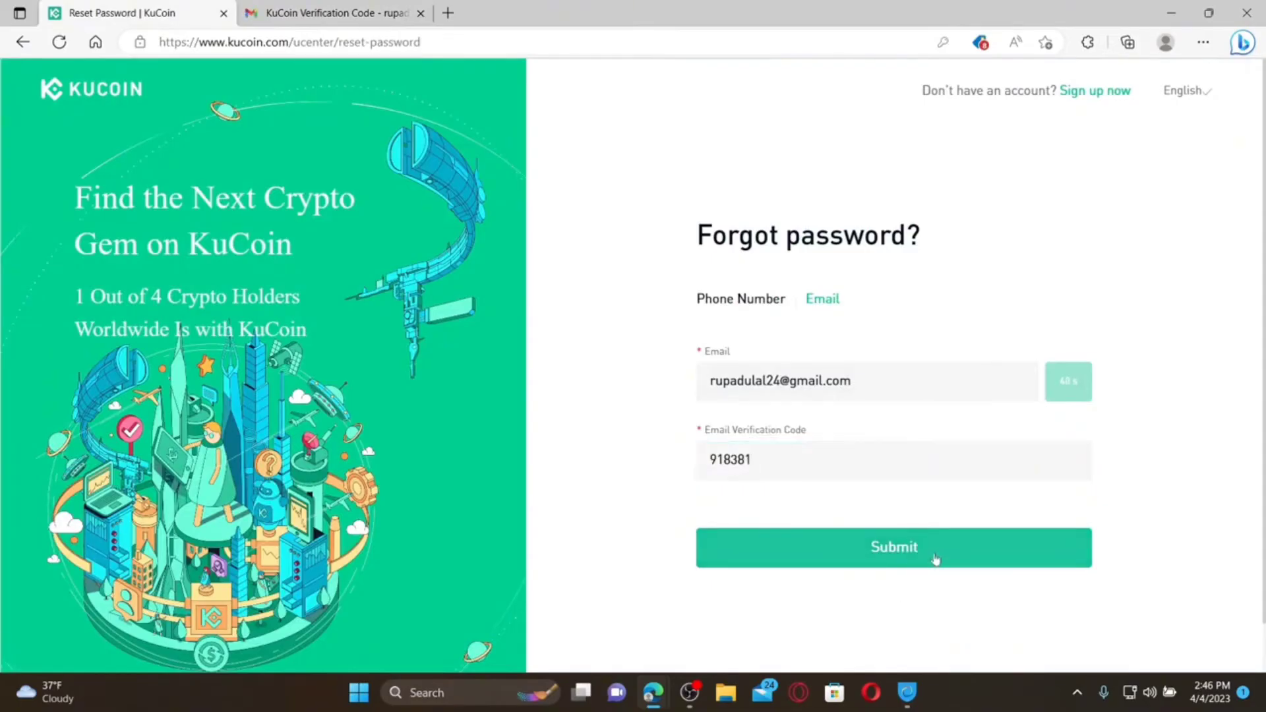
left_click(836, 455)
type("******")
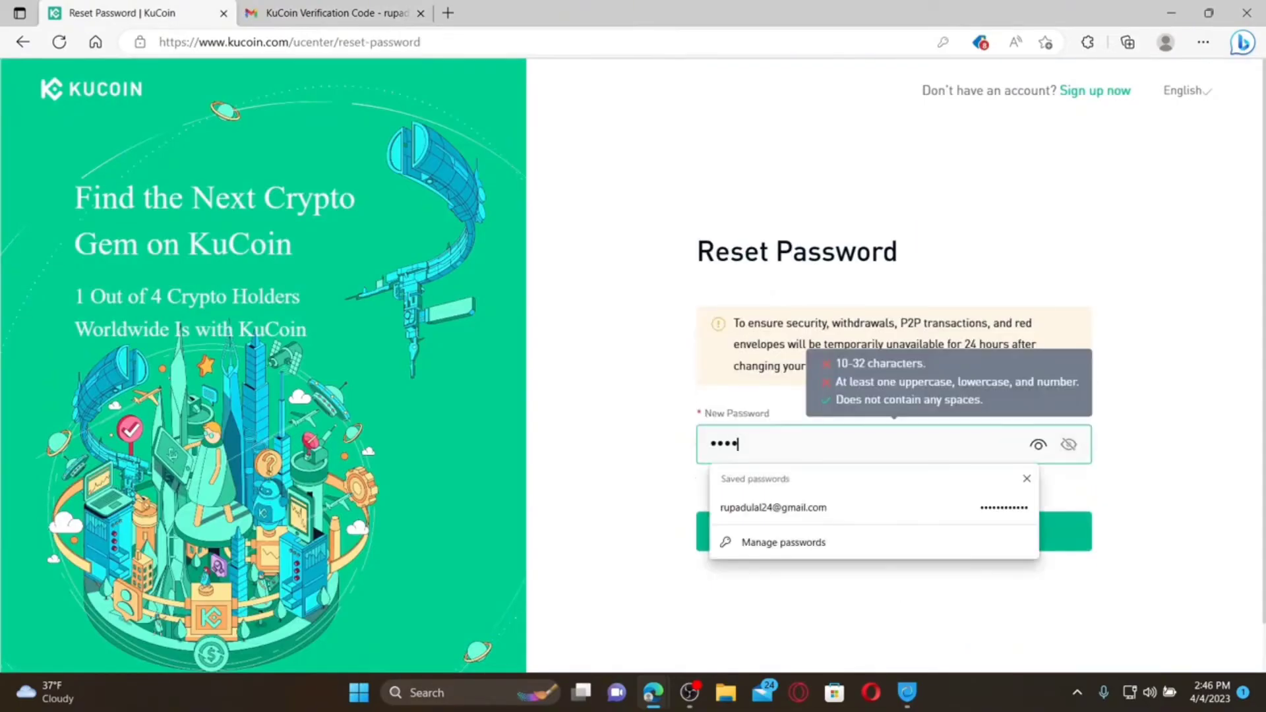
type("***********")
left_click(583, 496)
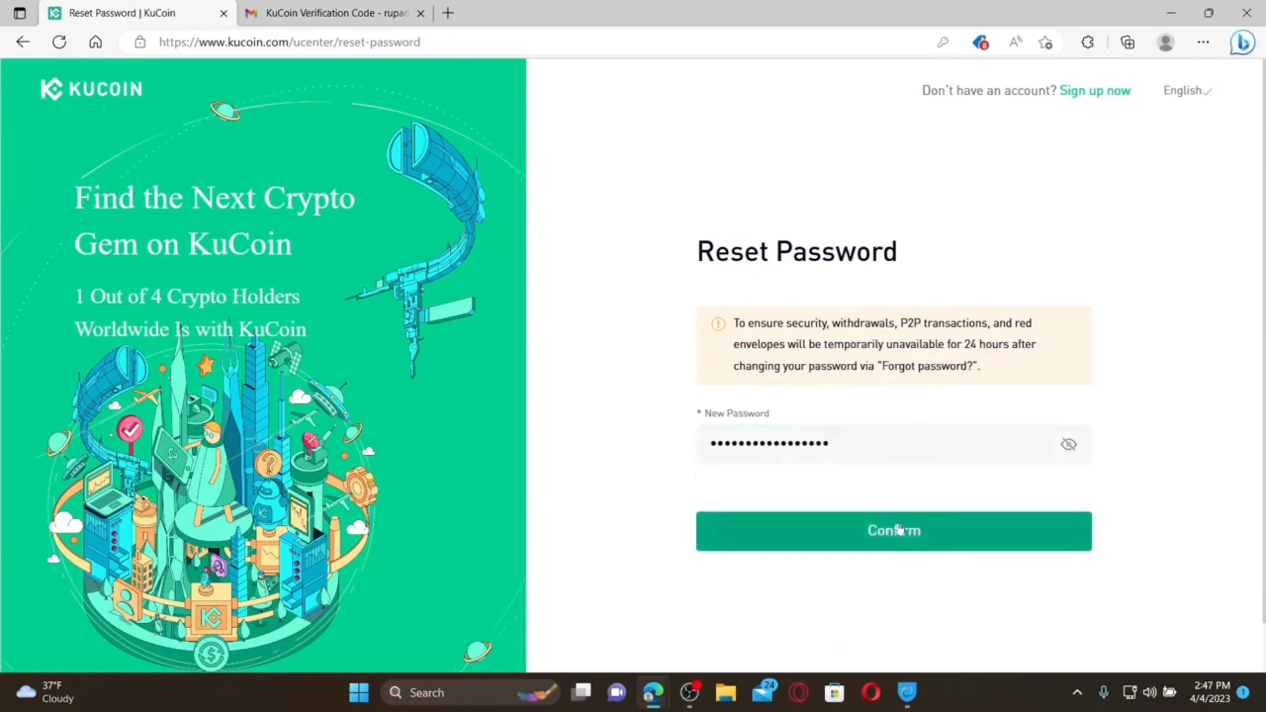
left_click(898, 530)
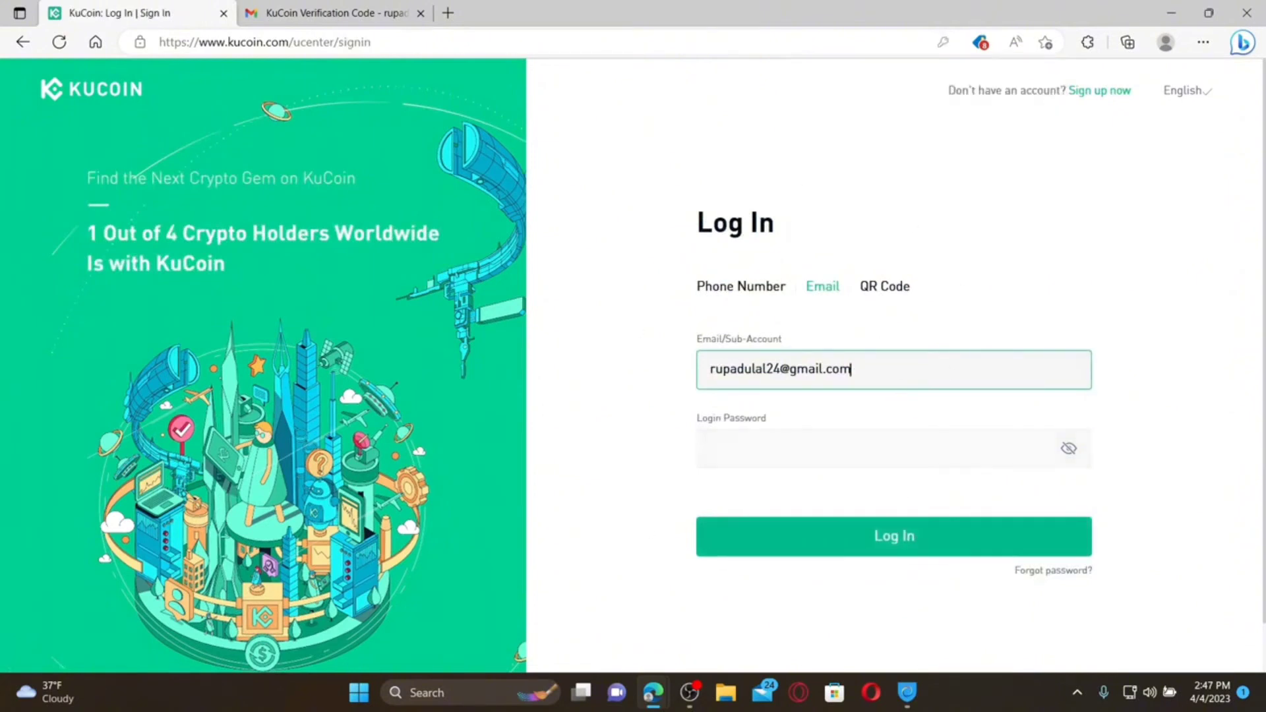
Fill in the saved new password from Edge's suggestions and log in to KuCoin
left_click(766, 426)
left_click(645, 438)
left_click(709, 447)
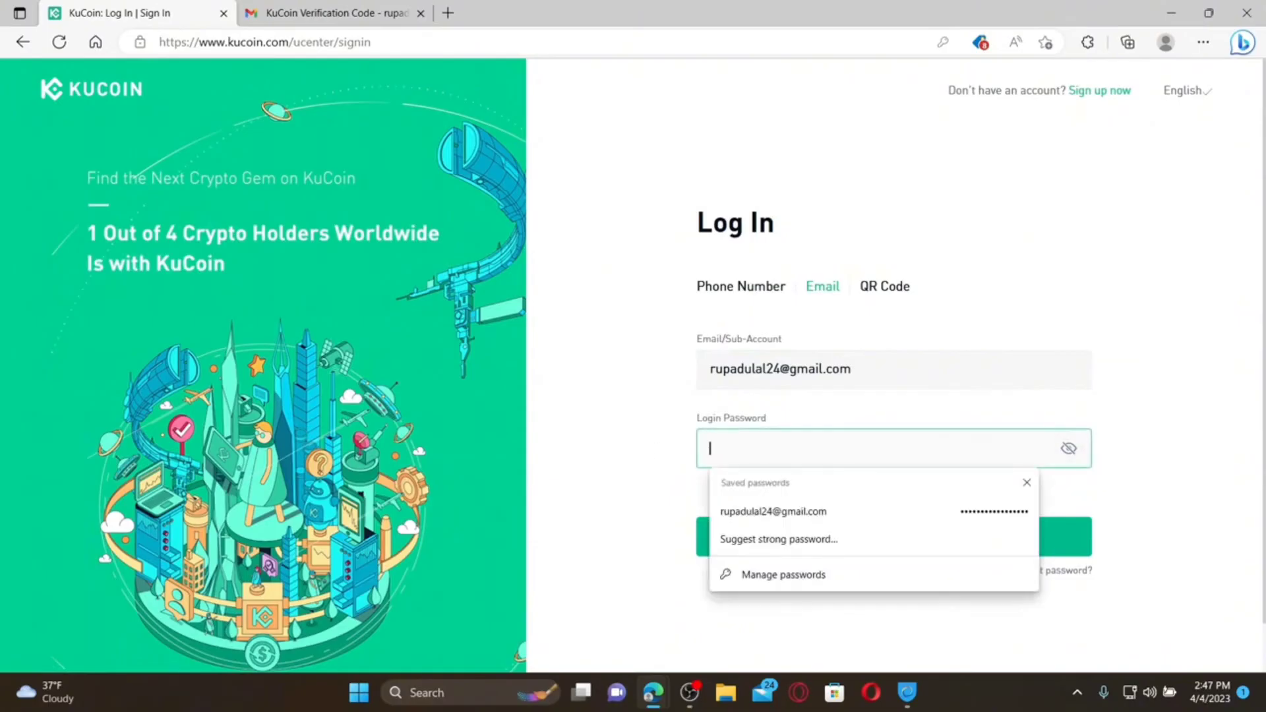
left_click(773, 512)
left_click(917, 547)
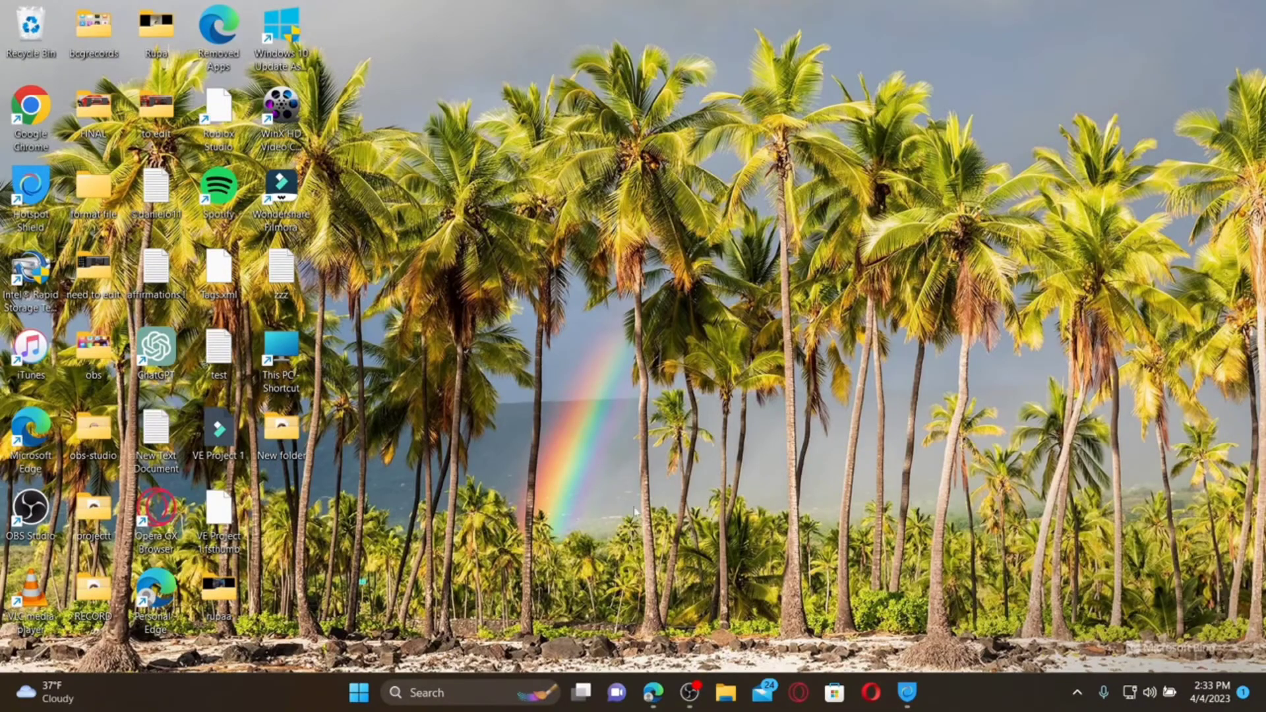
left_click(653, 693)
key("ctrl+l")
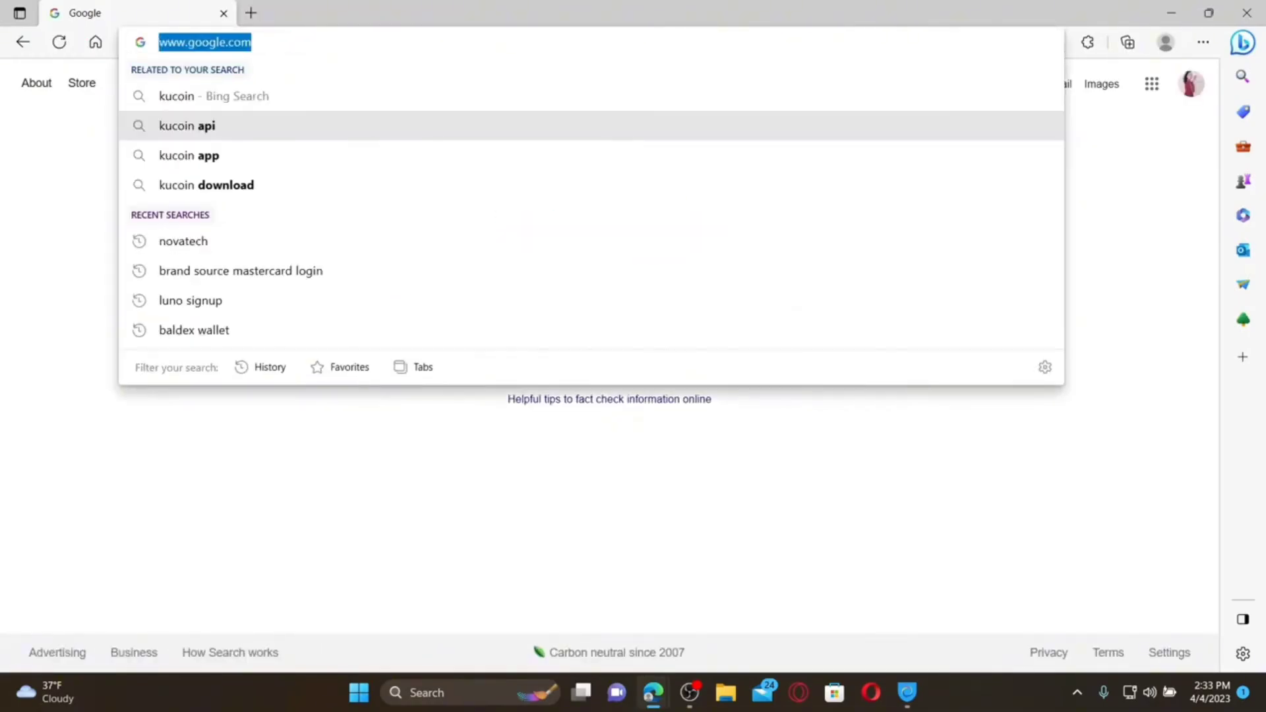
key("ctrl+v")
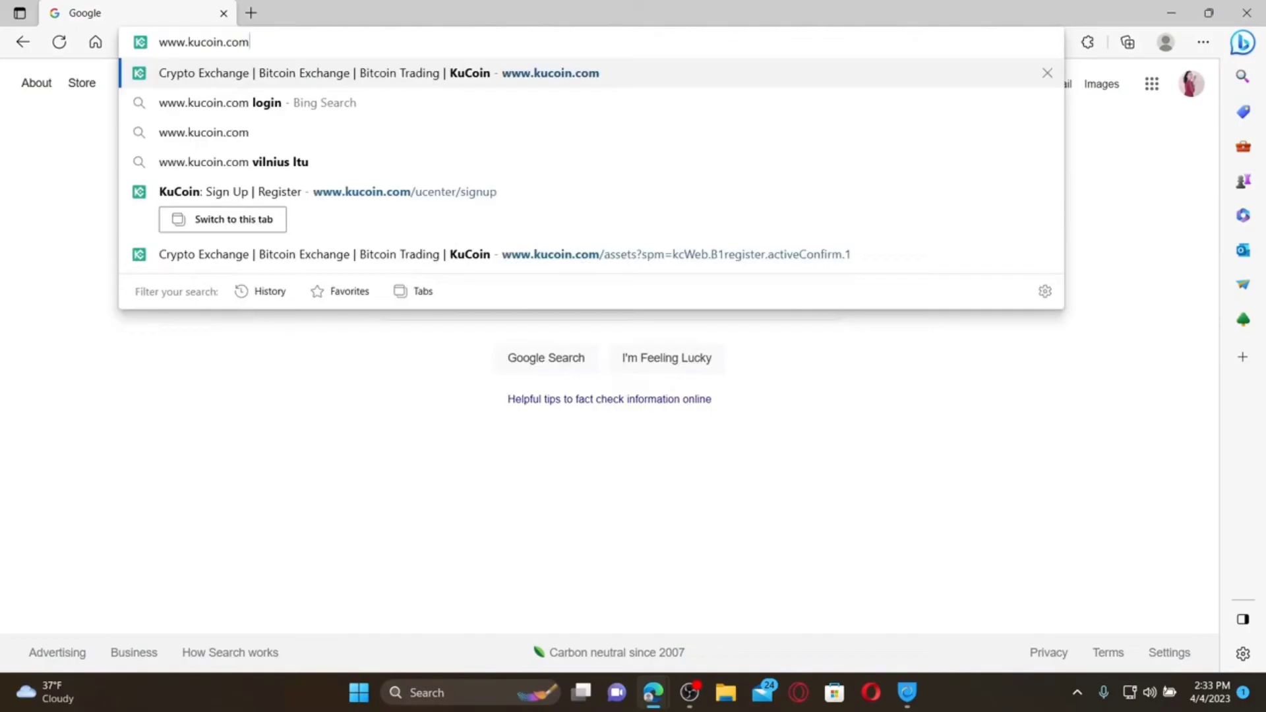
key("Return")
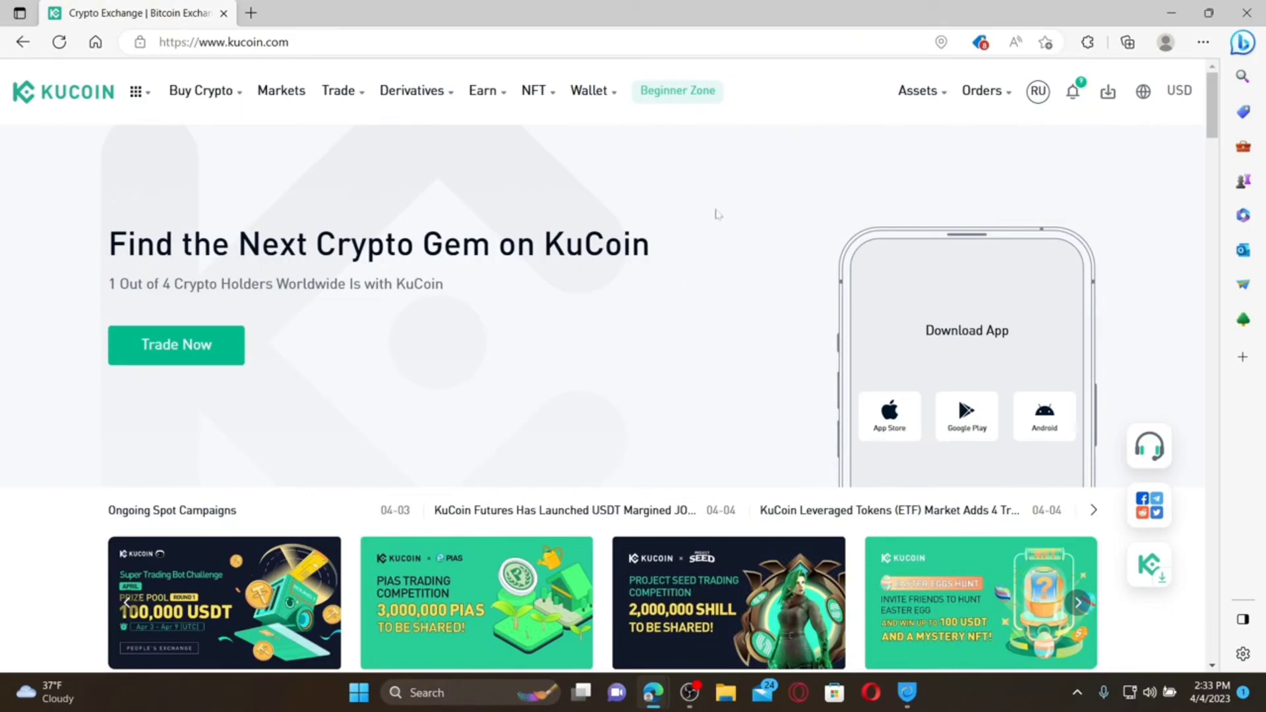
Log out from the RU avatar menu and go to the Log In page
mouse_move(1028, 99)
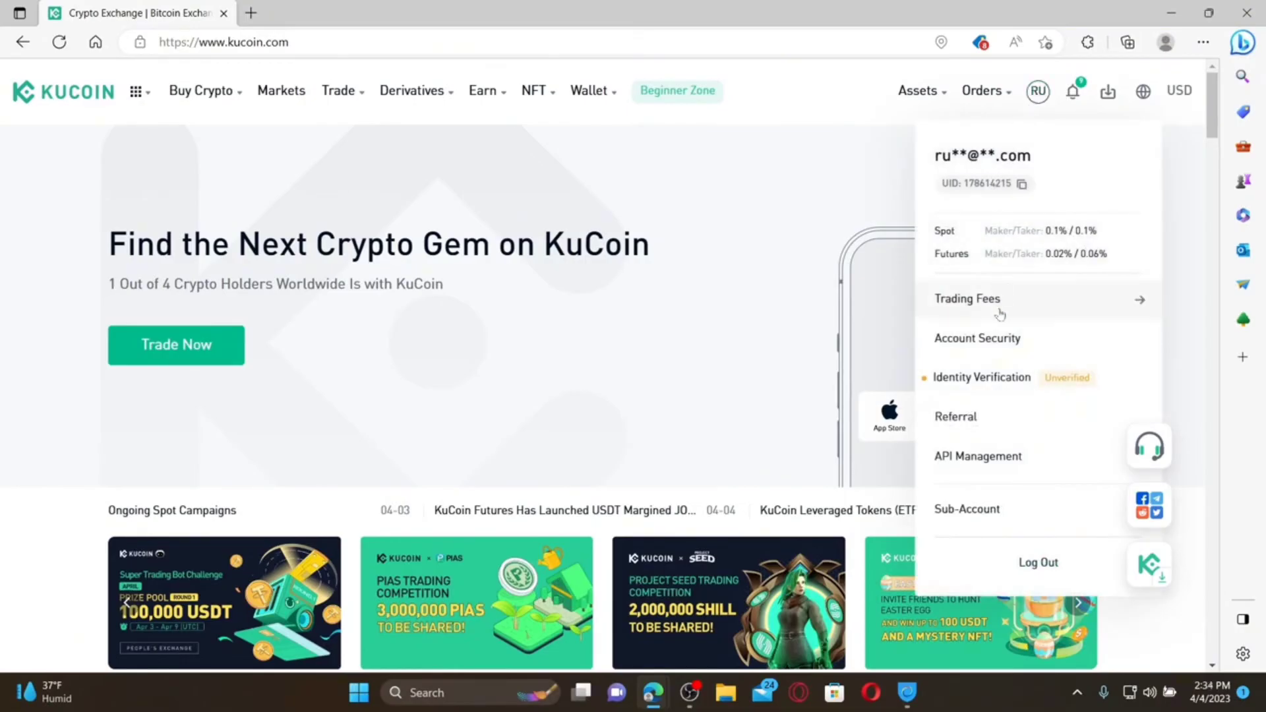
left_click(1052, 570)
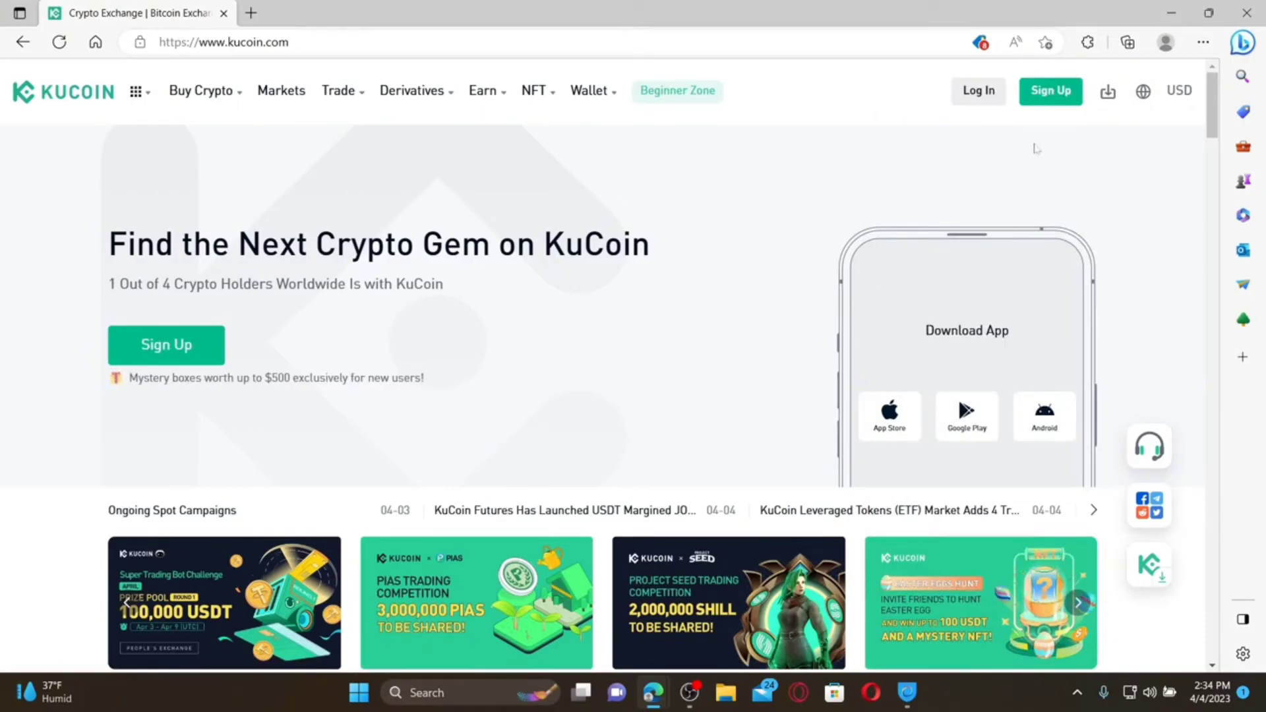
left_click(980, 94)
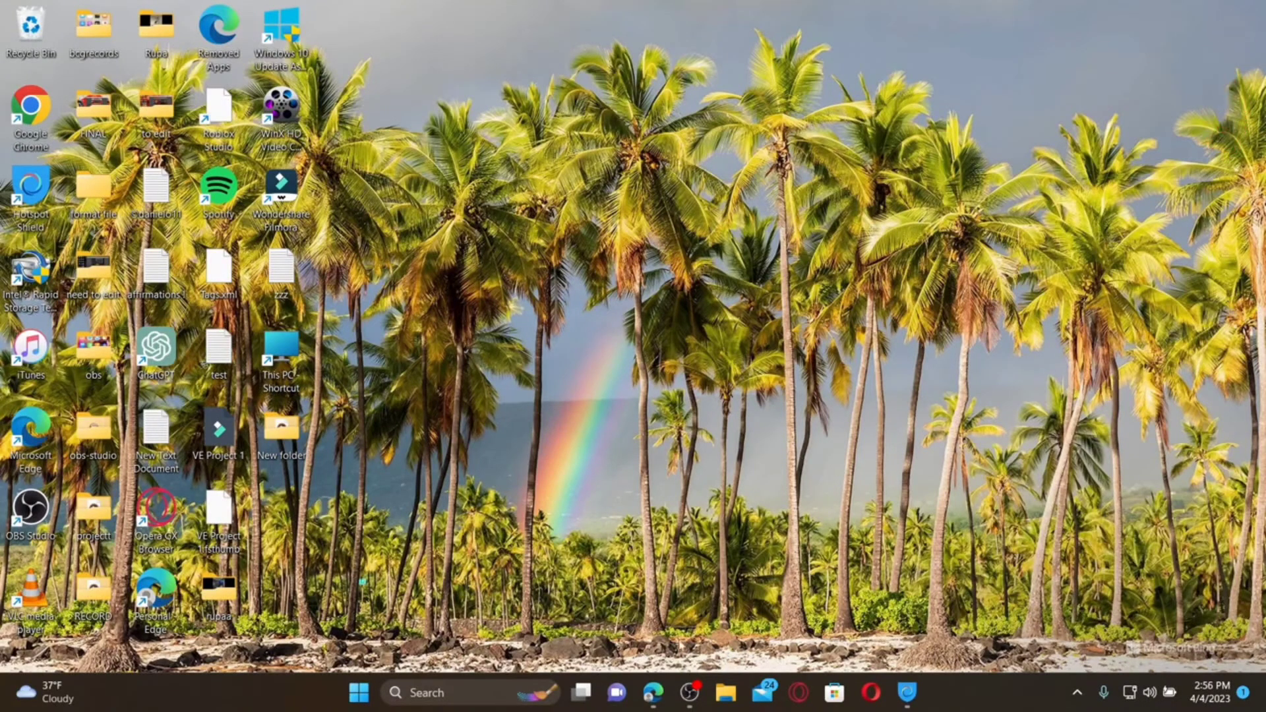
Open Account Security from the RU avatar menu and scroll to Delete Account
mouse_move(653, 693)
left_click(745, 600)
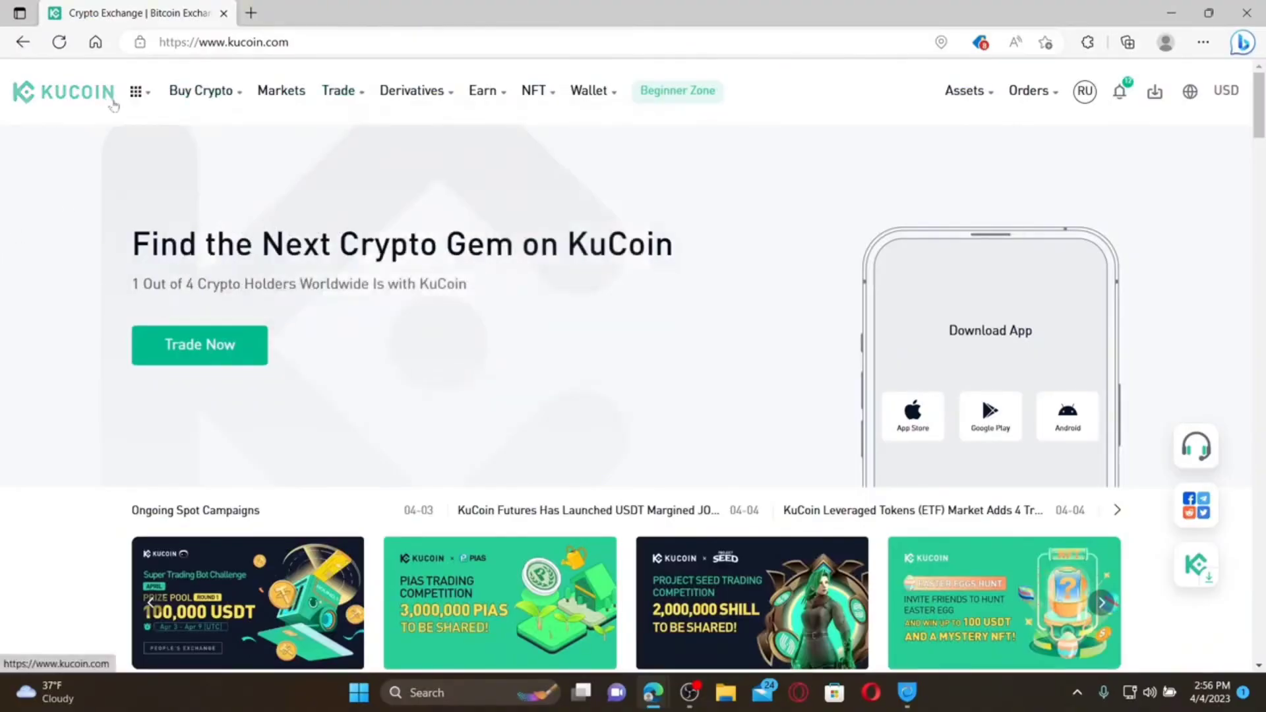
mouse_move(1084, 103)
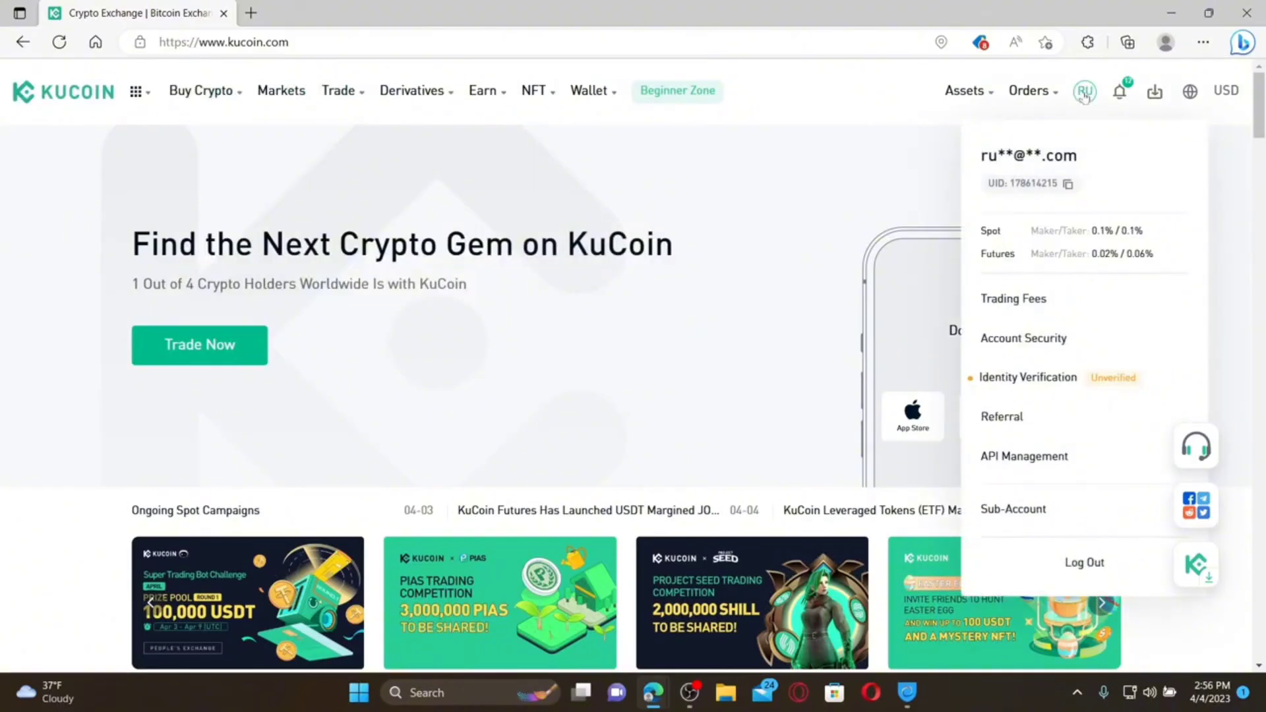
left_click(1030, 344)
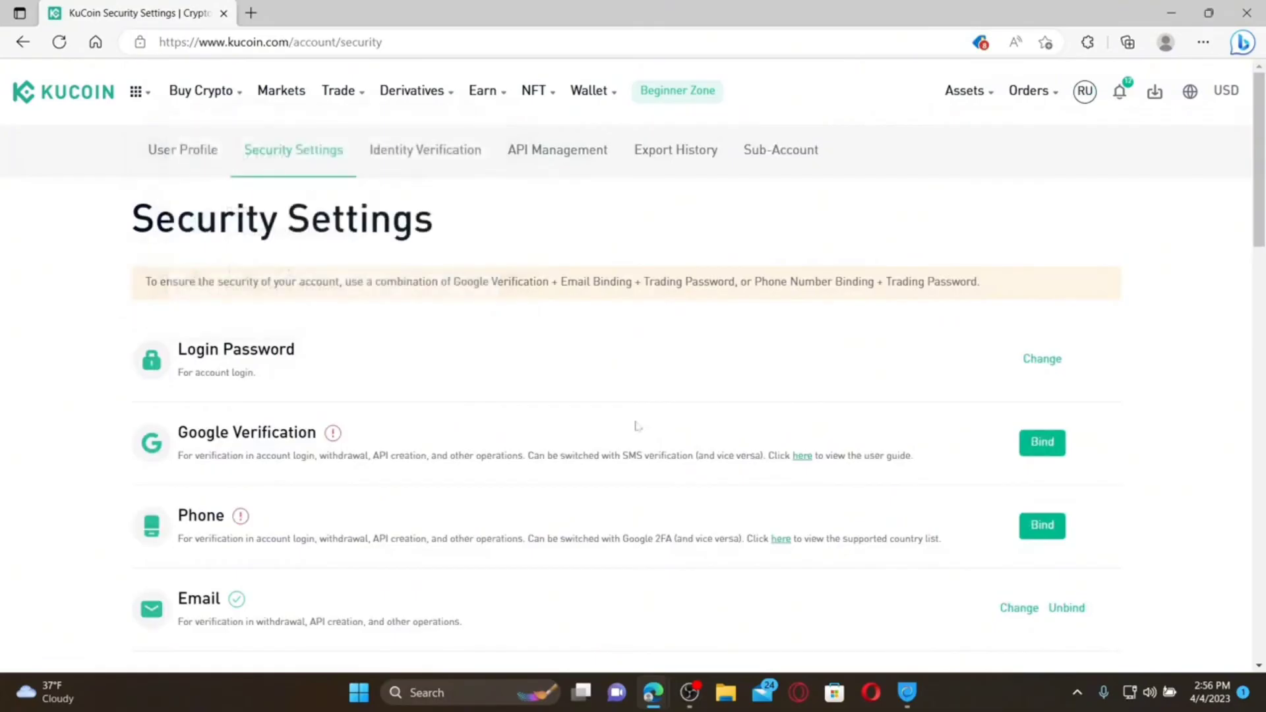
scroll(636, 424, "down", 2)
scroll(571, 398, "down", 10)
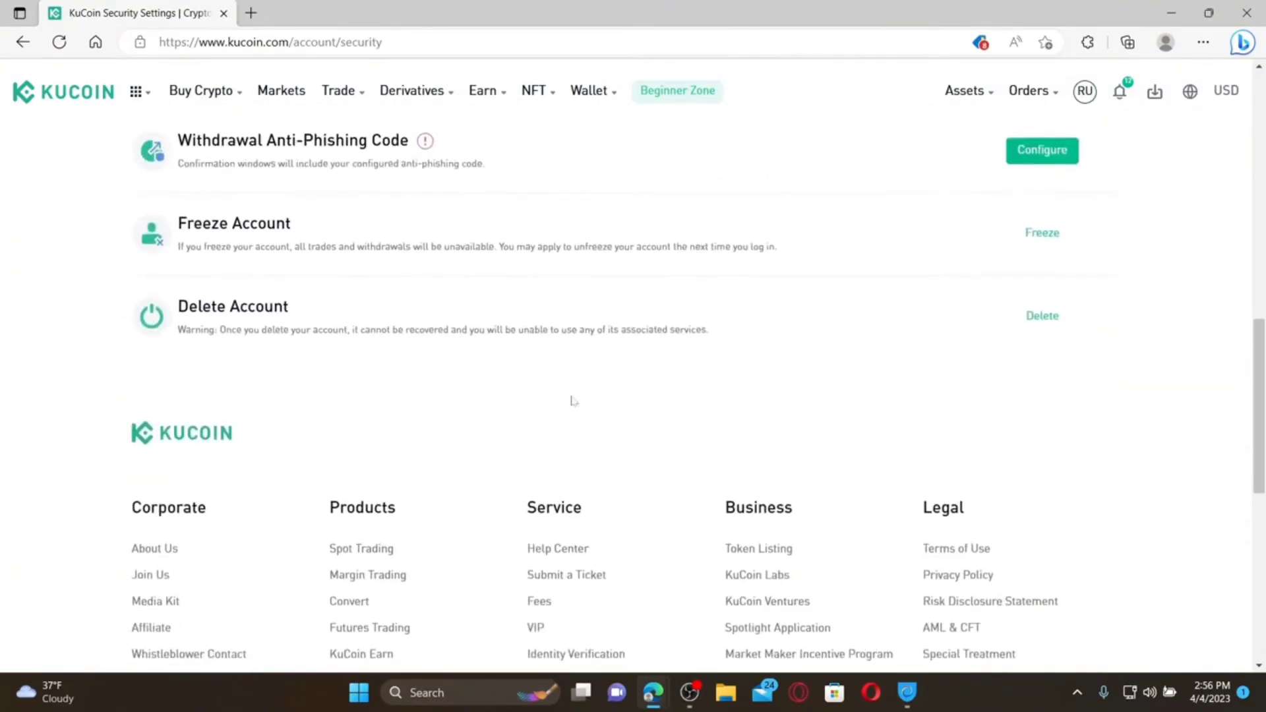
Start Delete Account, agree to the deletion terms, and proceed
left_click(1040, 329)
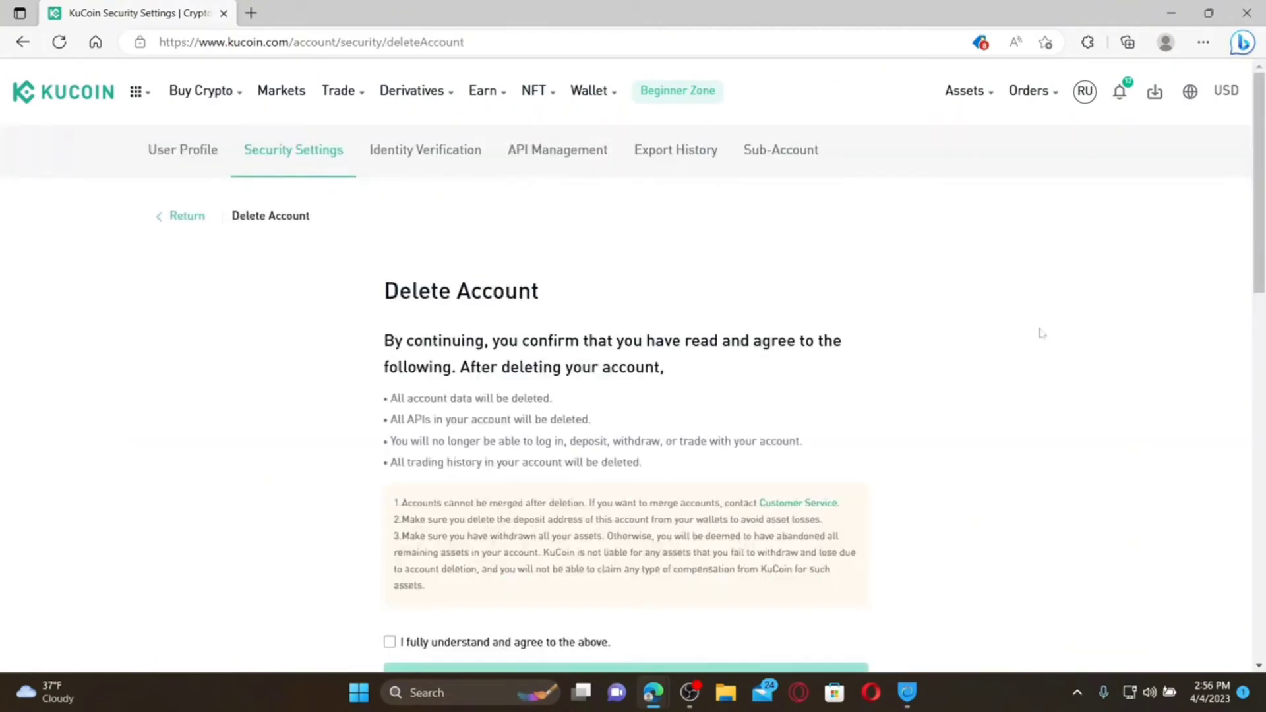
scroll(1038, 331, "down", 2)
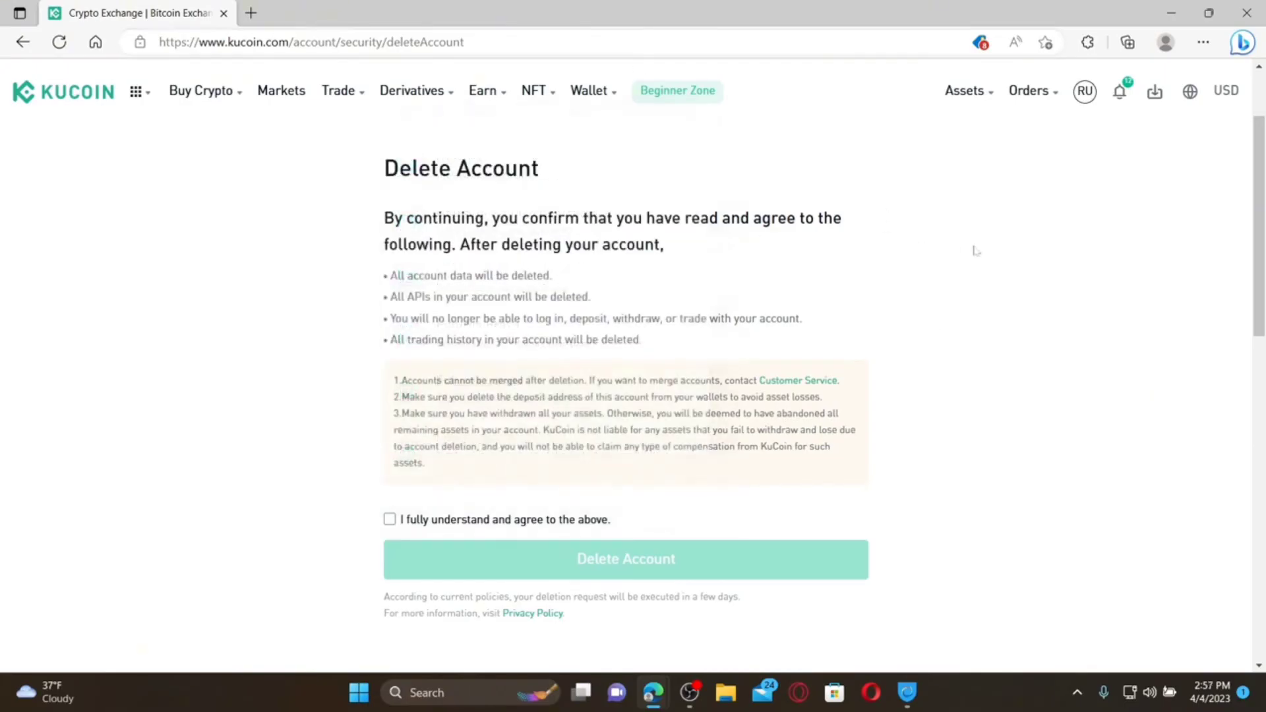
left_click(390, 520)
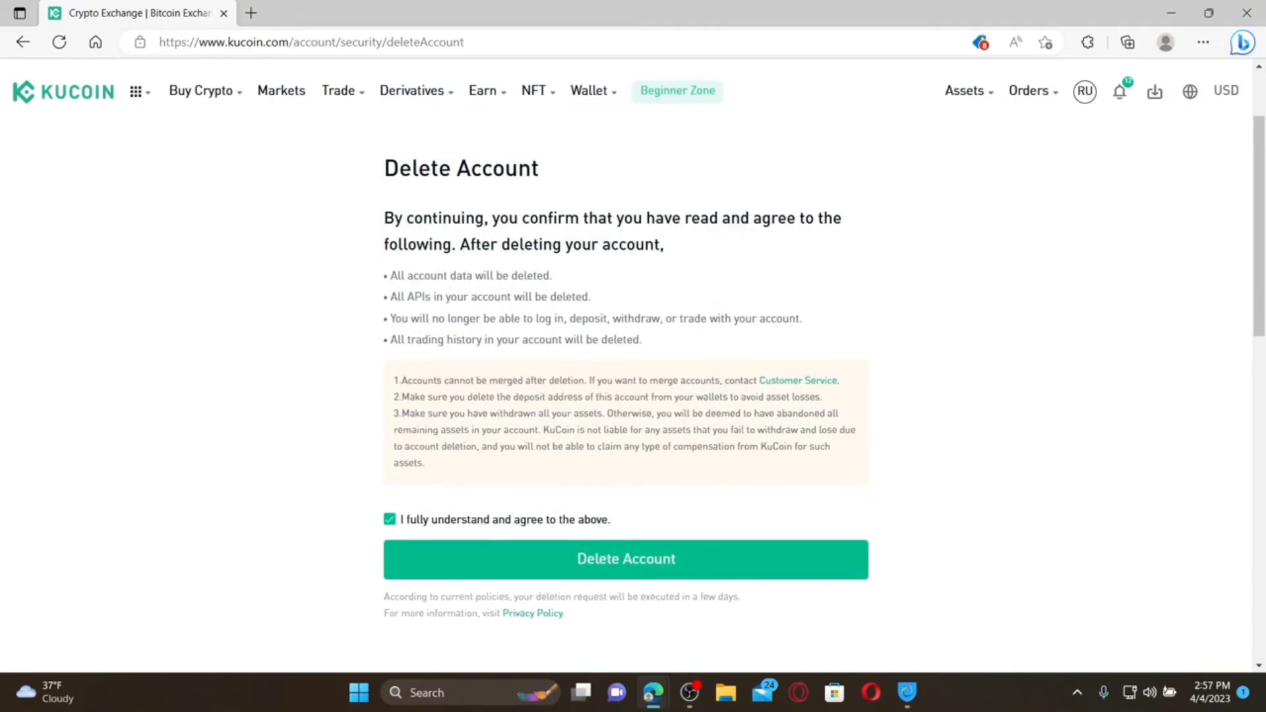
scroll(660, 317, "down", 2)
left_click(653, 434)
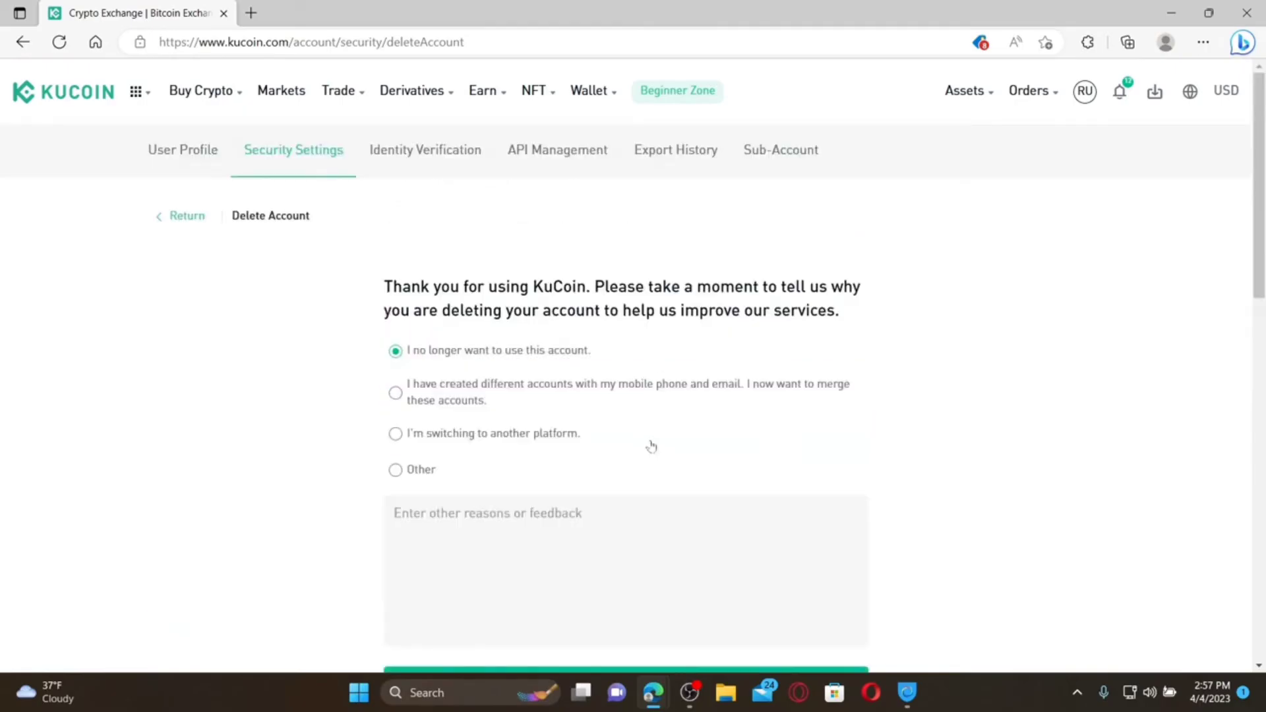
Submit 'I'm switching to another platform' as the deletion reason
scroll(650, 435, "down", 2)
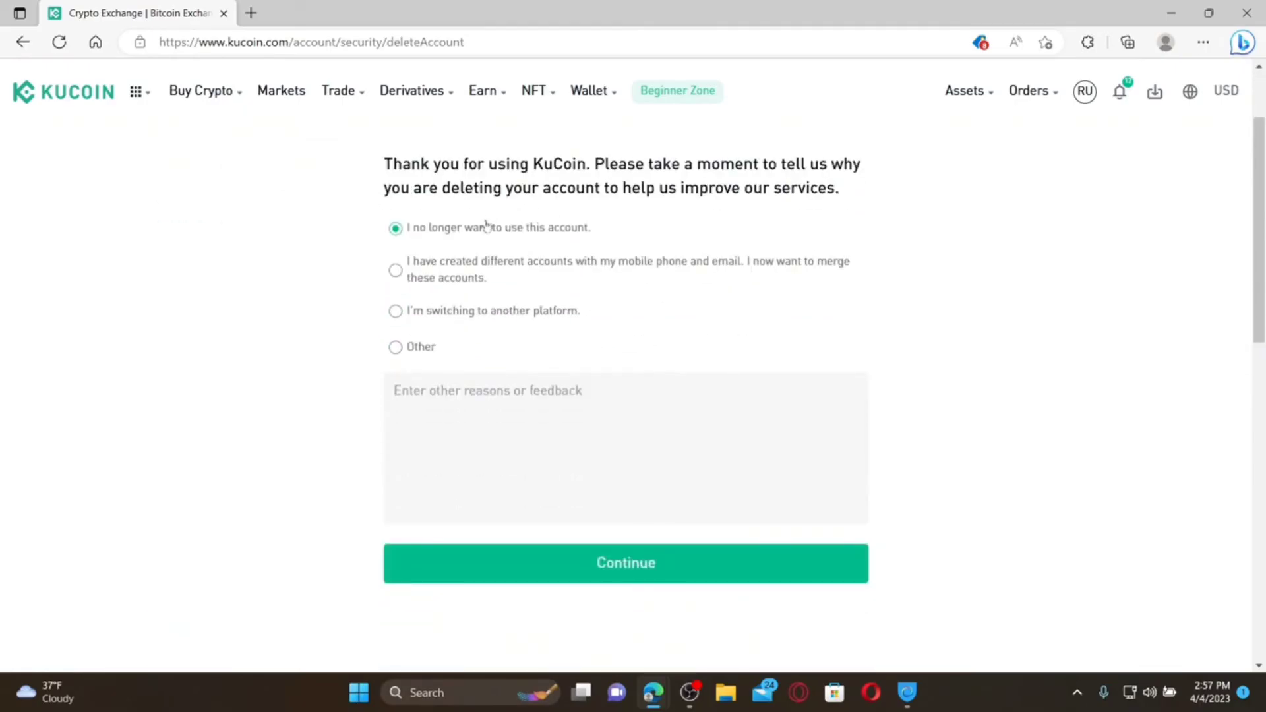
left_click(396, 271)
left_click(395, 311)
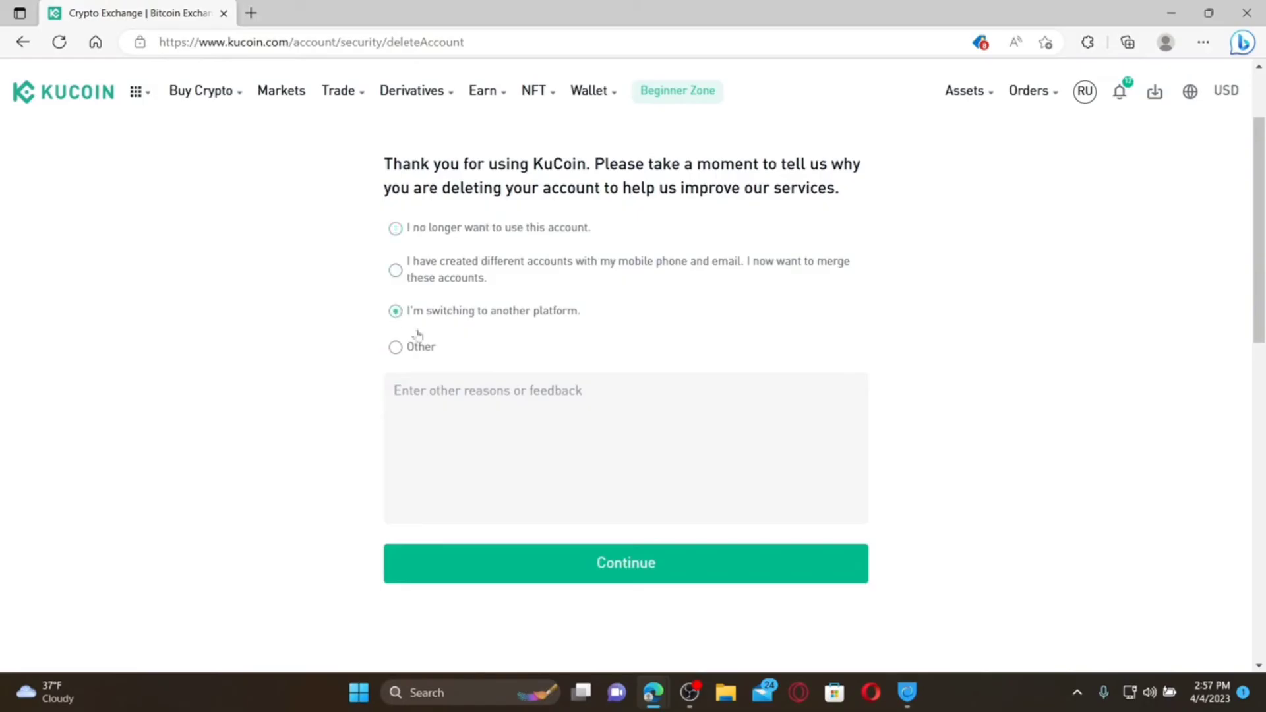
left_click(620, 564)
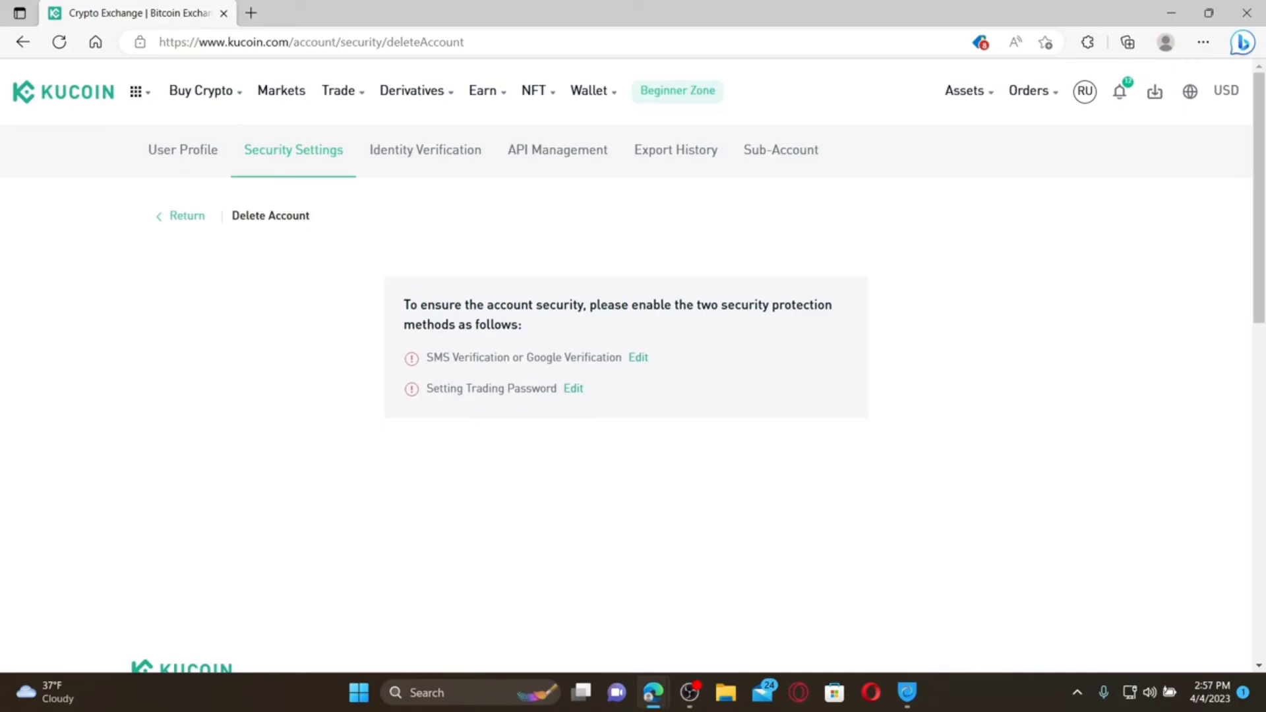
Request the email code for Google Verification and paste it in from the KuCoin email in Gmail
left_click(638, 358)
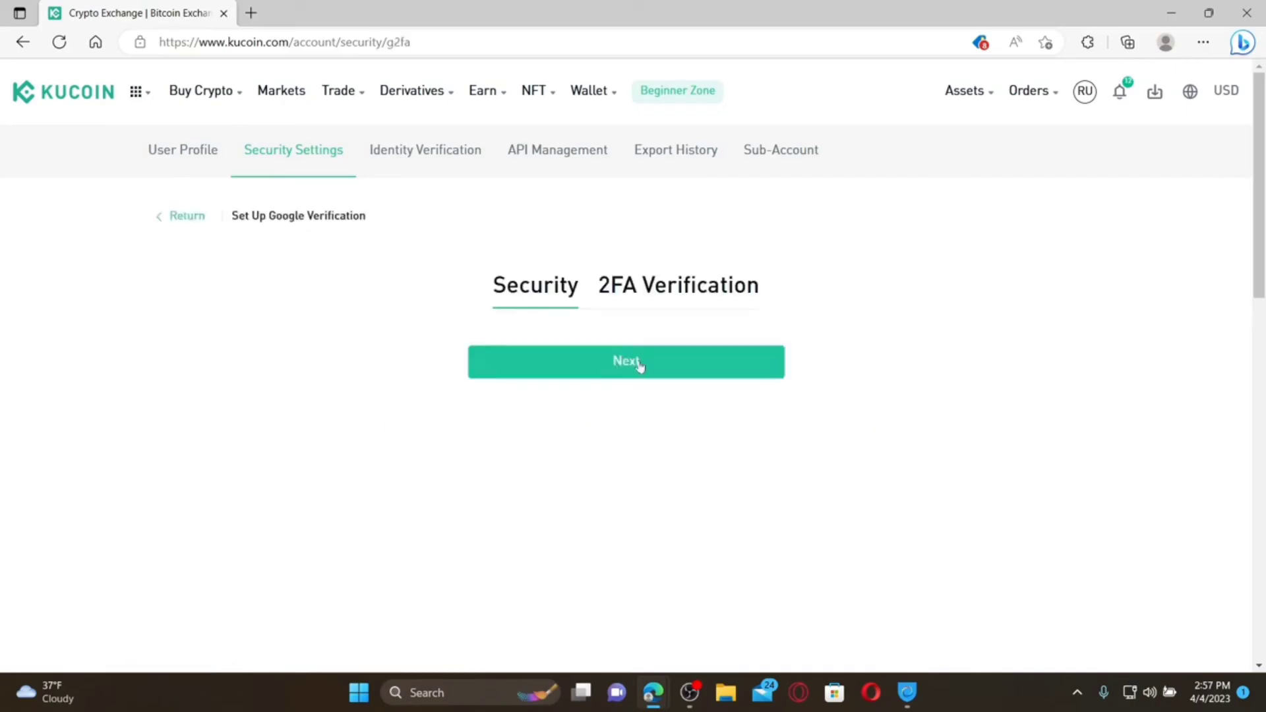
left_click(537, 379)
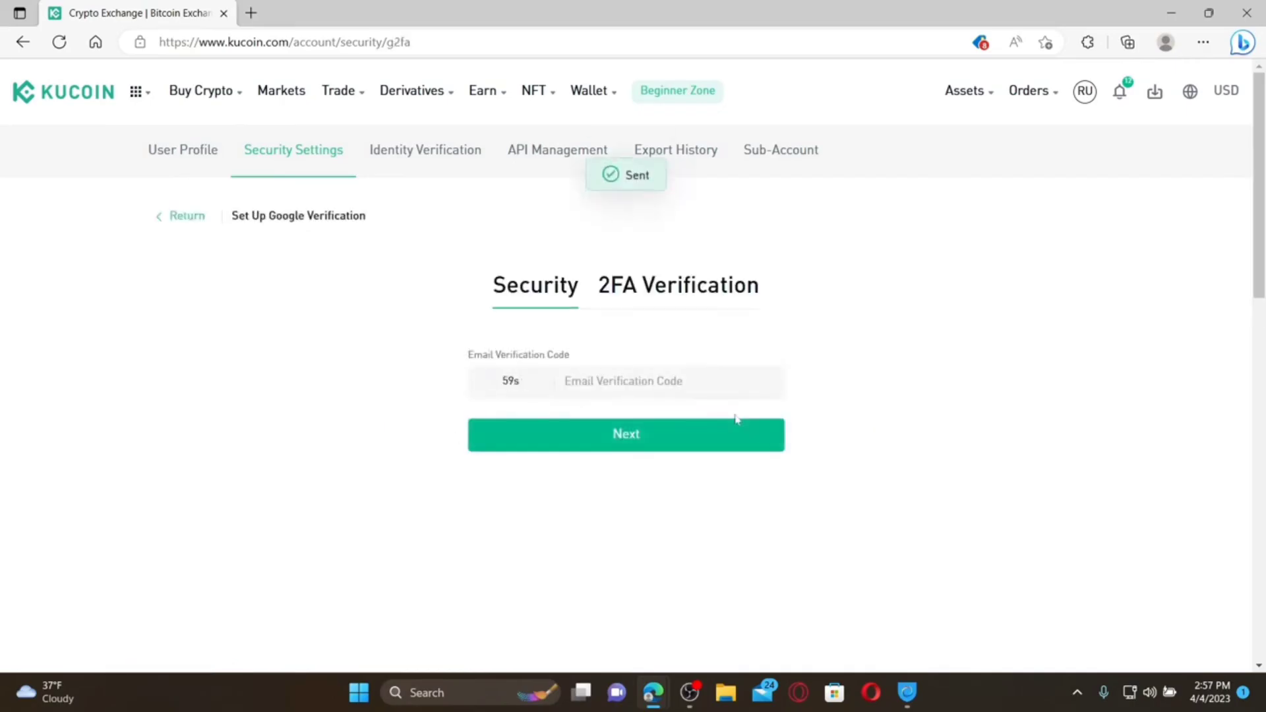
left_click(251, 13)
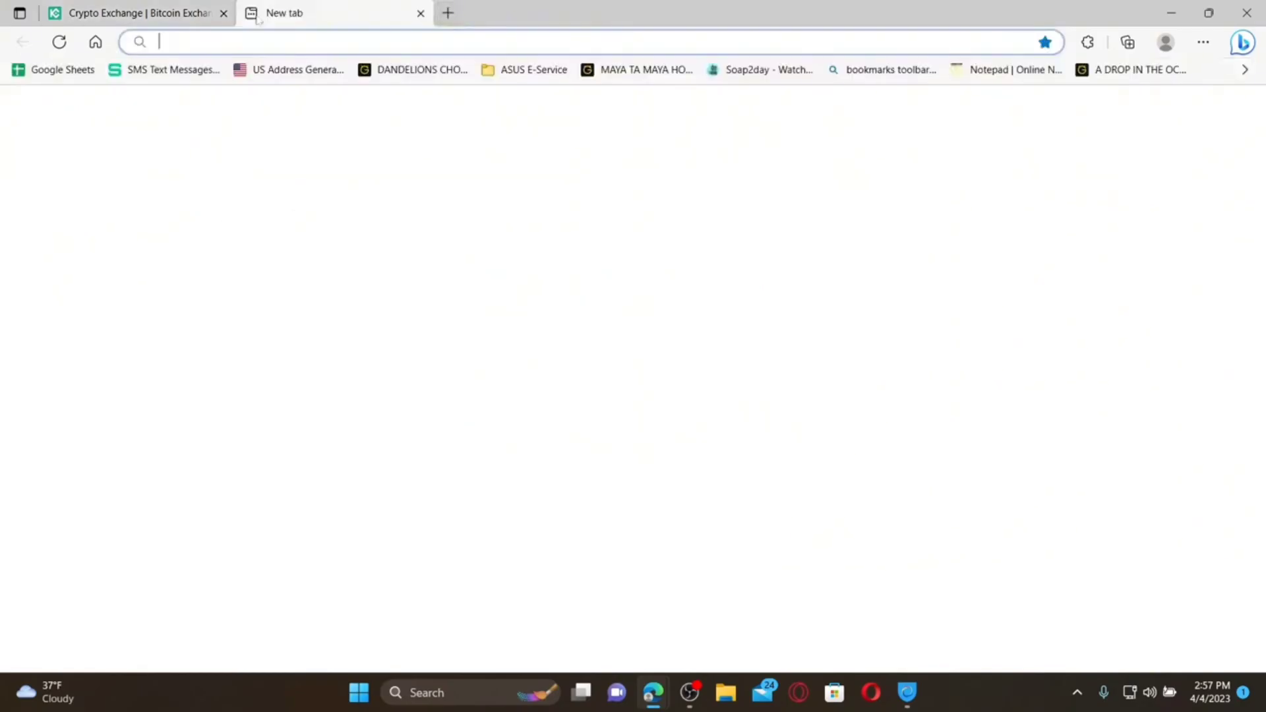
type("g")
key("Return")
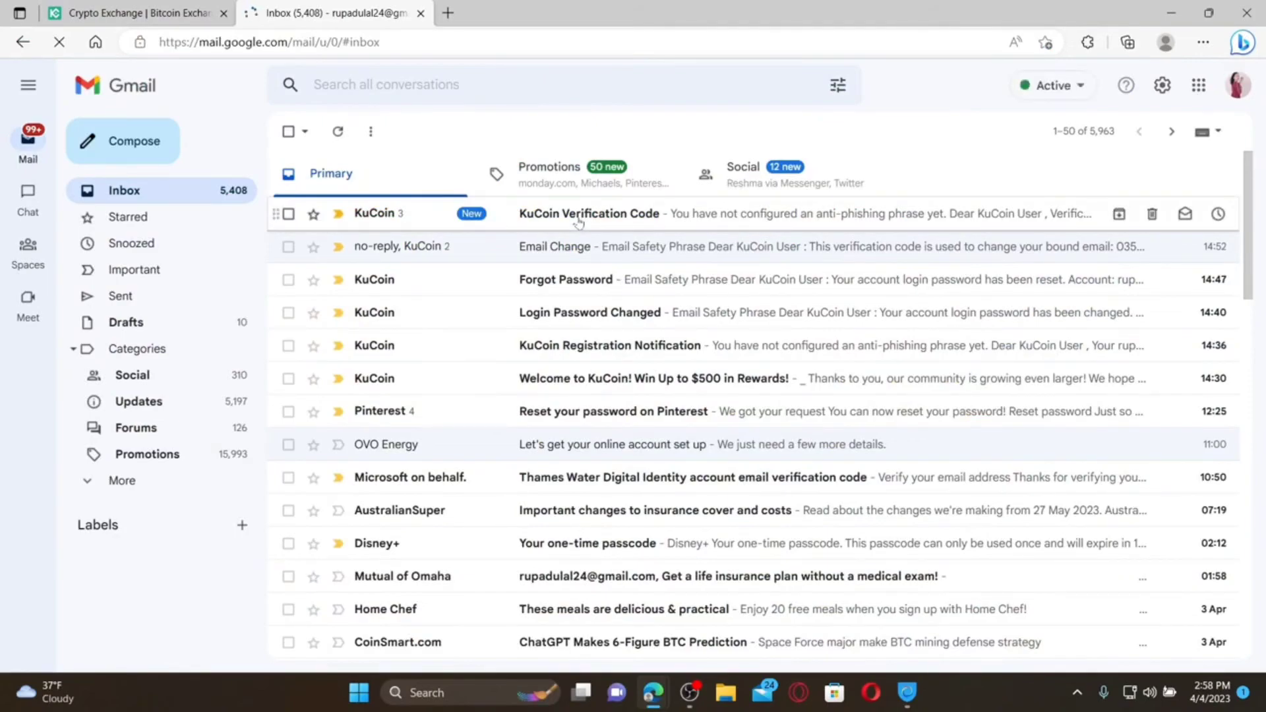
left_click(578, 217)
left_click_drag(543, 384, 627, 383)
left_click(627, 384)
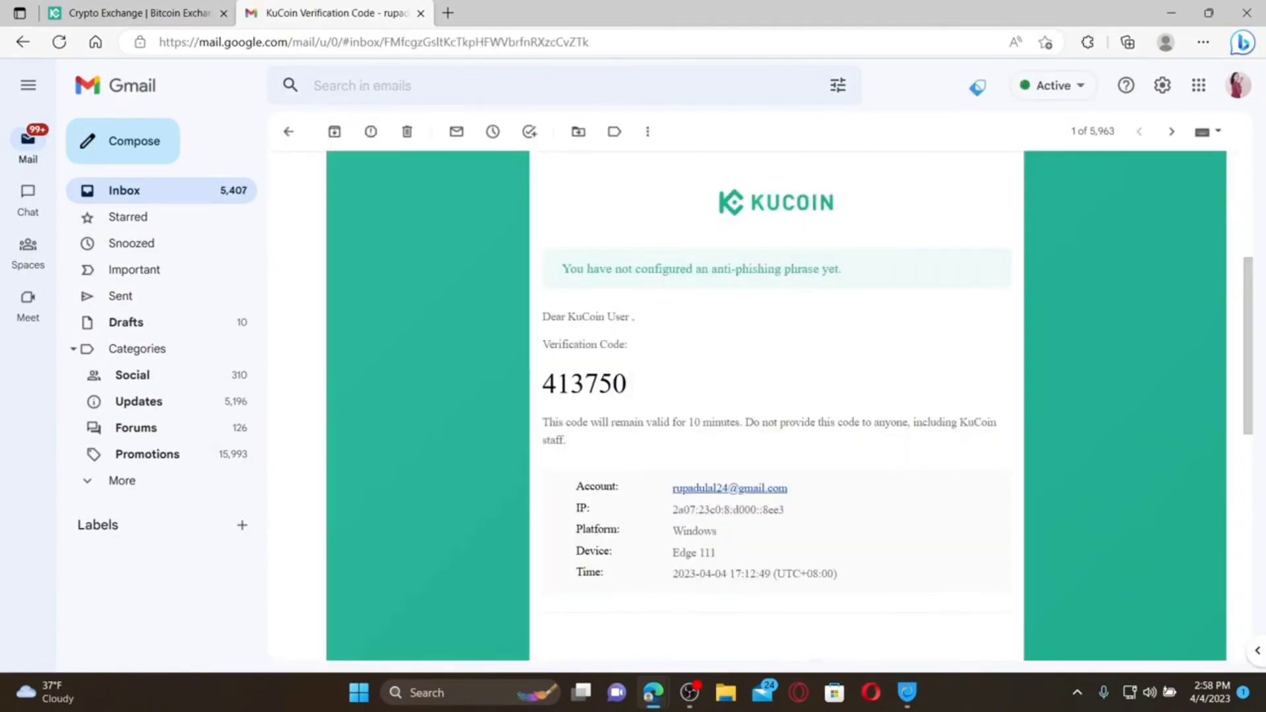
key("ctrl+shift+Tab")
key("ctrl+v")
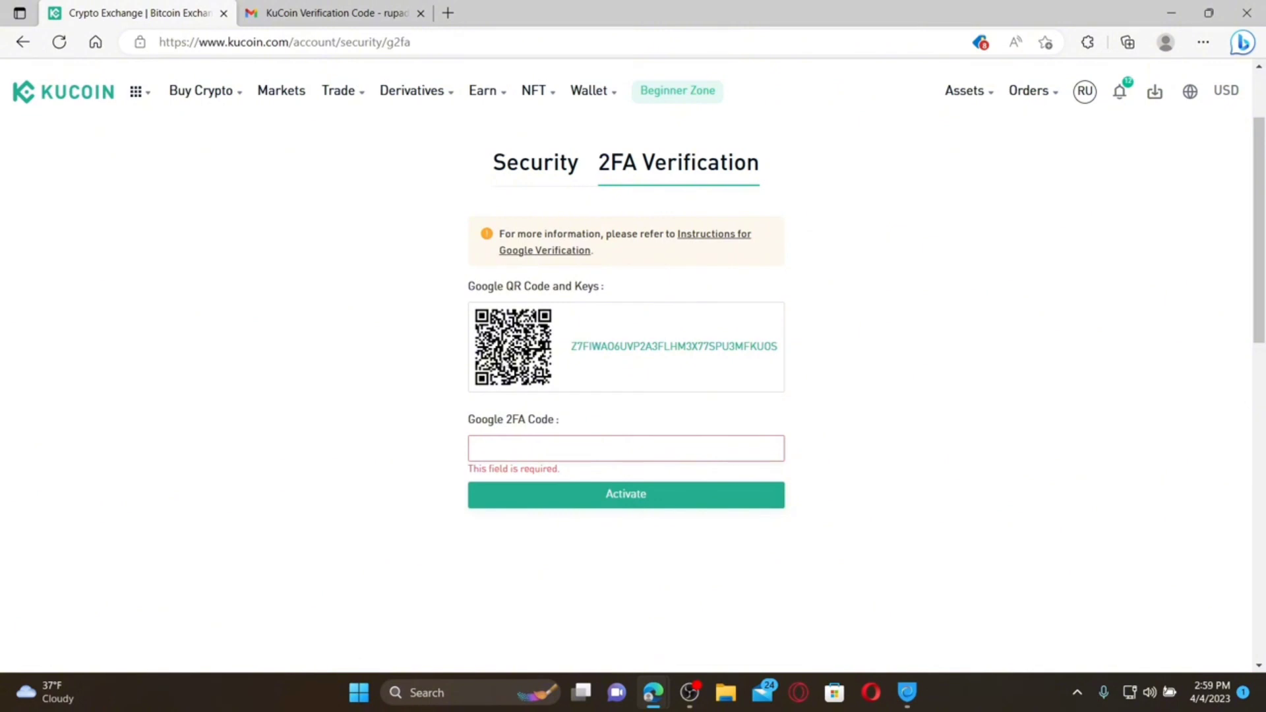
Enter the Google Authenticator code and activate Google 2FA
left_click(479, 448)
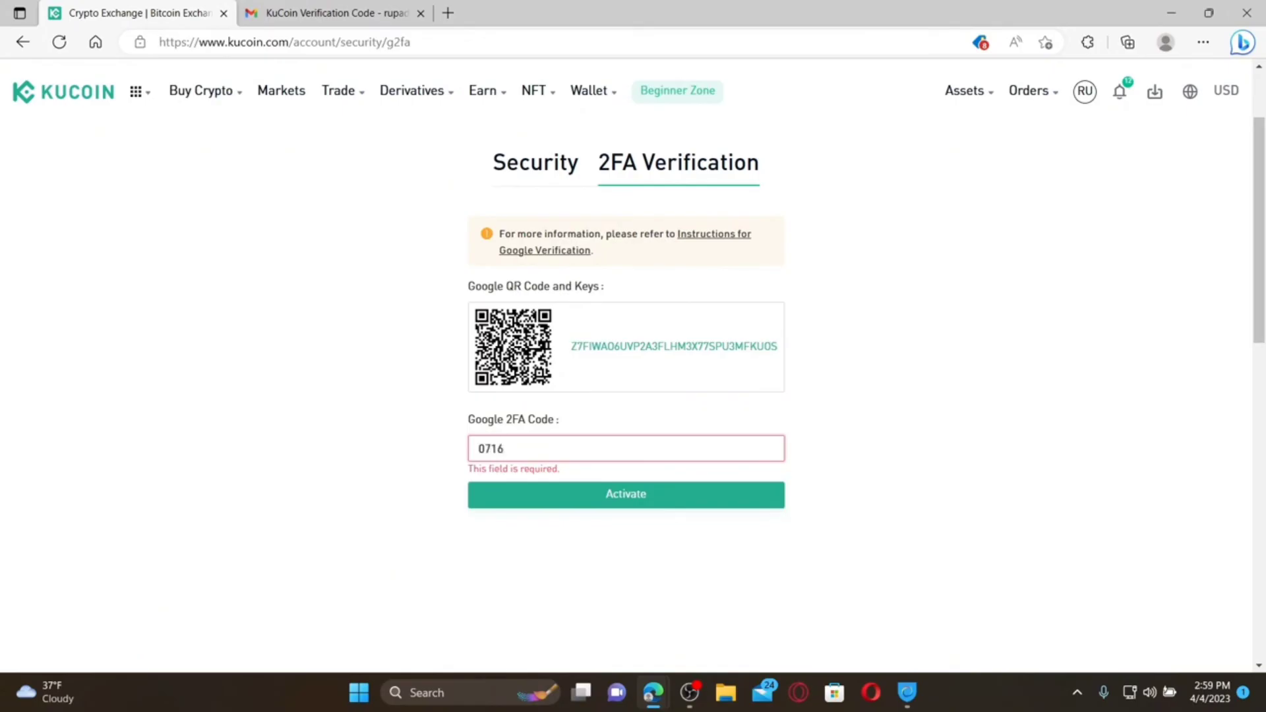
left_click(625, 494)
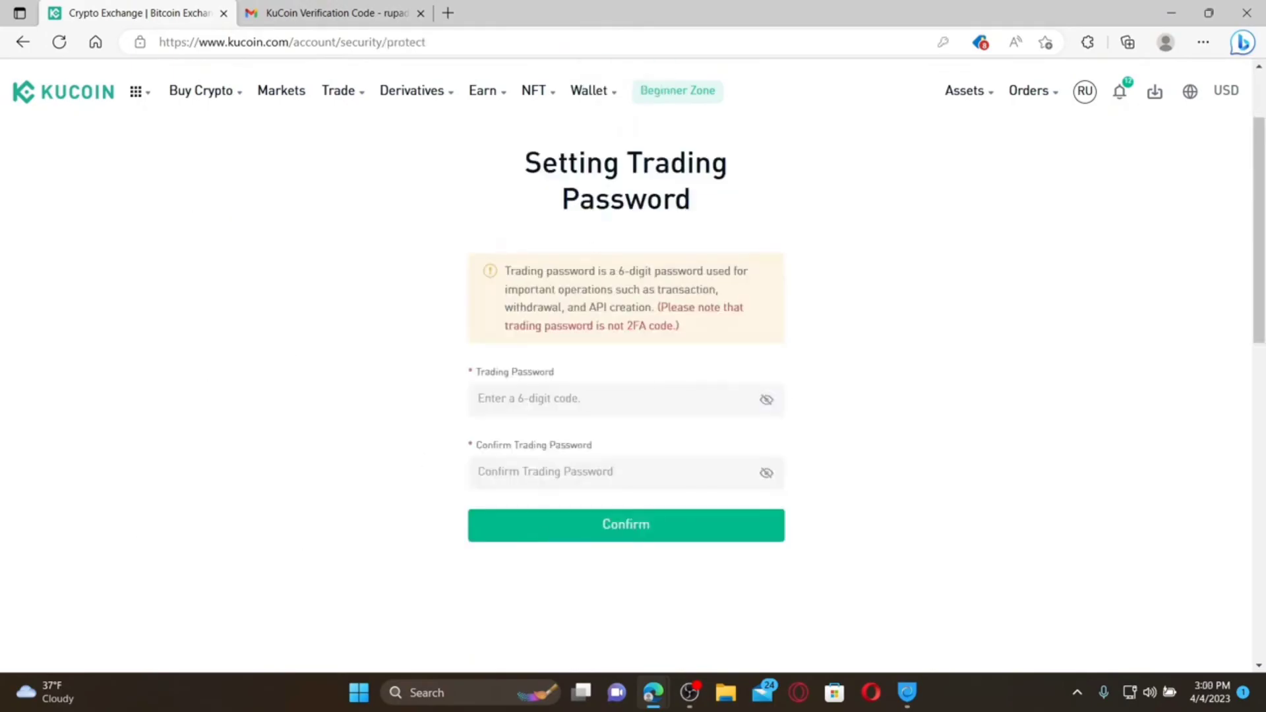
Enter a six-digit trading password in both fields and confirm it
left_click(613, 399)
type("••••••")
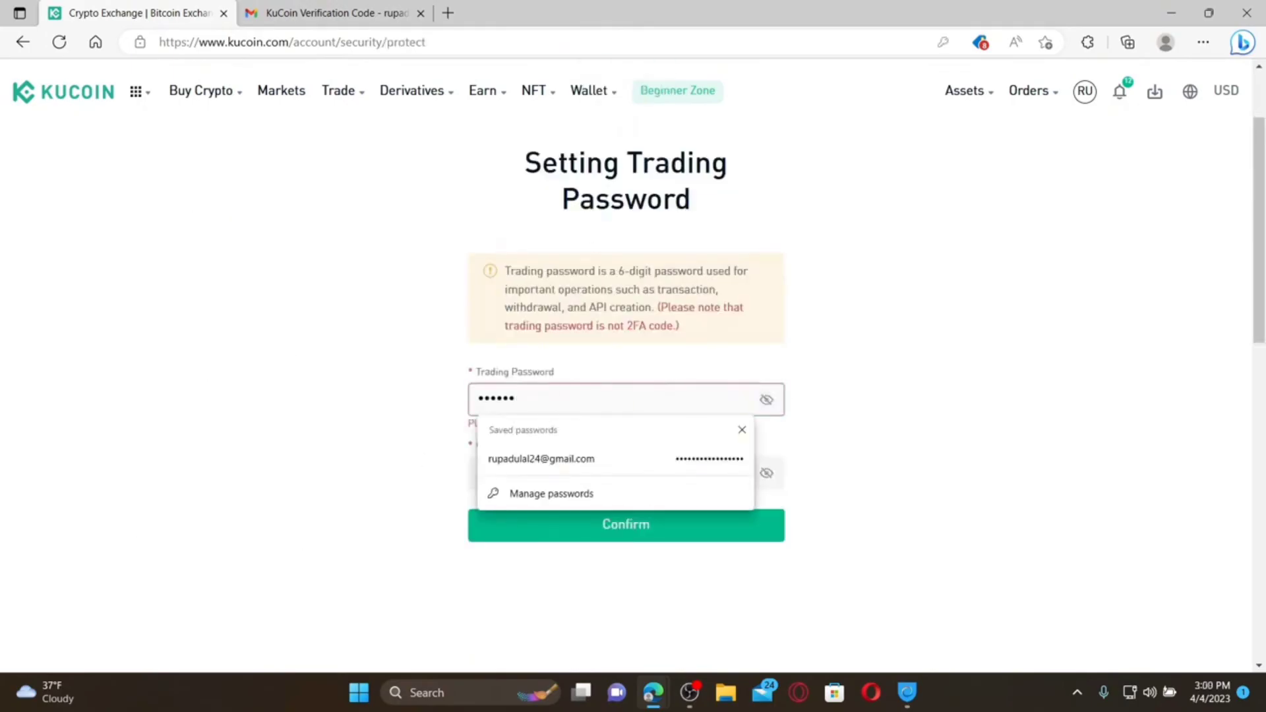
key("Tab")
type("••••••")
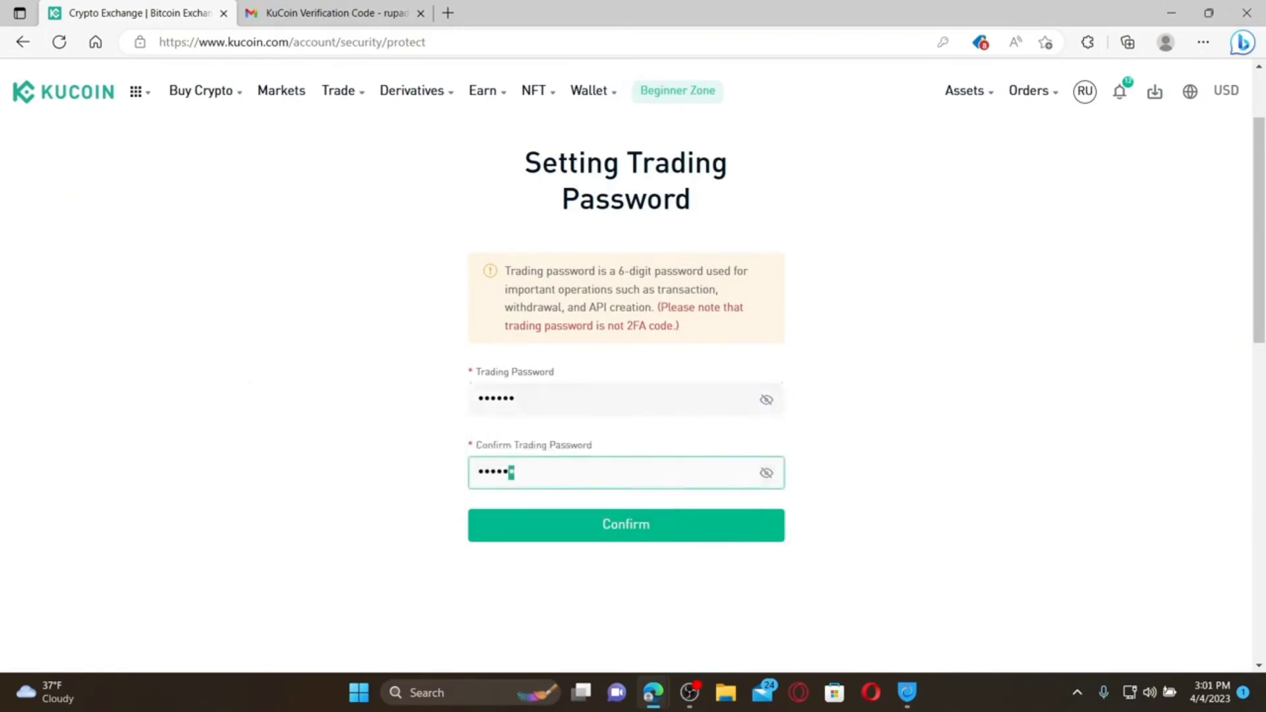
key("ctrl+a")
left_click(448, 465)
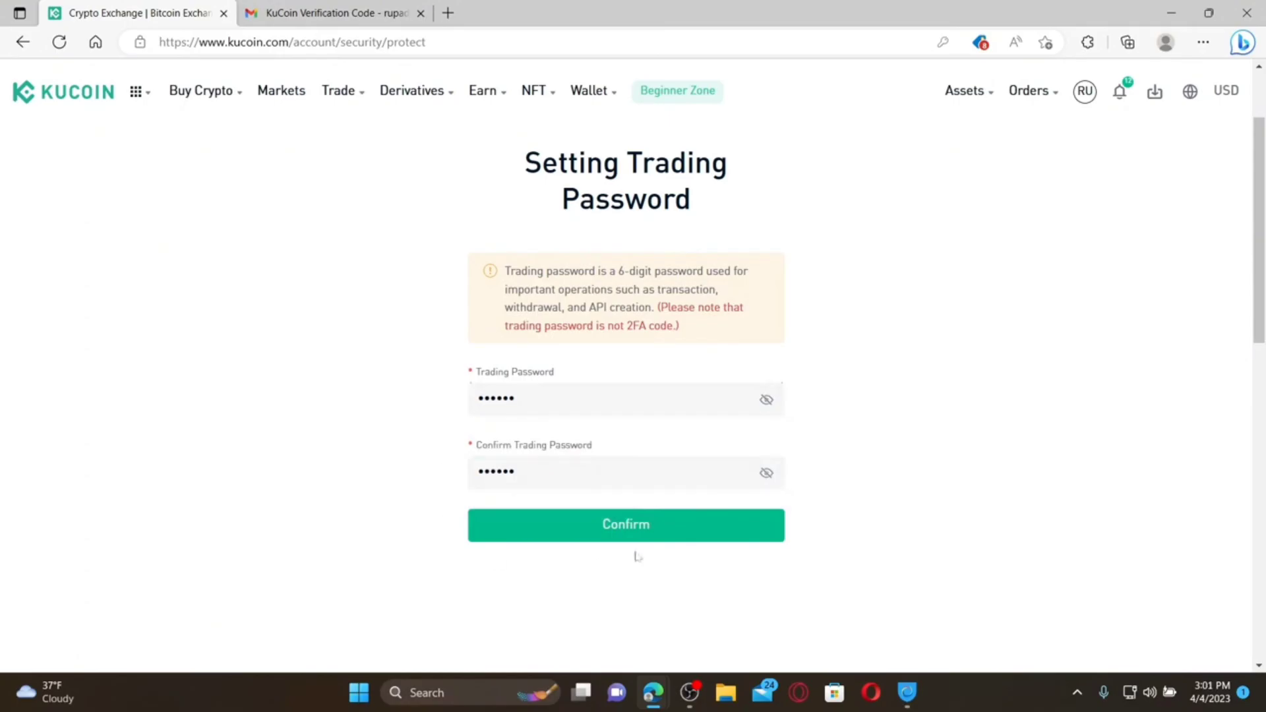
left_click(647, 525)
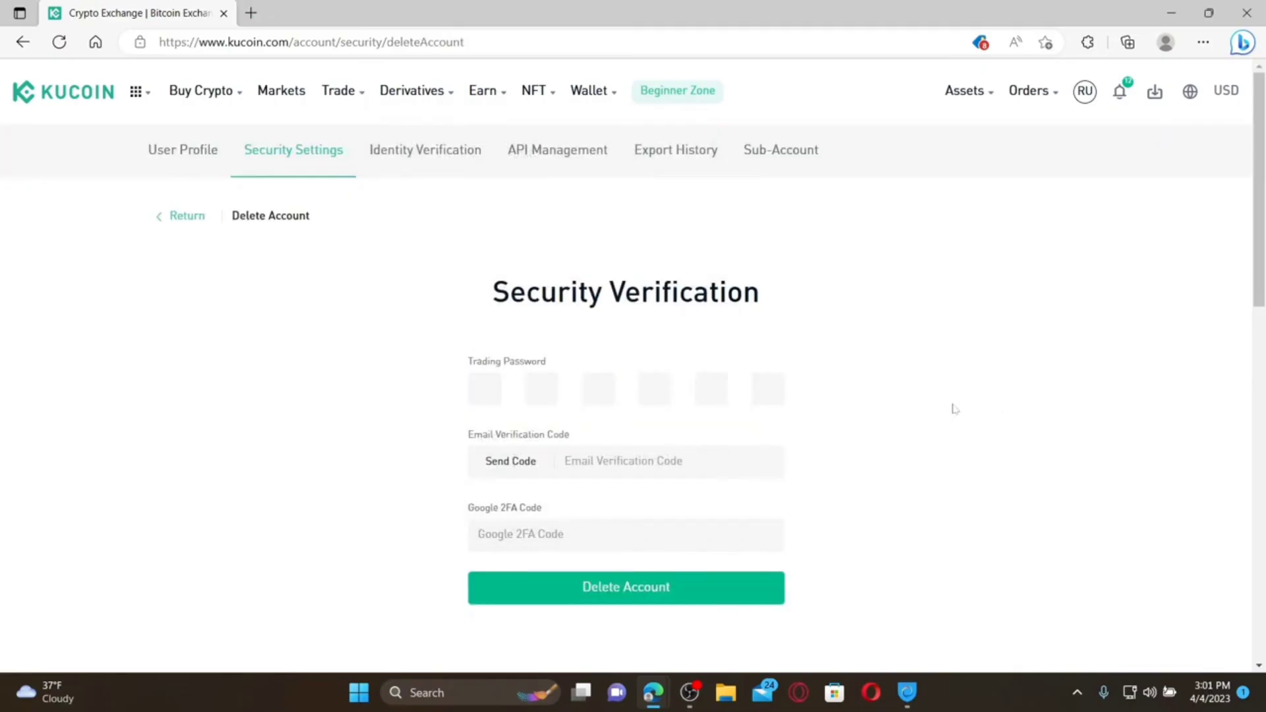
Enter the trading password and paste in the new email verification code from the Gmail message
left_click(516, 407)
type("******")
left_click(511, 462)
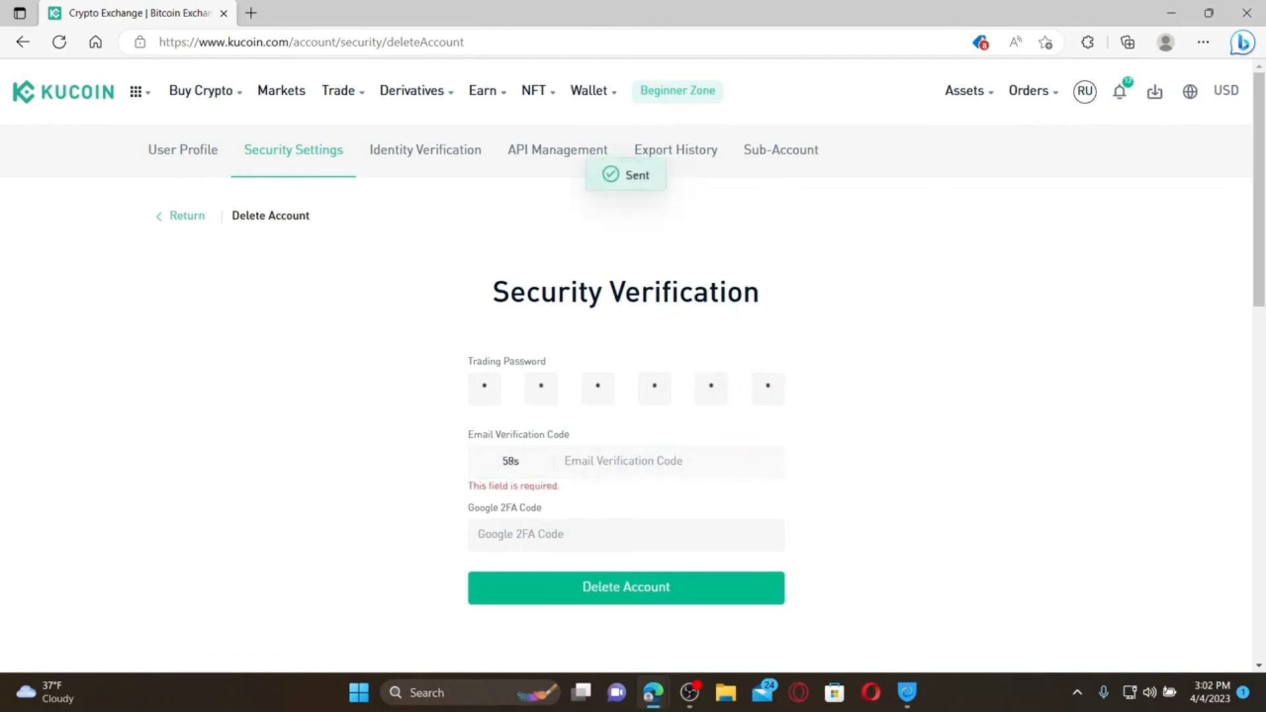
left_click(250, 14)
type("gm")
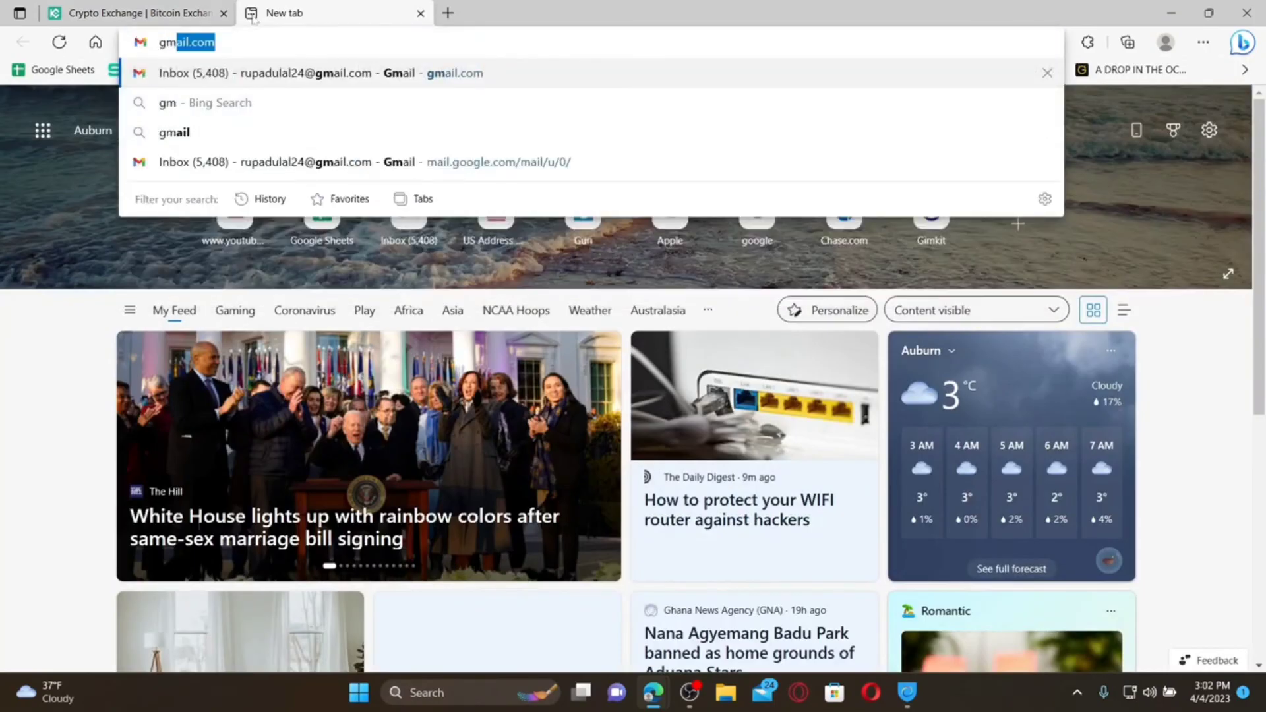
key("Return")
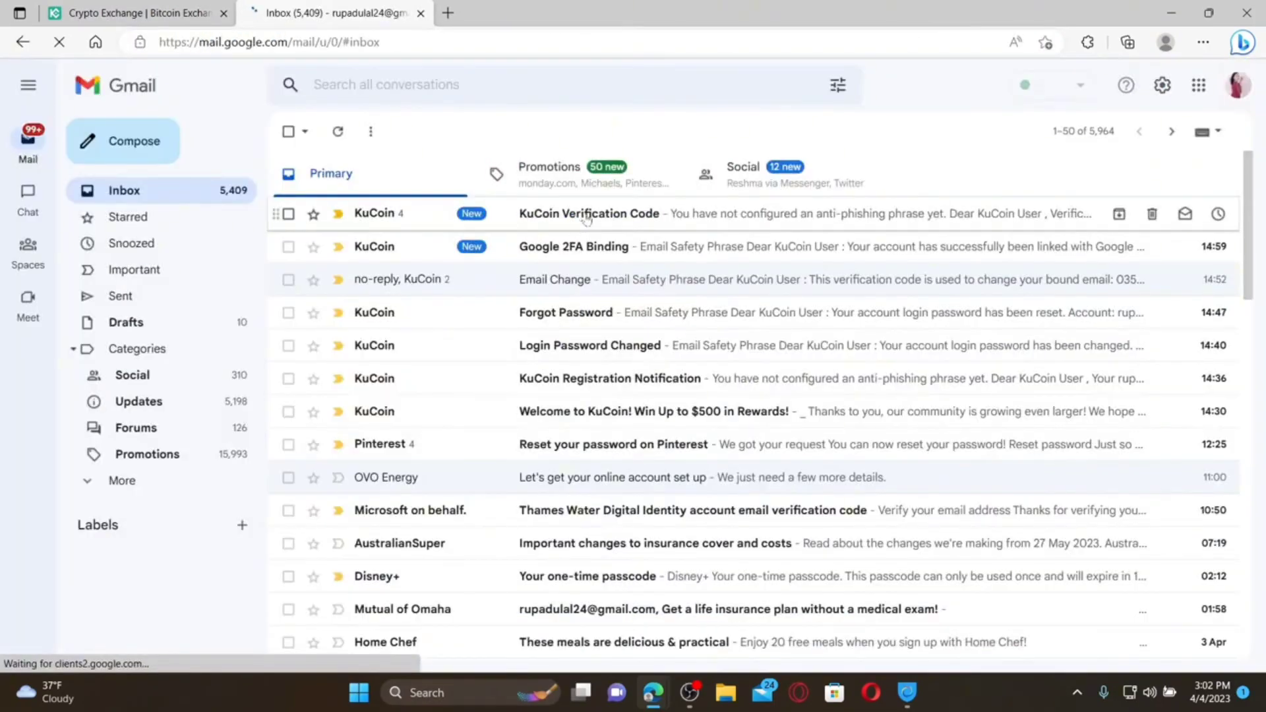
left_click(584, 215)
scroll(588, 221, "down", 5)
double_click(584, 450)
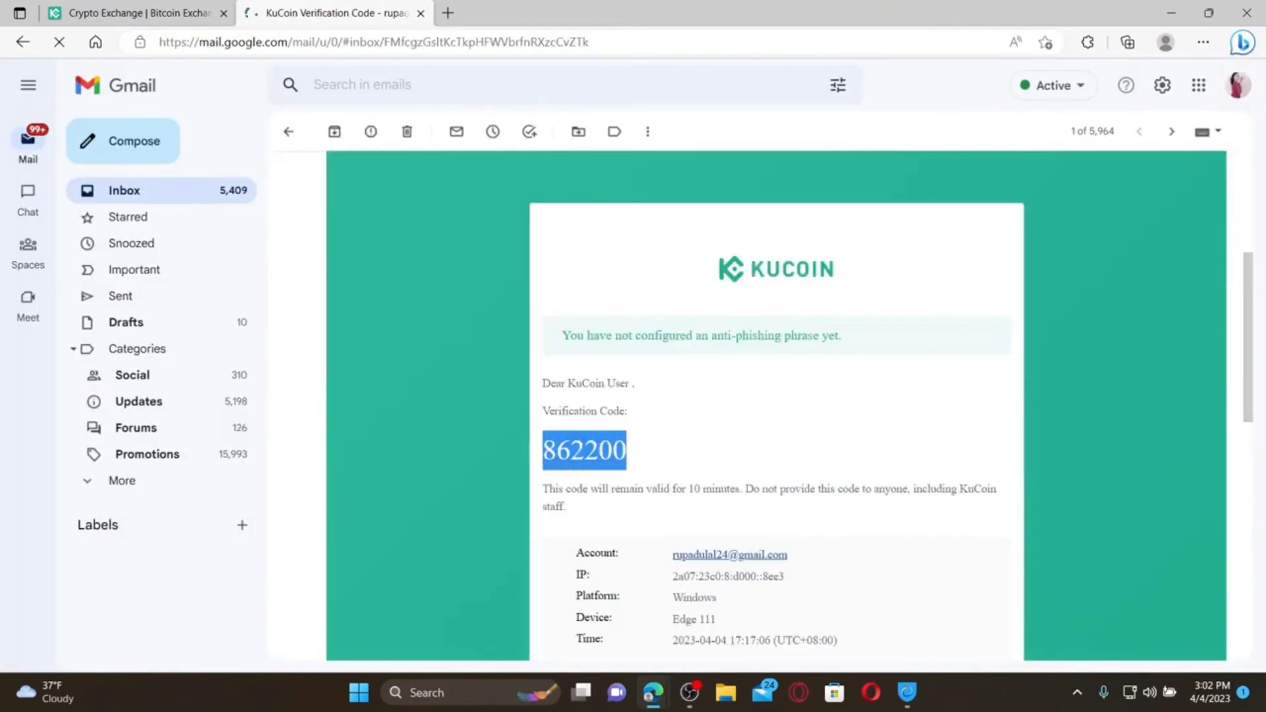
key("ctrl+c")
key("ctrl+shift+Tab")
key("ctrl+v")
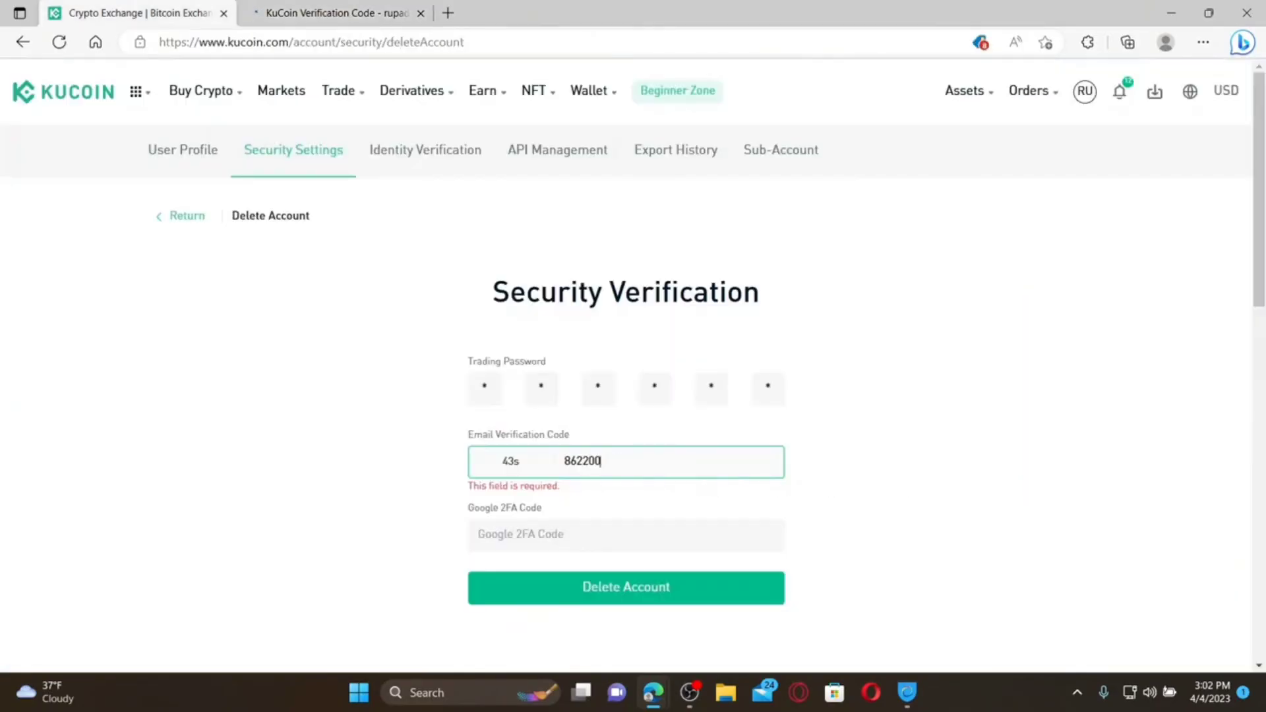
Enter the Google 2FA code, delete the KuCoin account, and minimize the browser
left_click(551, 538)
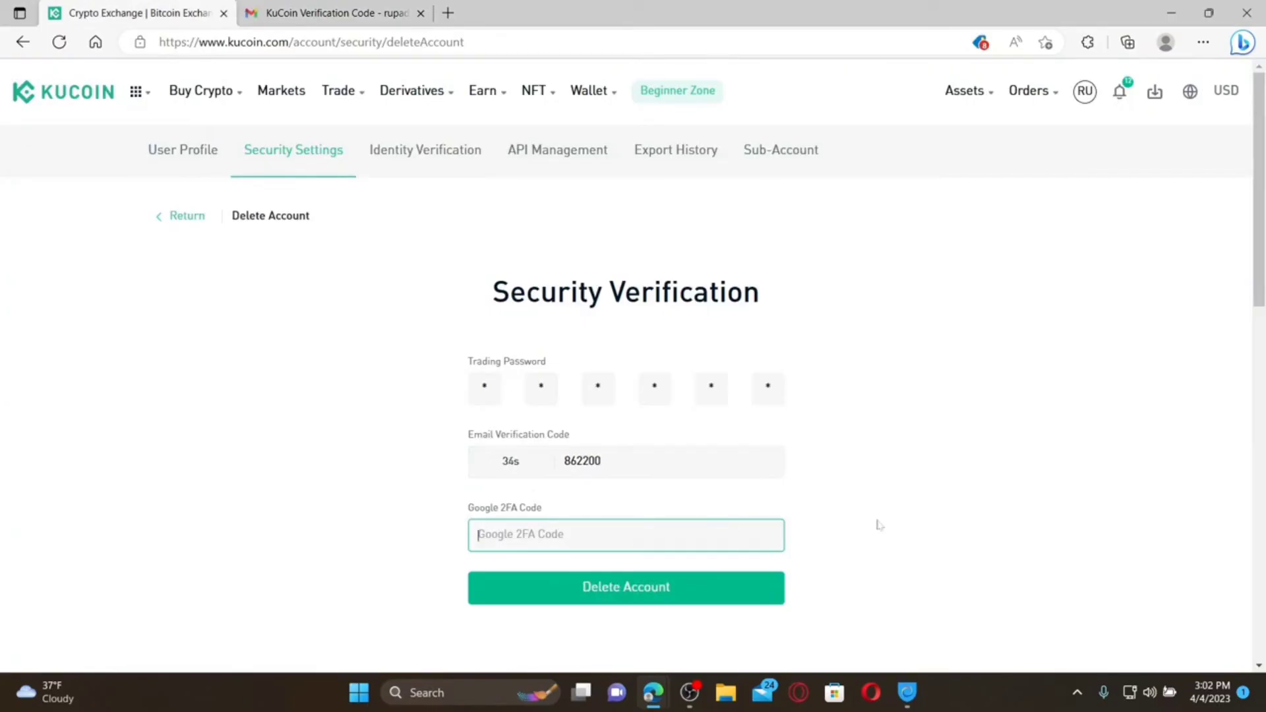
left_click(605, 589)
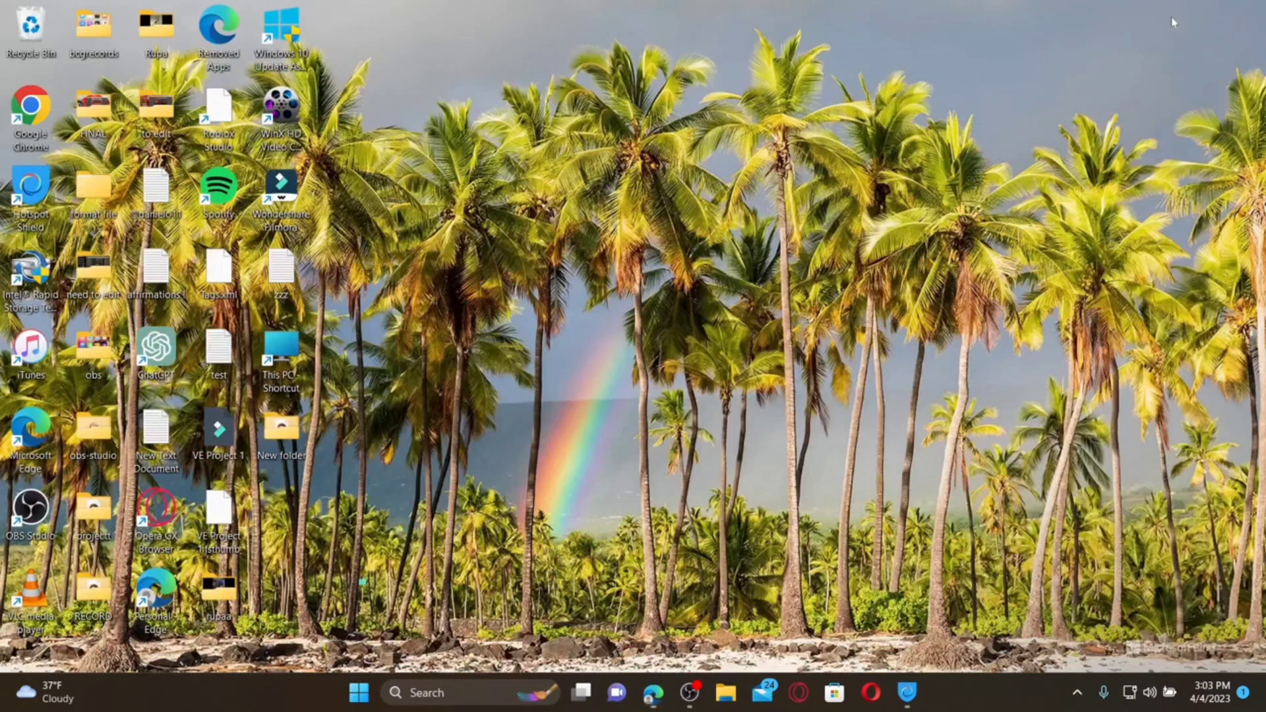
left_click(1162, 16)
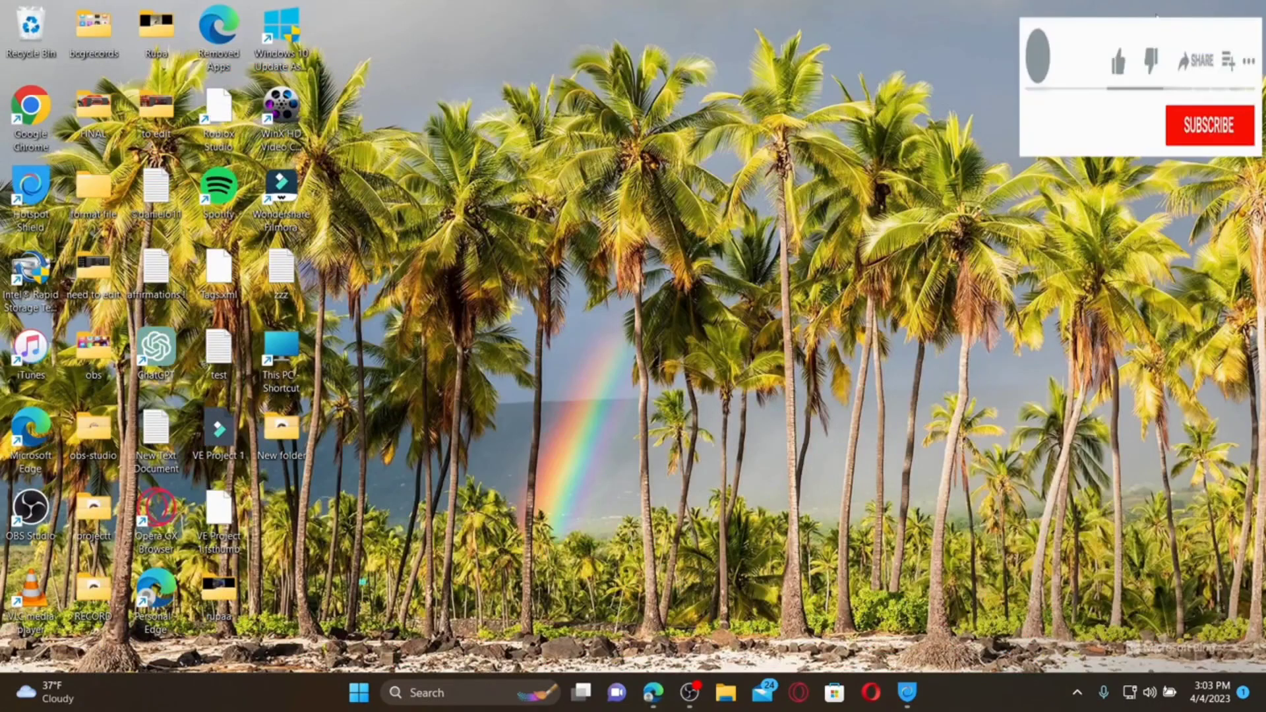